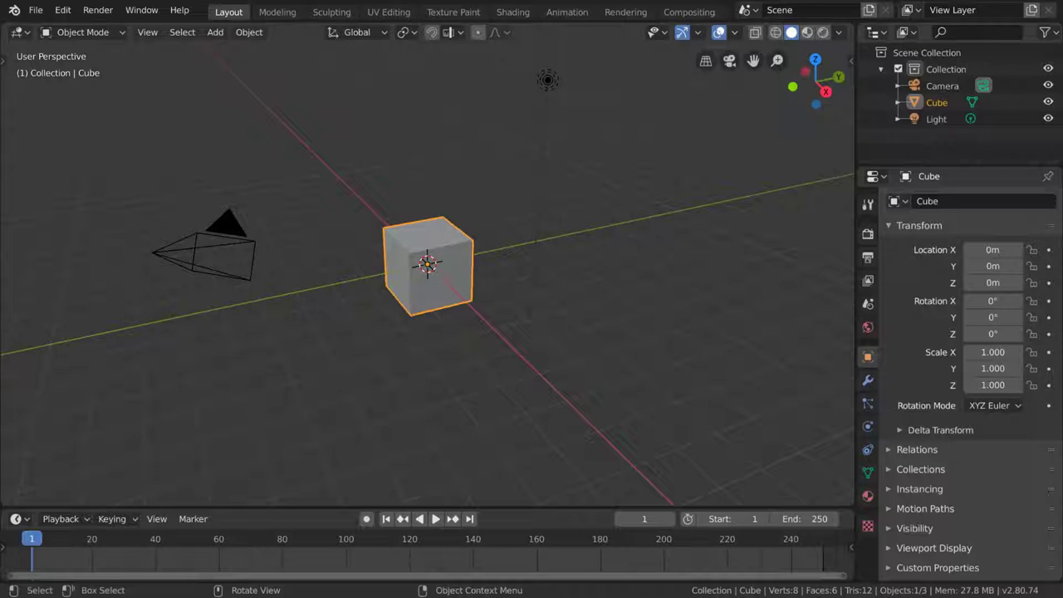
Duplicate the default cube and place the copy about 2.9 m directly above the original.
click(468, 285)
key(shift+d)
click(438, 187)
Parent the lower cube to the upper cube, using the upper one as the active object.
click(428, 274)
shift+click(428, 171)
key(ctrl+p)
click(435, 214)
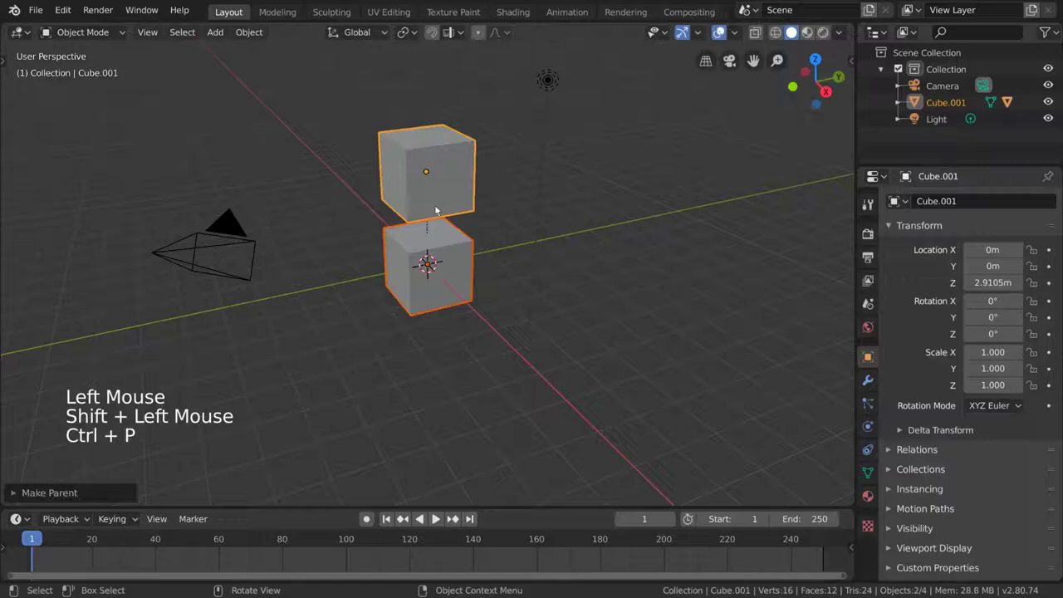
Move the upper parent cube with its child to about X 2.7 m, Y 6.05 m, Z 2.84 m.
click(435, 210)
key(r)
key(g)
click(683, 280)
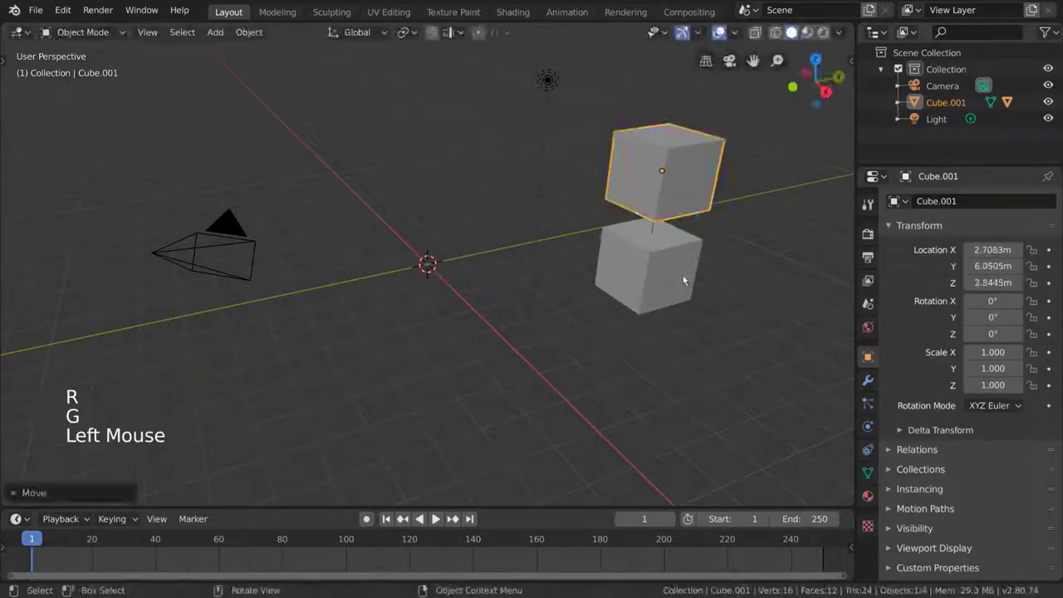
Move the lower child cube on its own, shift the parent cube toward the camera, and reposition the child beneath it.
click(682, 280)
key(g)
click(675, 357)
click(673, 222)
key(g)
click(329, 210)
click(284, 315)
key(g)
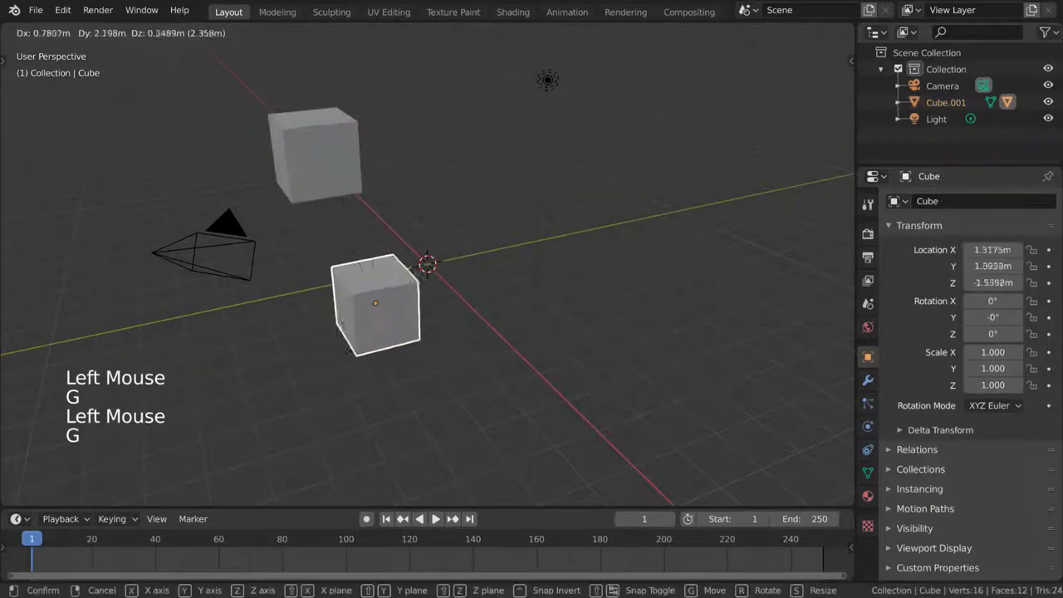
click(390, 265)
Move the parent cube to about X 1.5 m, Y 3.25 m, Z 2.79 m, reposition the child, and rotate the parent.
click(314, 154)
key(g)
click(540, 178)
click(611, 274)
key(g)
click(554, 176)
key(r)
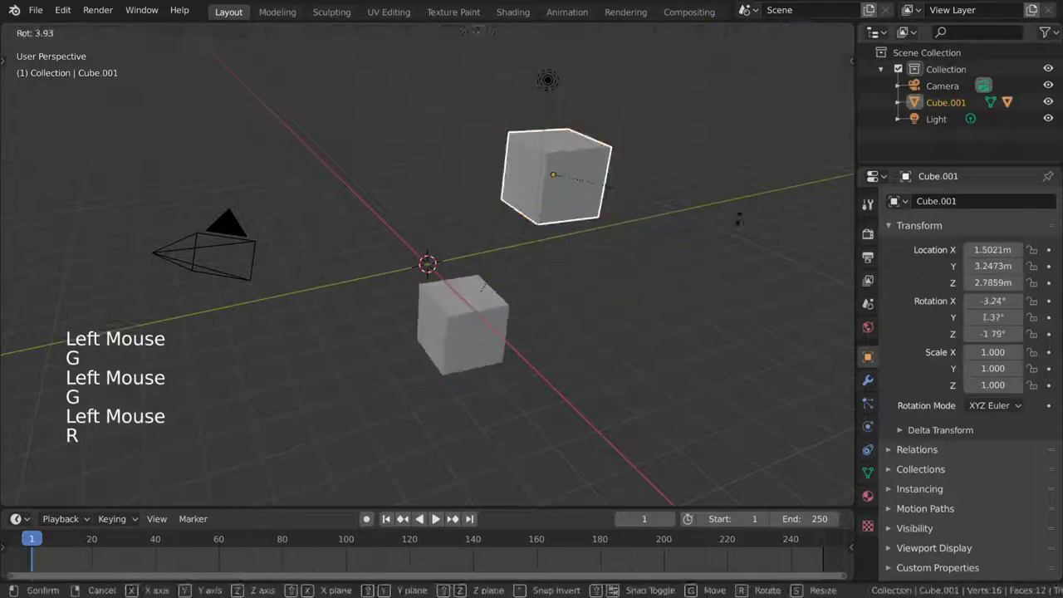
click(631, 348)
Move and rotate the parent cube to about X 0.22, Y 0.59, Z 2.98 m with rotations of about 21.4°, -11.9° and 10.1°.
click(373, 207)
key(g)
key(r)
click(460, 190)
click(537, 177)
key(g)
key(r)
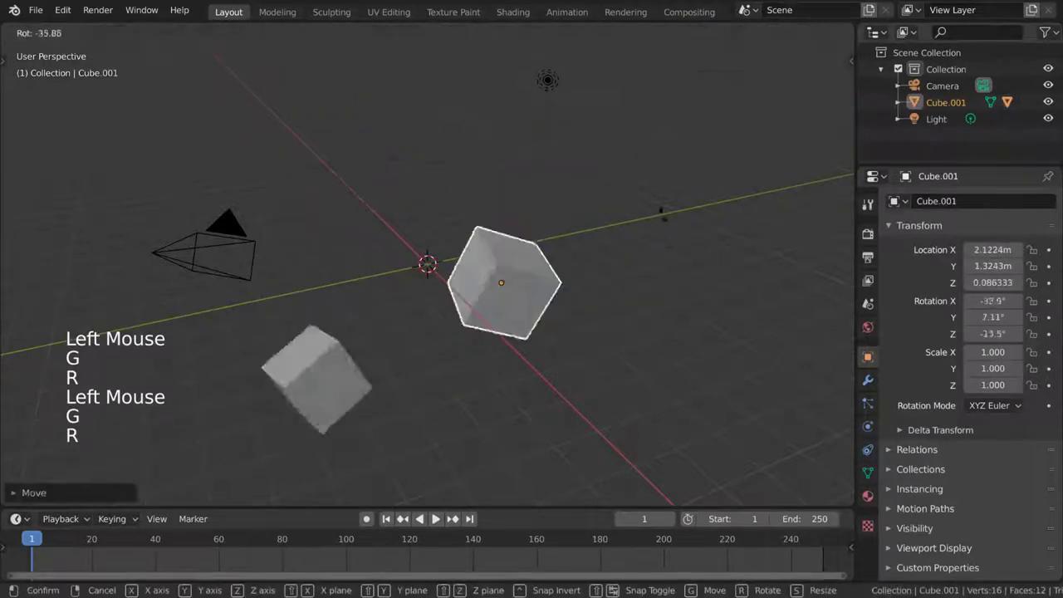
key(g)
click(664, 313)
Scale the parent cube down to about 0.6 together with its child.
key(s)
key(Escape)
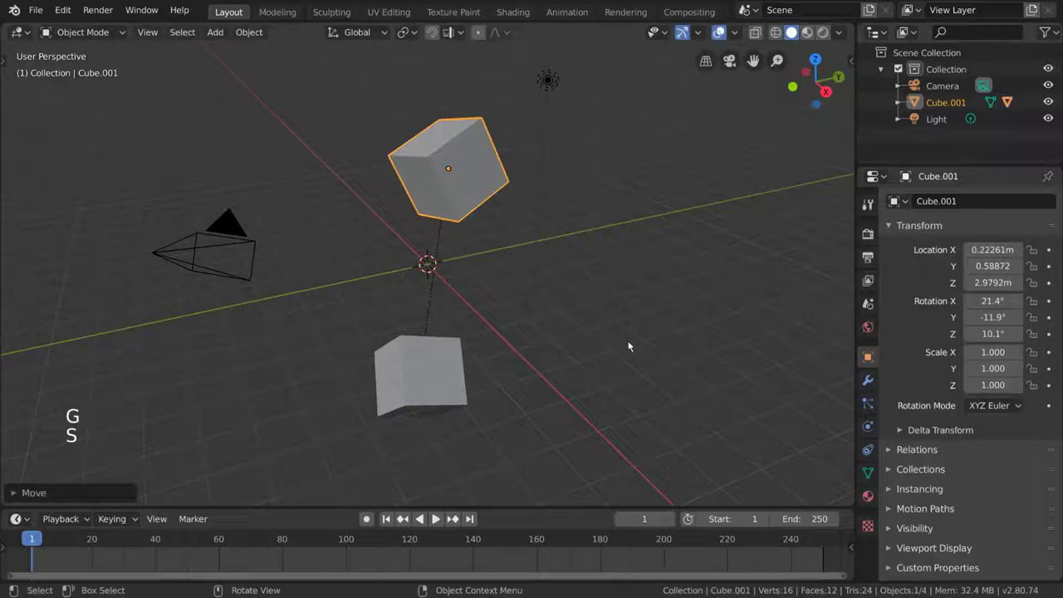
key(s)
click(515, 307)
key(s)
click(609, 174)
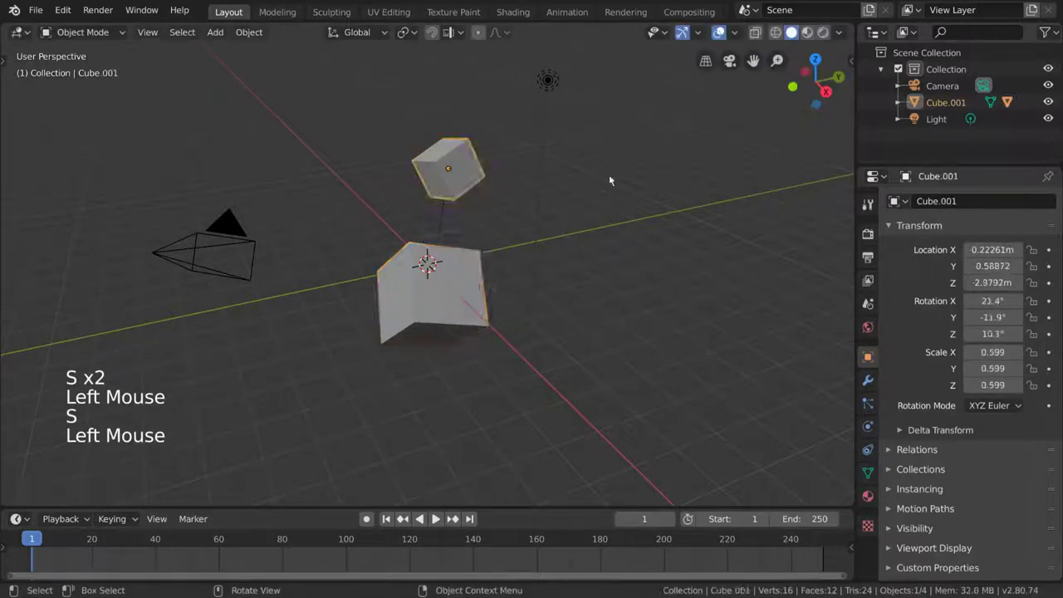
Scale the parent cube up to about 1.37 and rotate it together with its child.
key(r)
key(s)
click(609, 175)
key(s)
key(g)
key(Escape)
key(s)
key(Escape)
click(482, 166)
key(r)
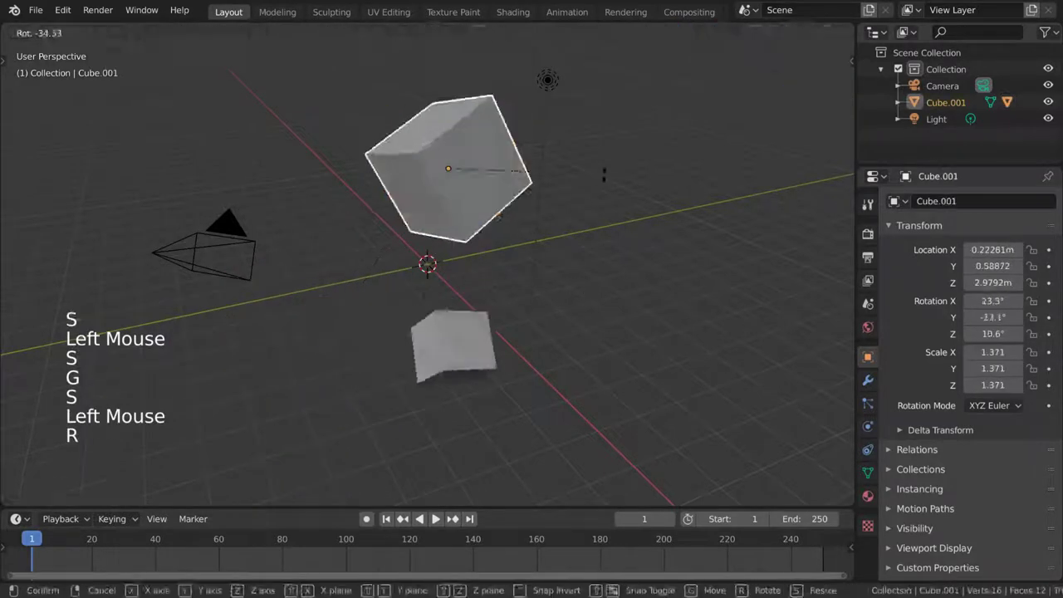
click(649, 274)
Rotate the hand's parented finger segments about their local Y axis to bend the fingers.
key(r)
key(r)
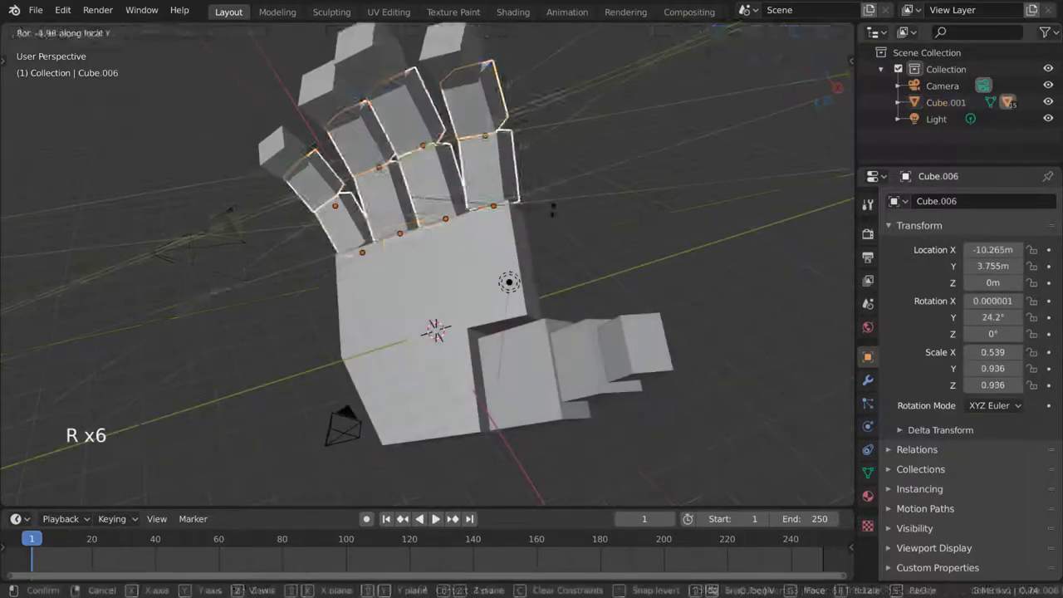
middle_drag(432, 274, 556, 309)
click(465, 265)
key(r)
key(r)
scroll(553, 291, down, 1)
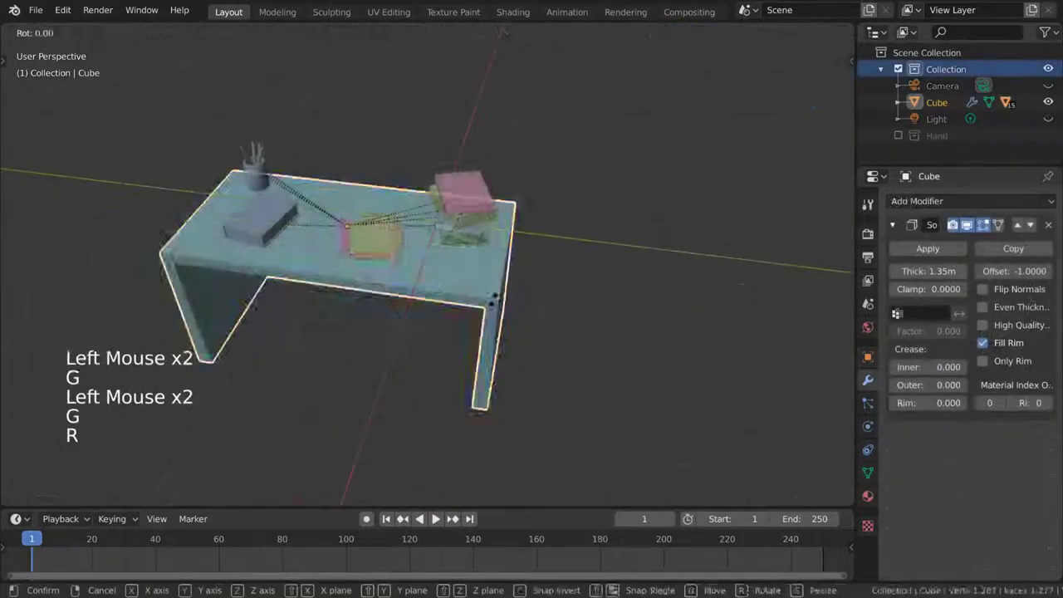
Move and rotate the desk's parented objects, including the book stack along global Z, and clear the rotation.
key(g)
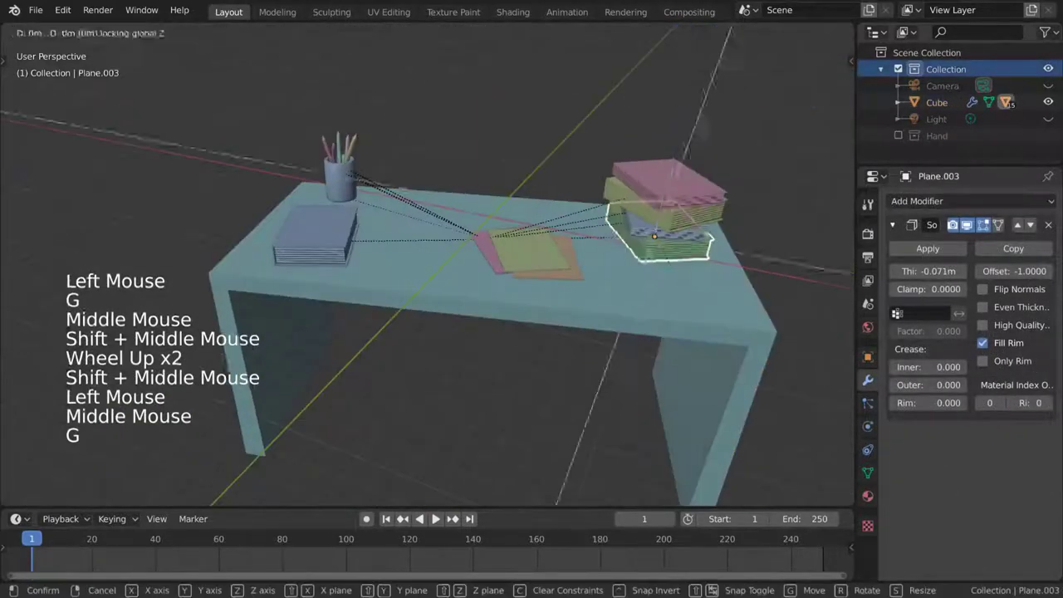
key(r)
click(474, 261)
key(alt+r)
middle_drag(474, 261, 556, 285)
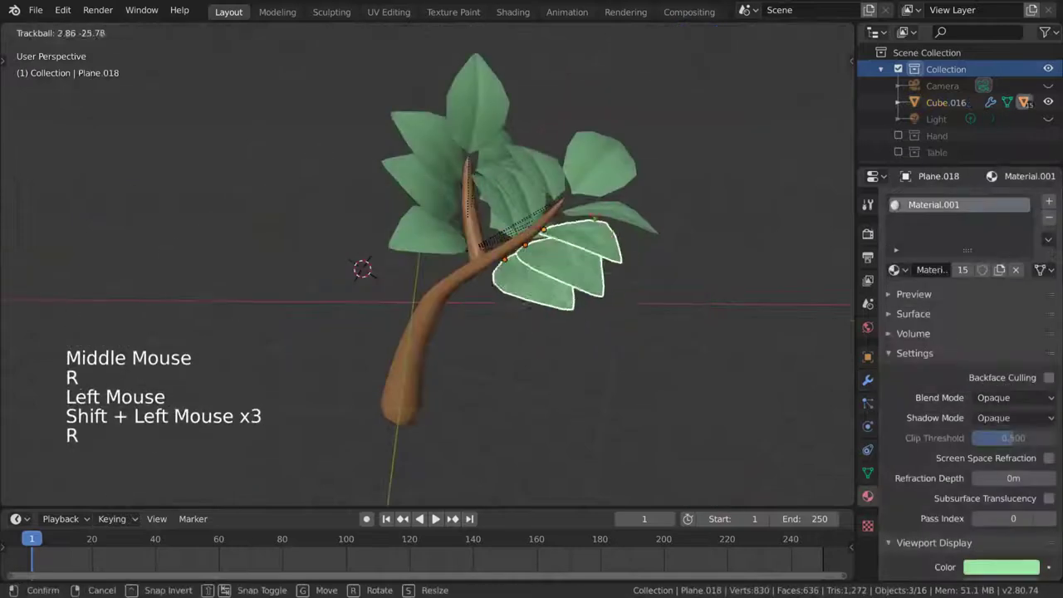
Scale the leaf at the branch tip by 0.722 and trackball-rotate the leaf and the trunk with its leaves.
key(s)
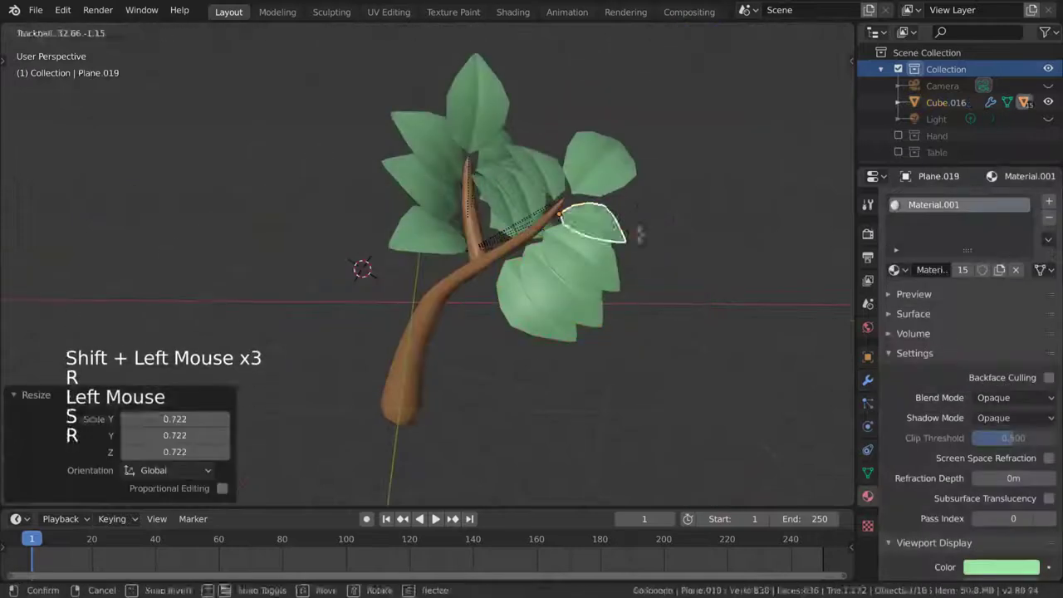
key(s)
key(r)
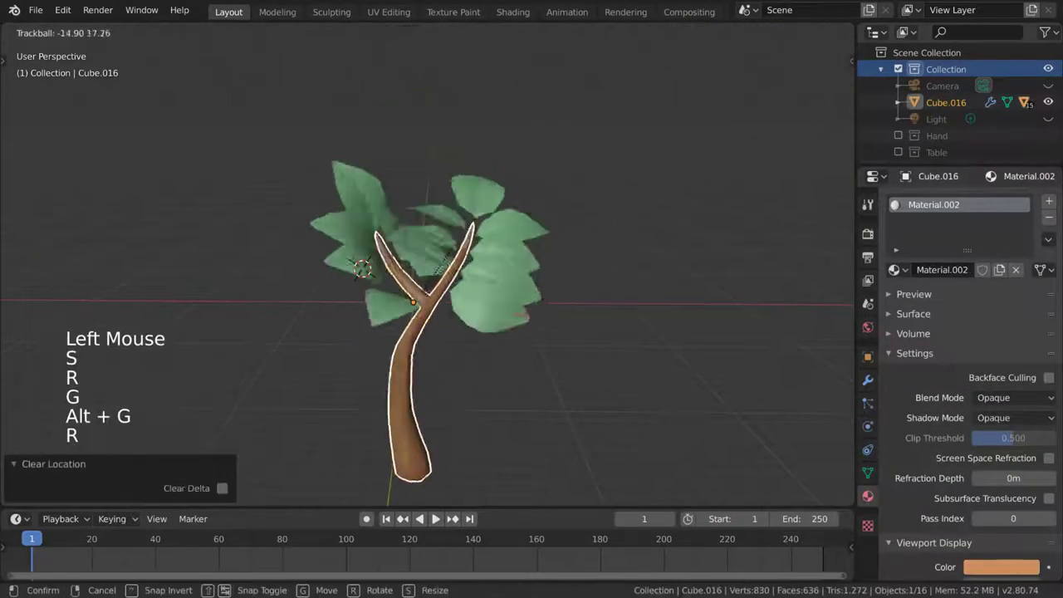
shift+click(516, 296)
key(r)
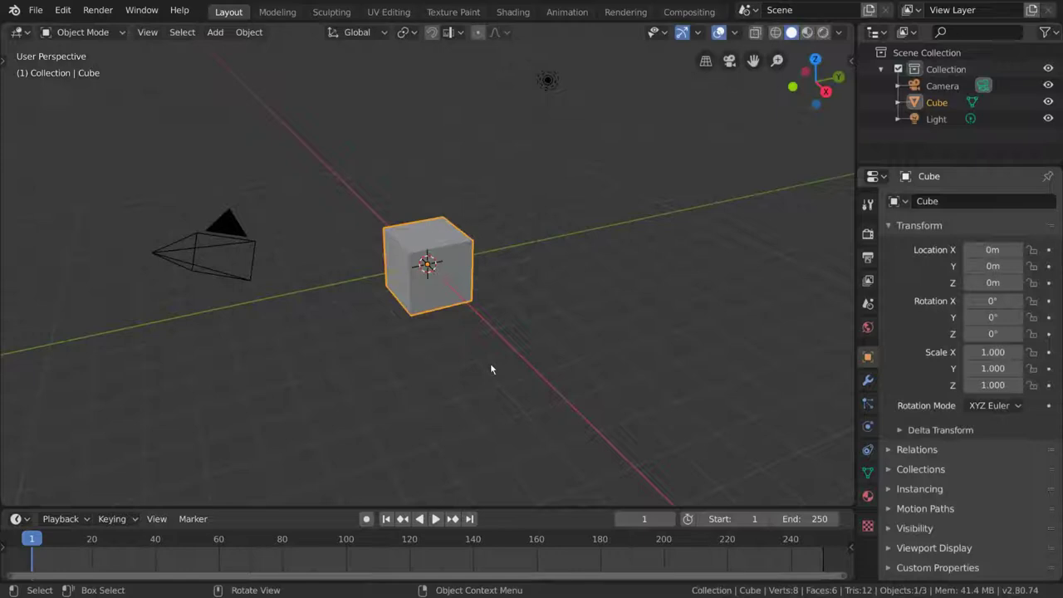
Duplicate the default cube and place the copy at about X 2.63 m, Y 5.36 m, Z -0.48 m.
click(454, 267)
key(shift+d)
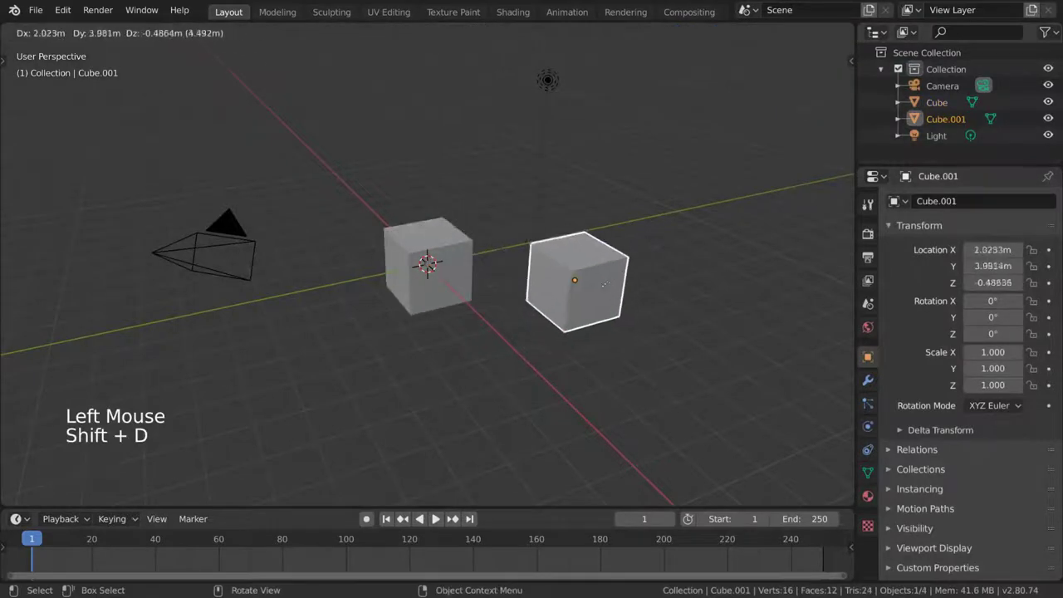
click(656, 292)
Rename the duplicated cube as ParentCube and scale it up to about 1.485.
click(974, 201)
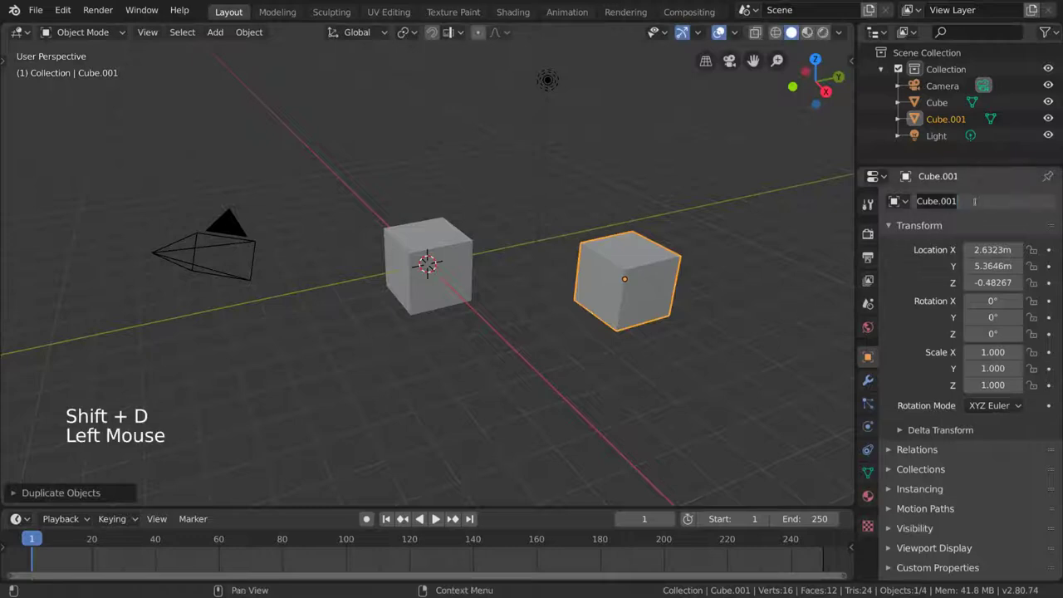
text(ParentCu)
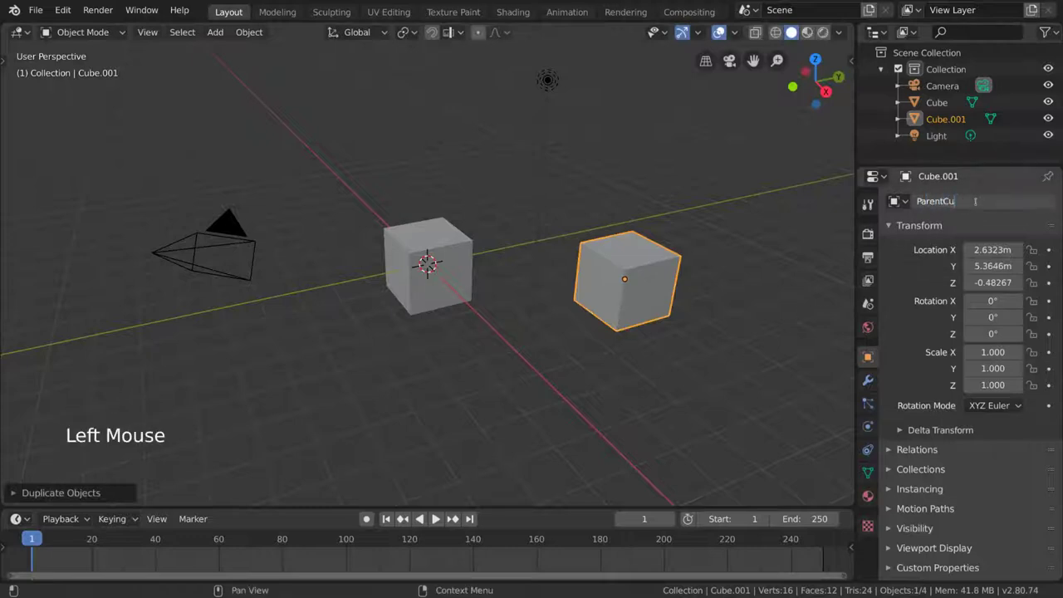
text(be)
key(Return)
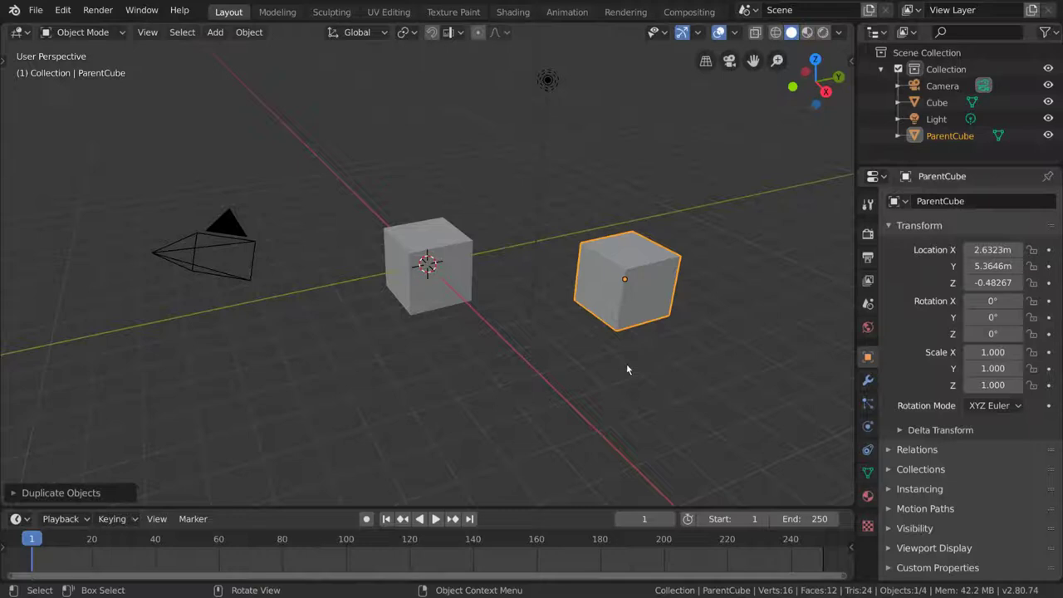
key(s)
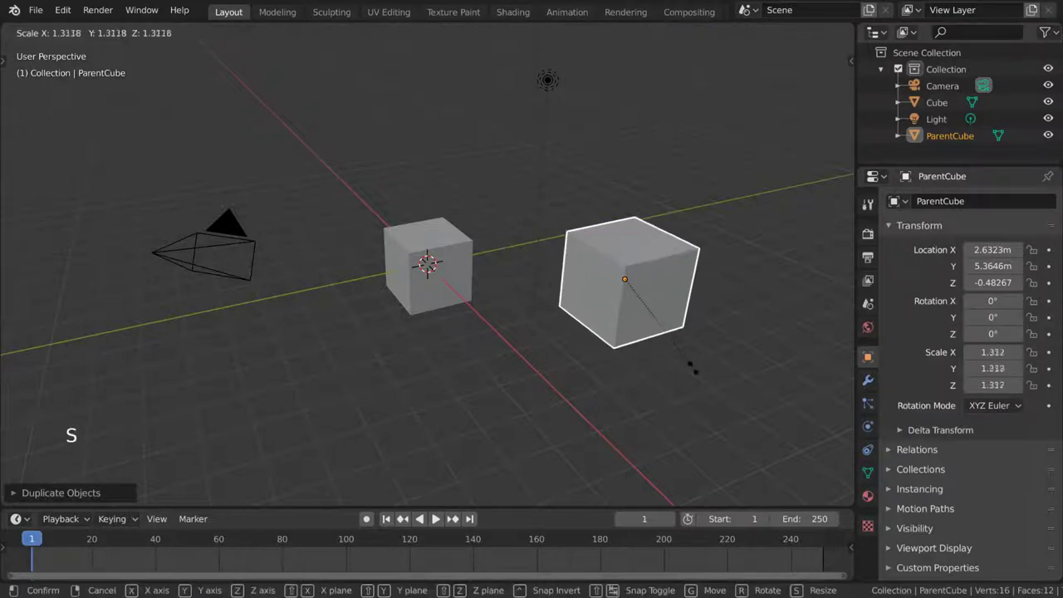
click(699, 359)
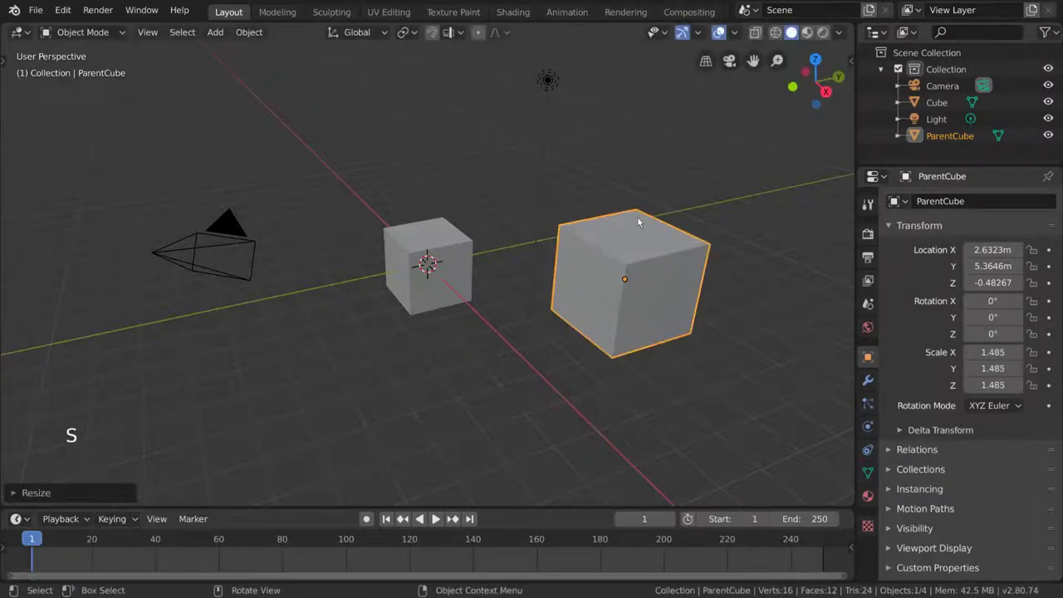
Parent ParentCube to the small cube with the Object option, keeping the small cube as the active object.
shift+click(445, 252)
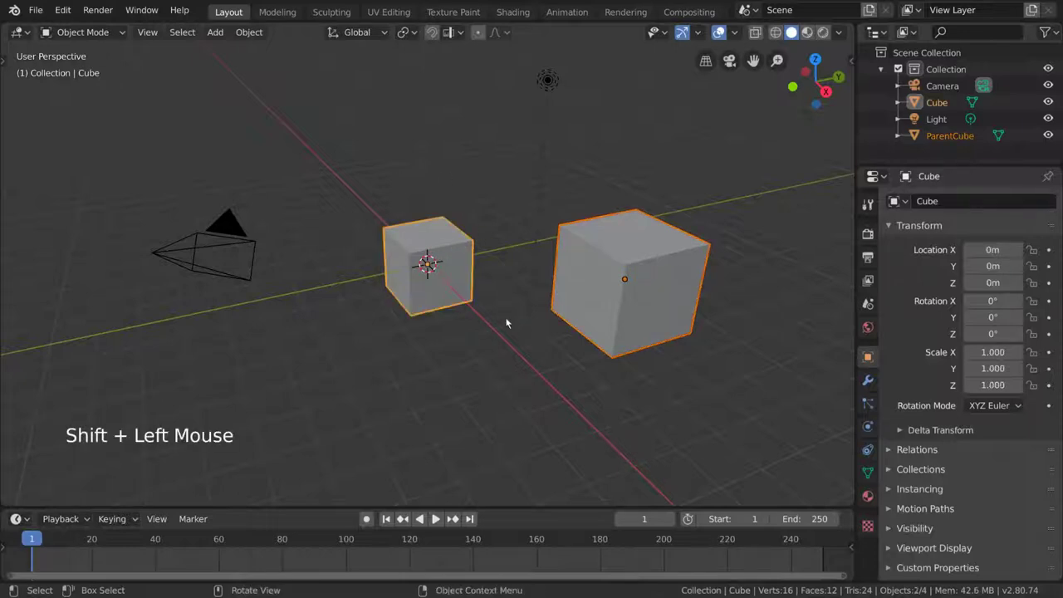
right_click(462, 263)
mouse_move(461, 264)
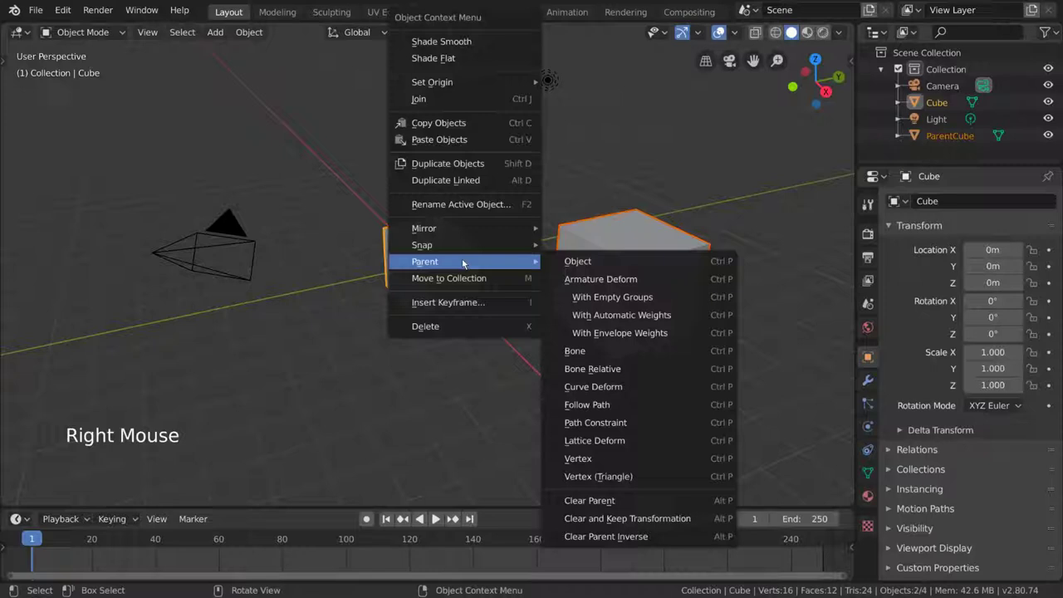
click(593, 262)
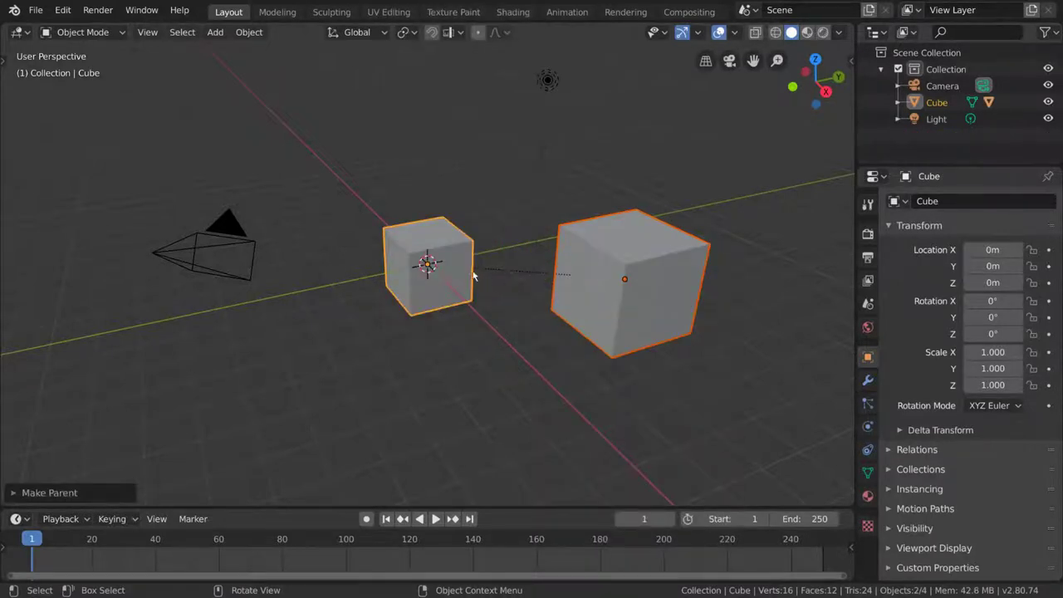
key(ctrl+p)
Try rotating, moving and scaling ParentCube on its own to test the parent relationship.
click(618, 279)
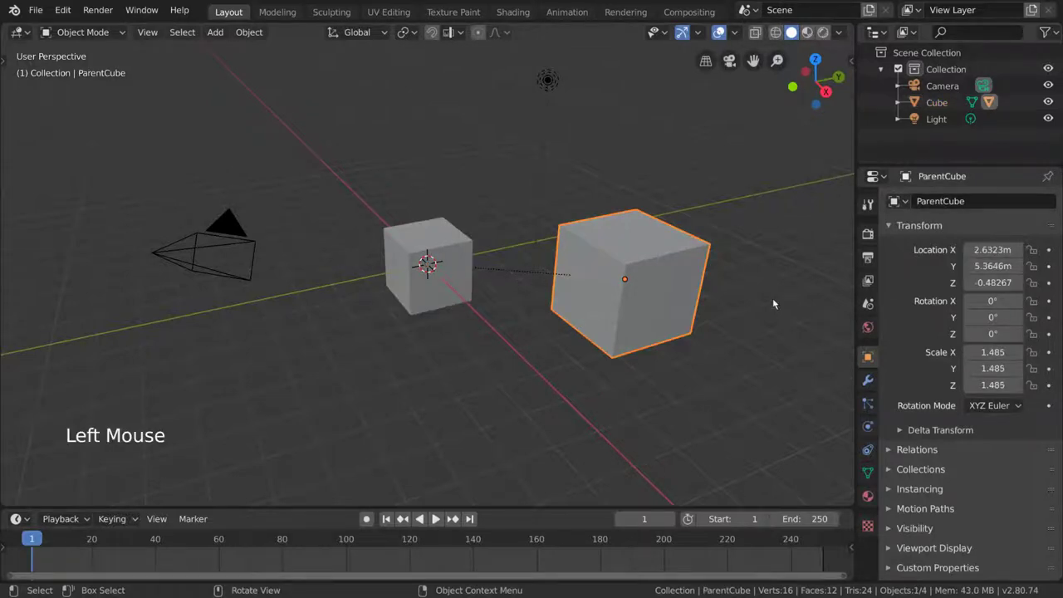
key(r)
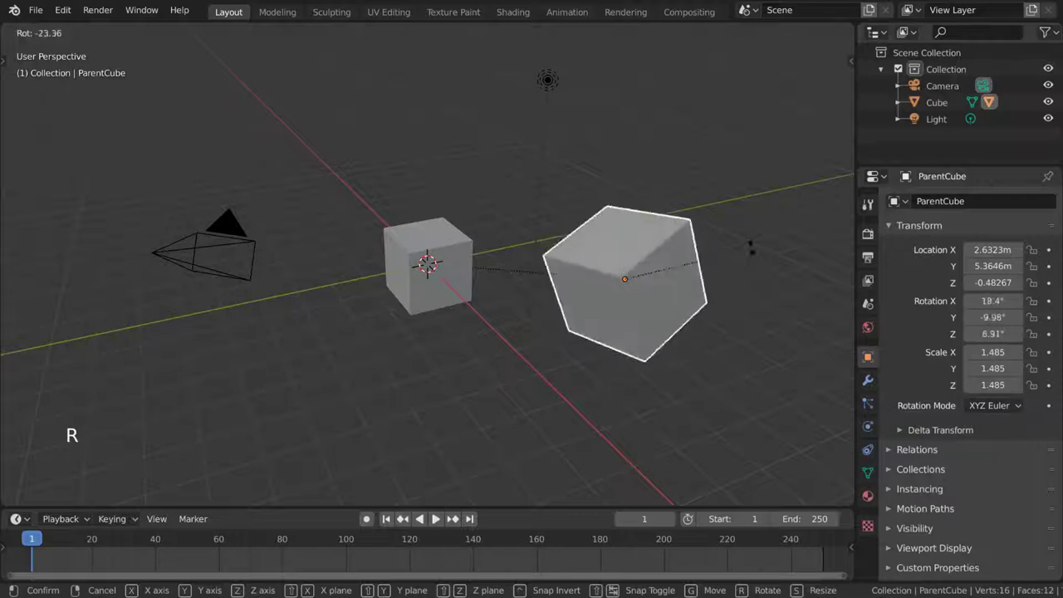
key(g)
key(s)
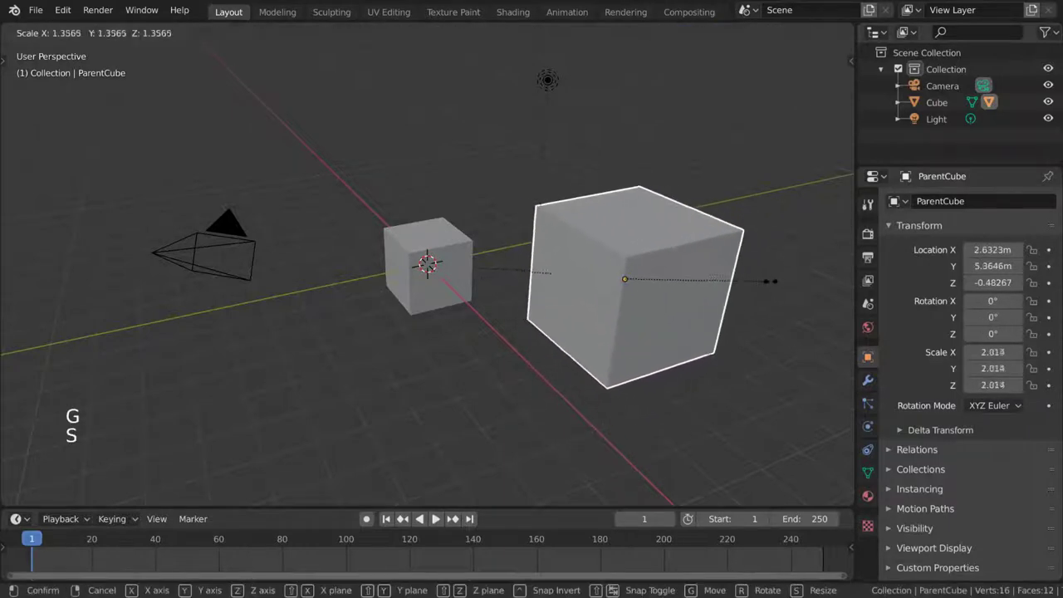
right_click(748, 290)
key(r)
key(g)
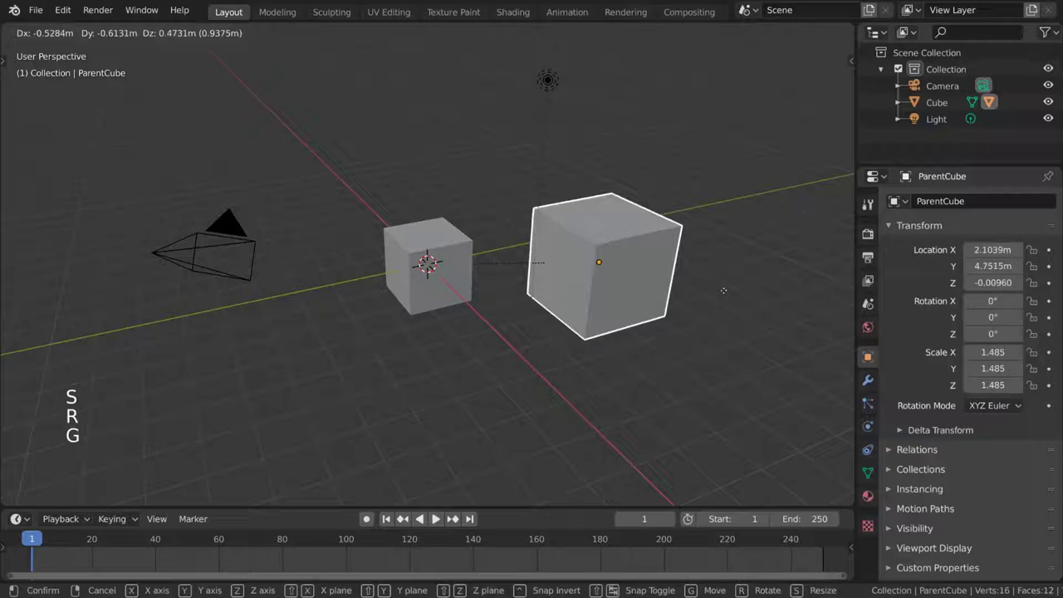
right_click(730, 335)
Try rotating, moving and scaling the small cube to test how its child follows.
click(462, 264)
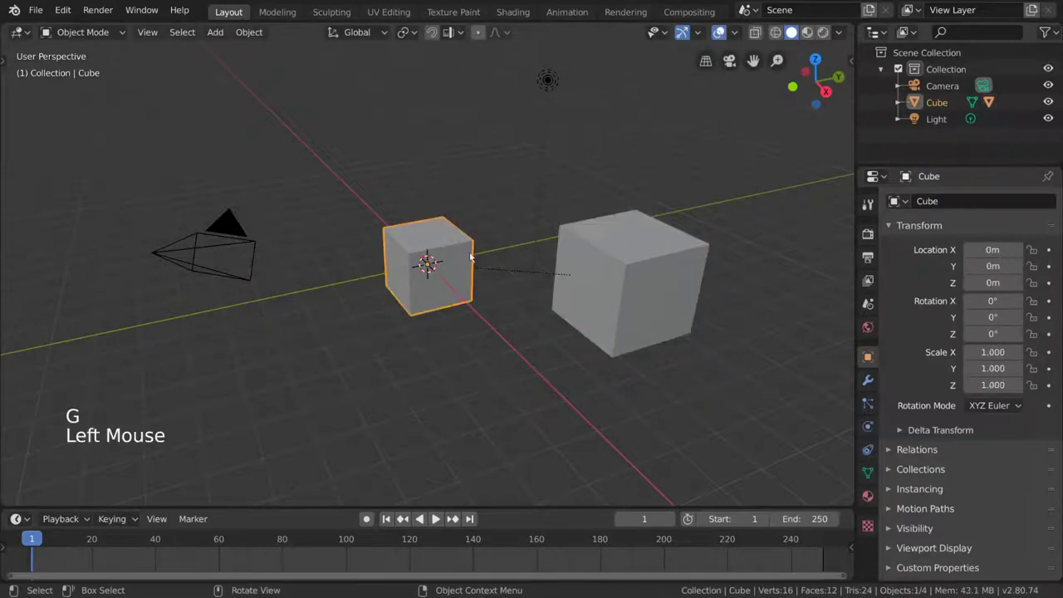
key(r)
right_click(625, 278)
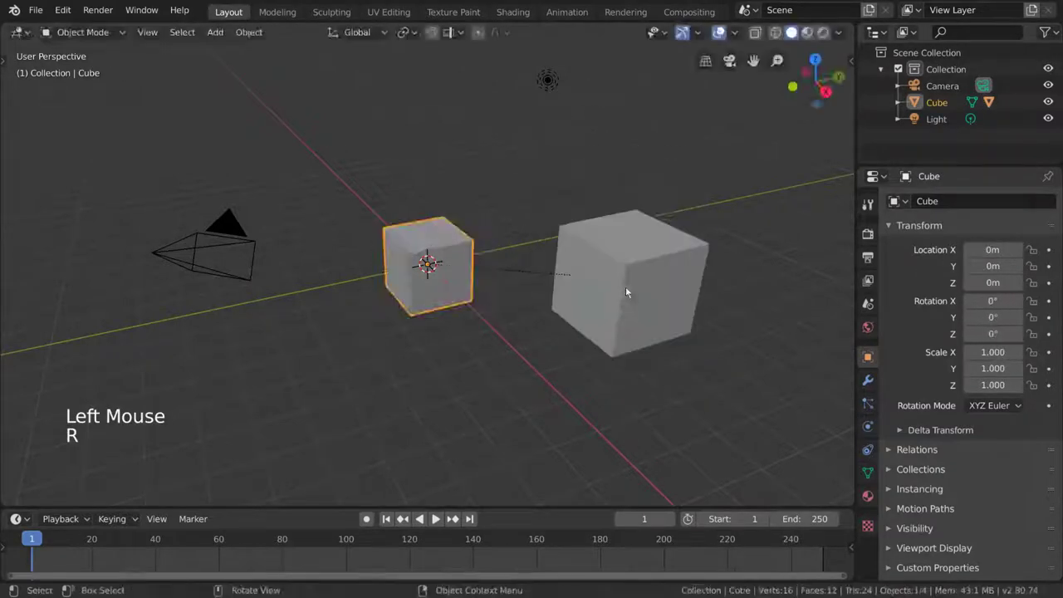
key(g)
right_click(579, 320)
key(s)
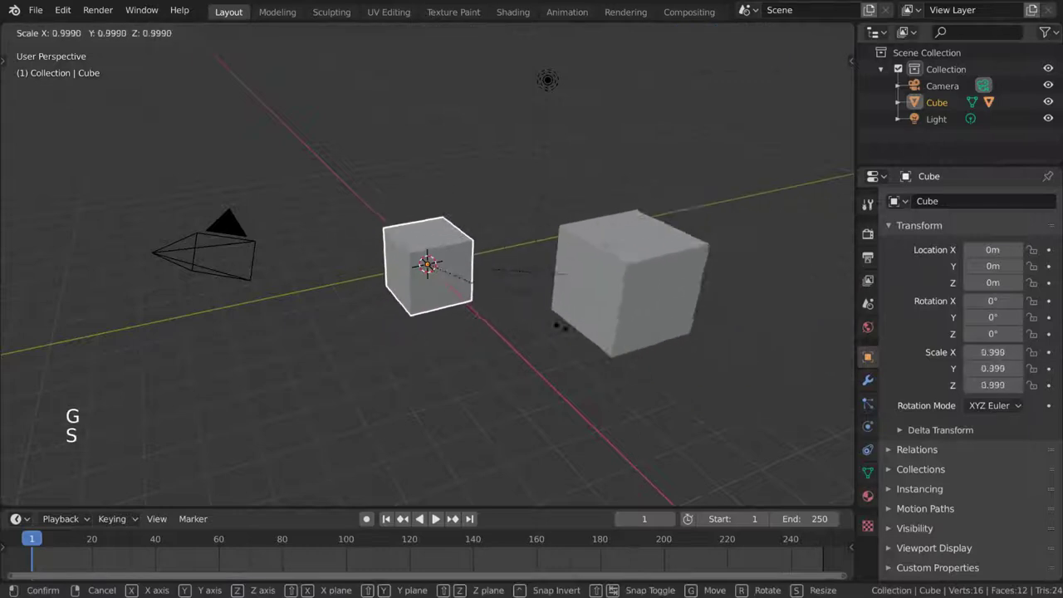
right_click(612, 316)
key(r)
right_click(627, 262)
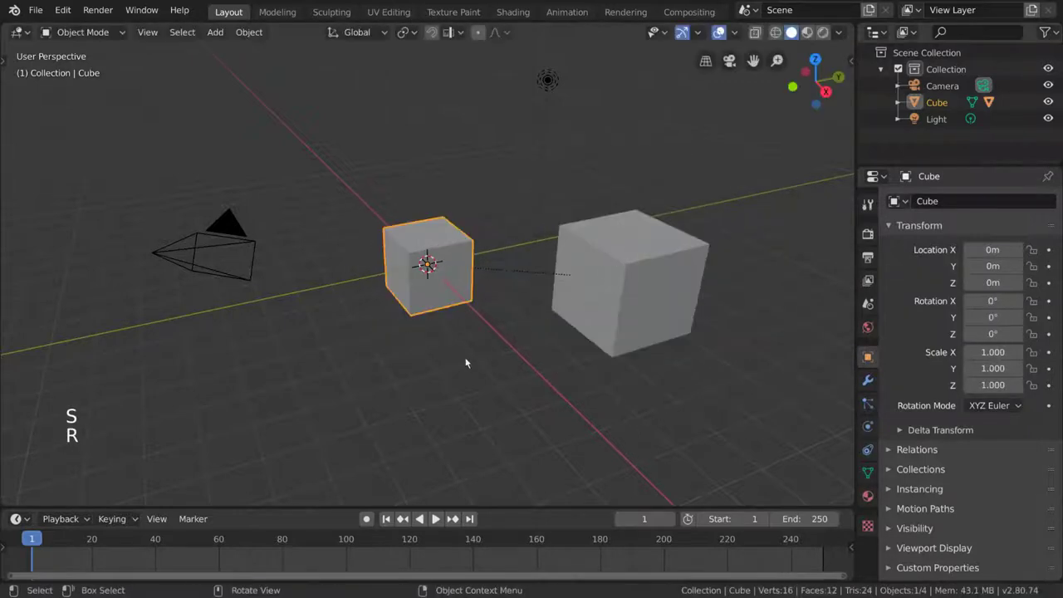
Undo the parenting between the two cubes.
key(ctrl+z)
key(ctrl+z)
key(ctrl+z)
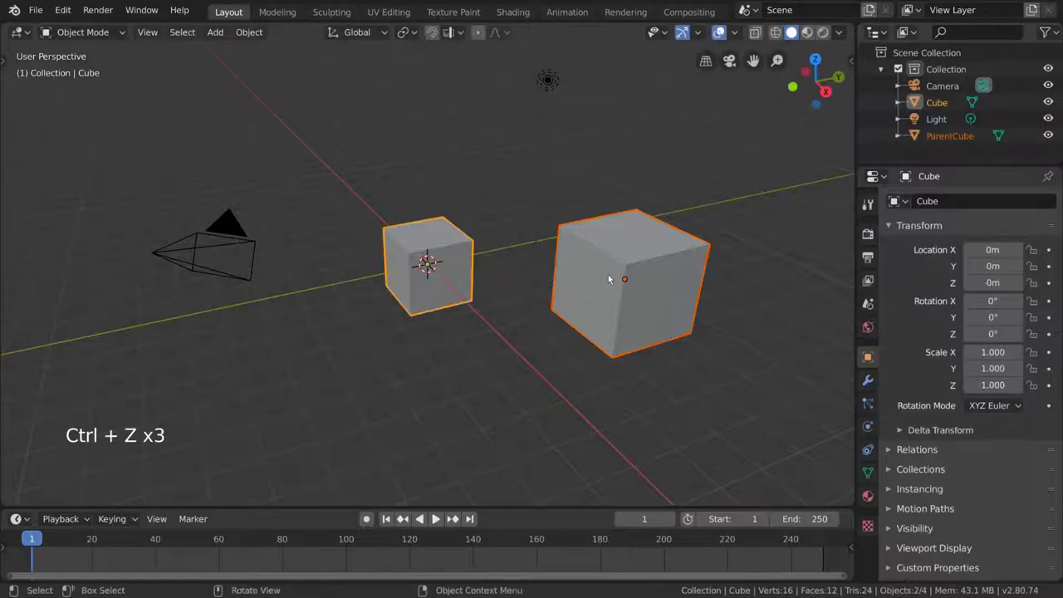
click(546, 380)
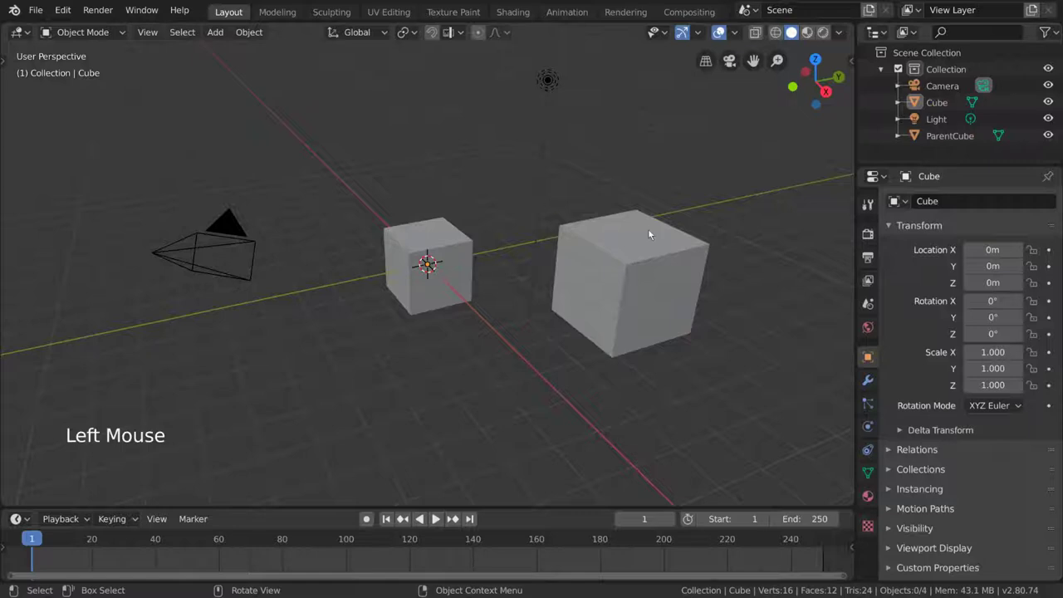
click(589, 239)
shift+click(462, 246)
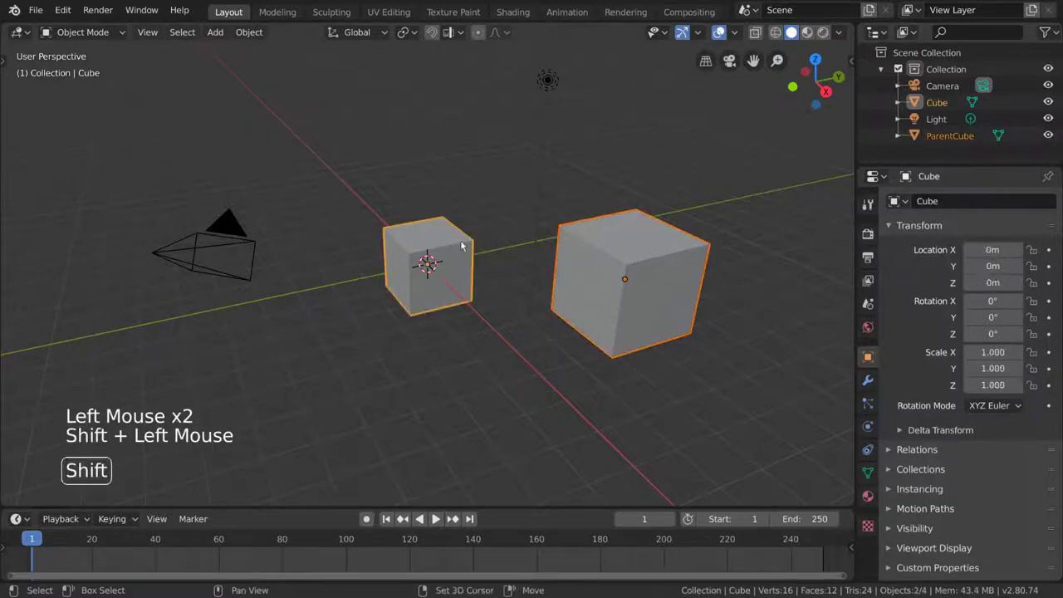
click(437, 374)
click(437, 374)
Parent the small cube to ParentCube with the Object option, keeping ParentCube as the active object.
click(447, 279)
shift+click(577, 280)
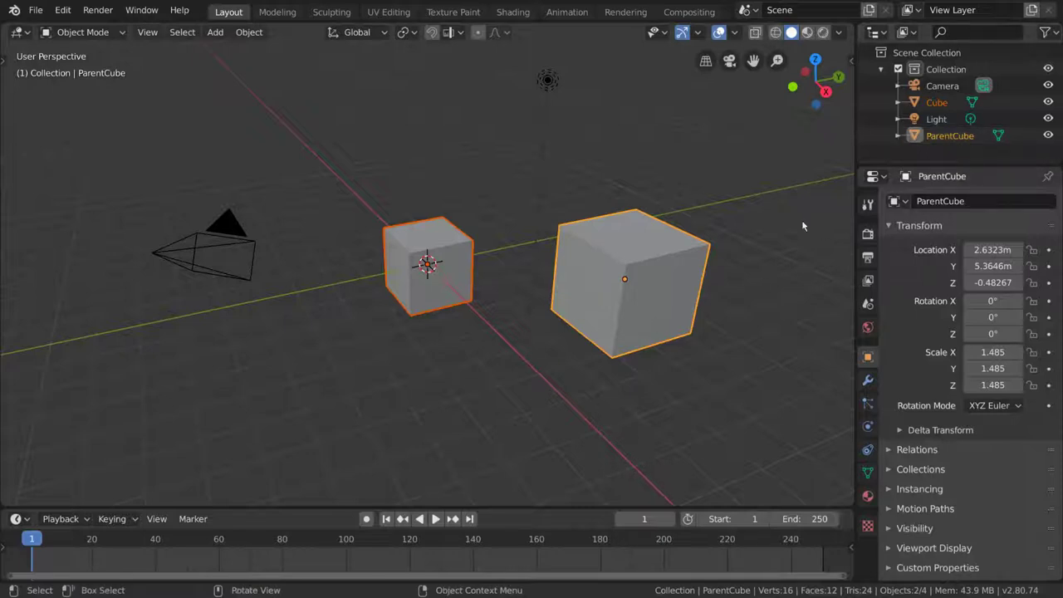
right_click(461, 235)
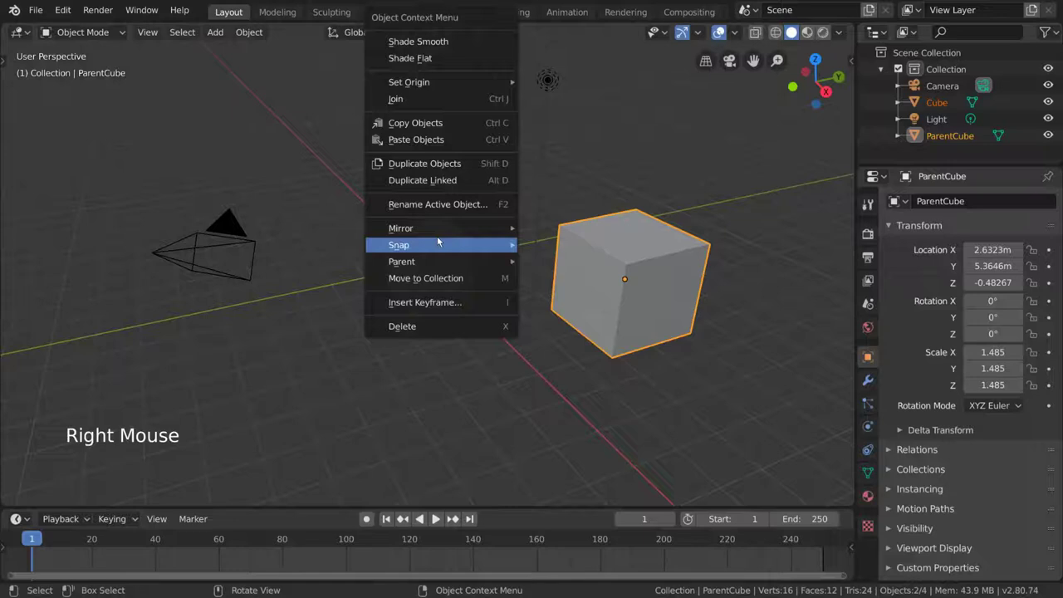
mouse_move(438, 262)
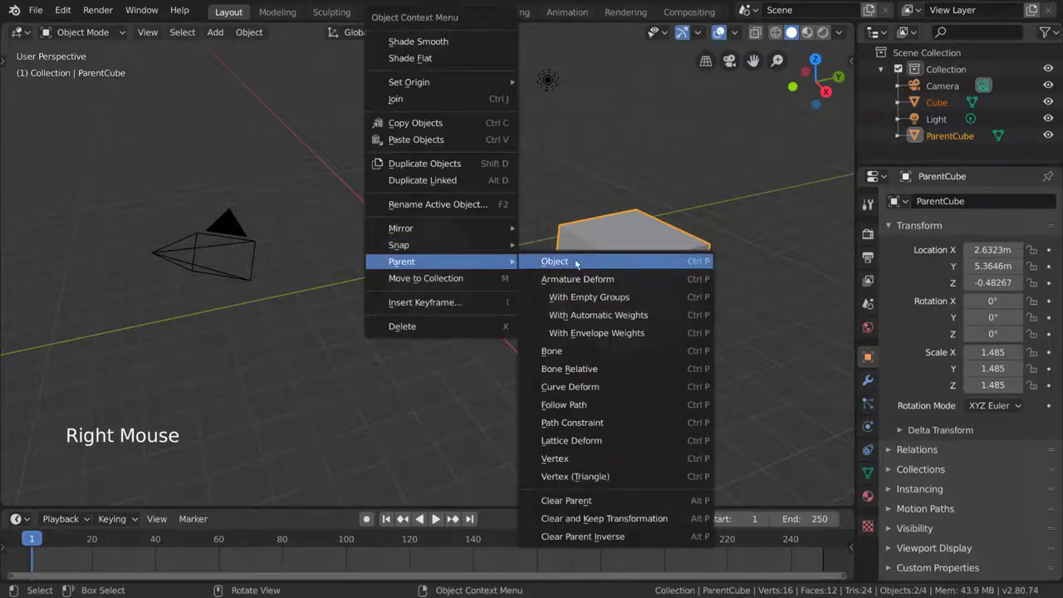
click(608, 261)
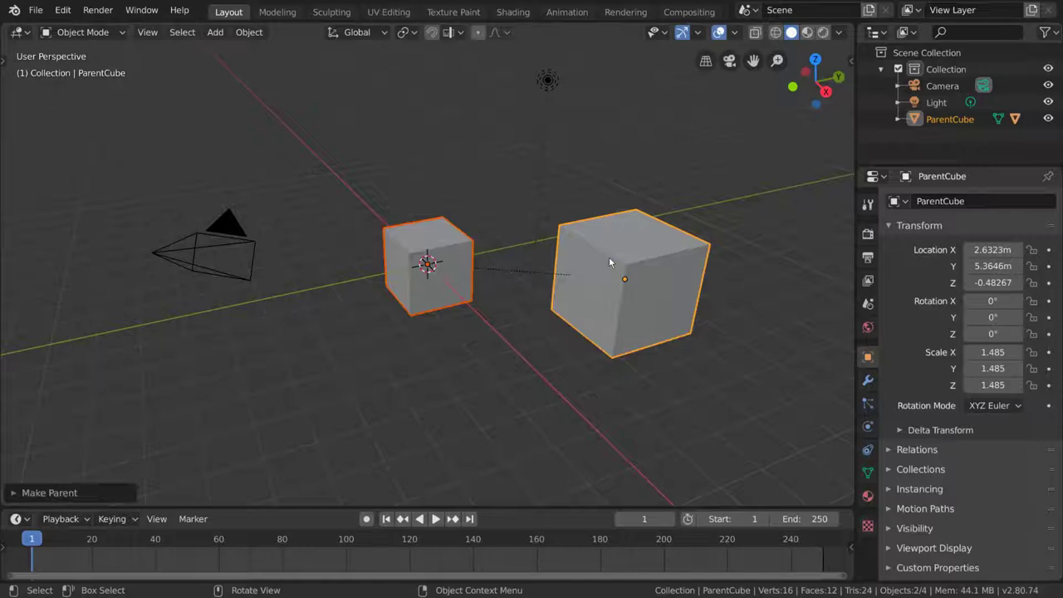
Try moving, scaling, rotating and trackball-rotating ParentCube alone to test how its child cube follows.
click(608, 257)
key(g)
key(Escape)
key(s)
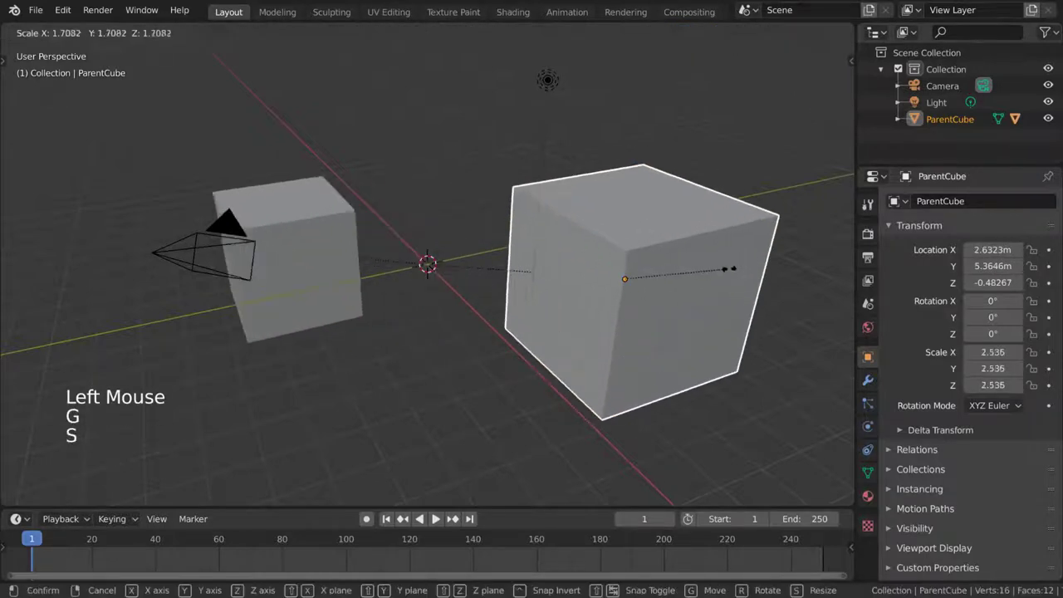
key(Escape)
key(r)
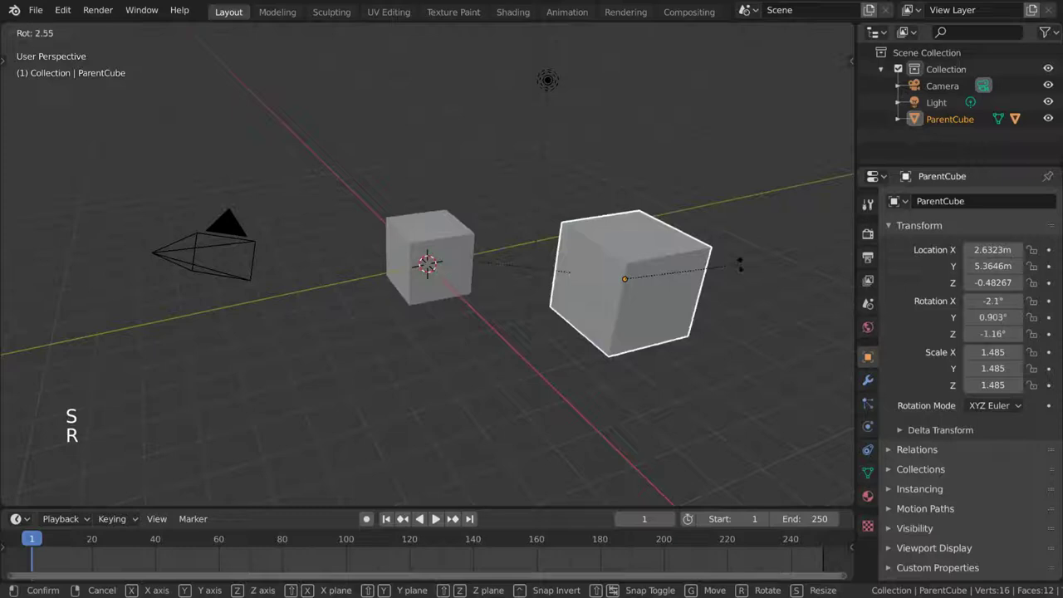
key(Escape)
key(r)
key(r)
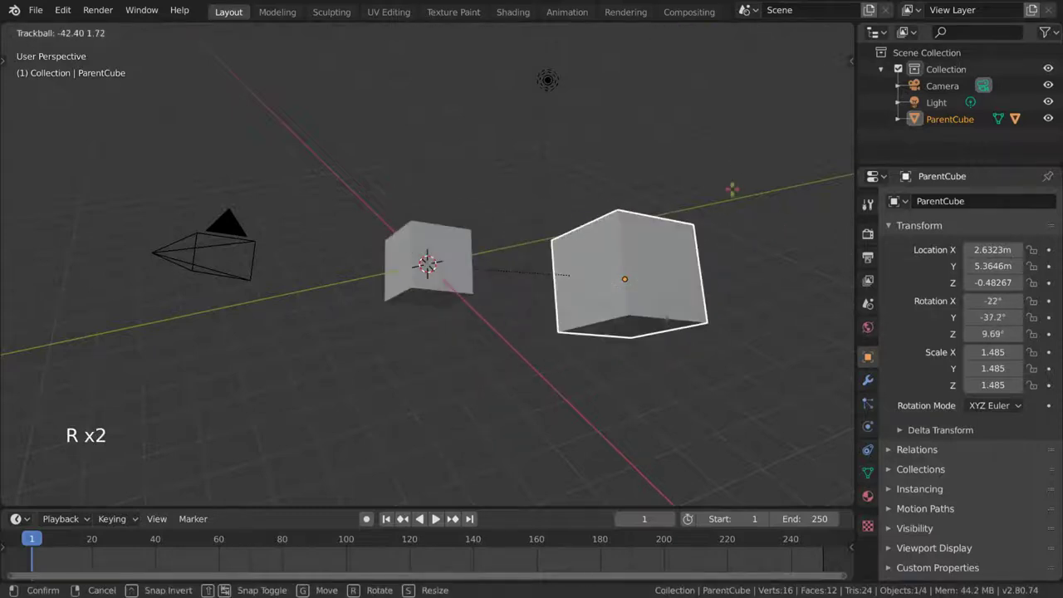
right_click(736, 268)
Try moving, scaling and rotating ParentCube once more to check the child cube's response.
key(g)
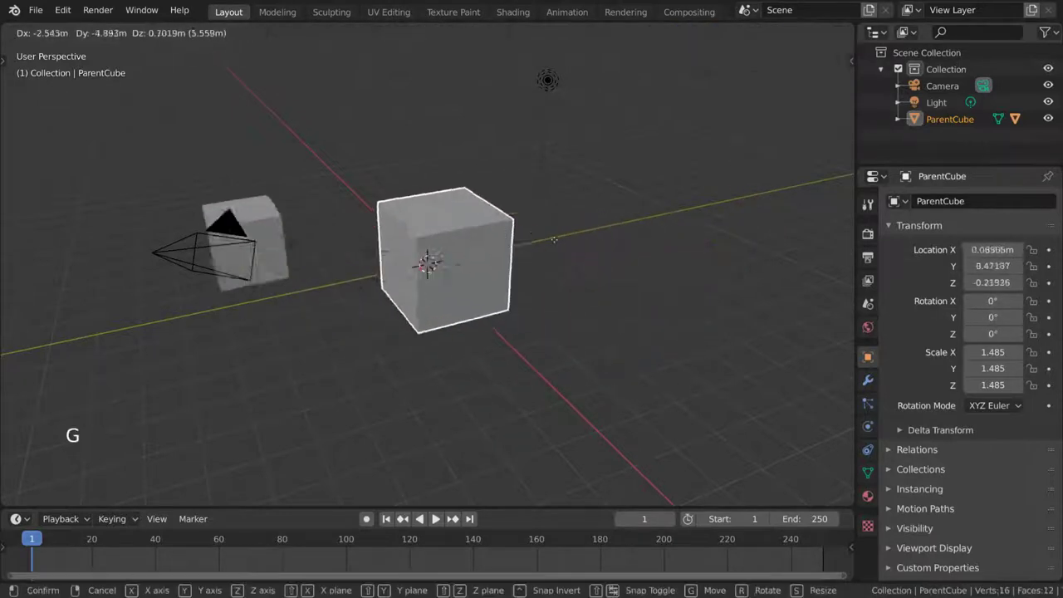
key(s)
right_click(677, 287)
key(r)
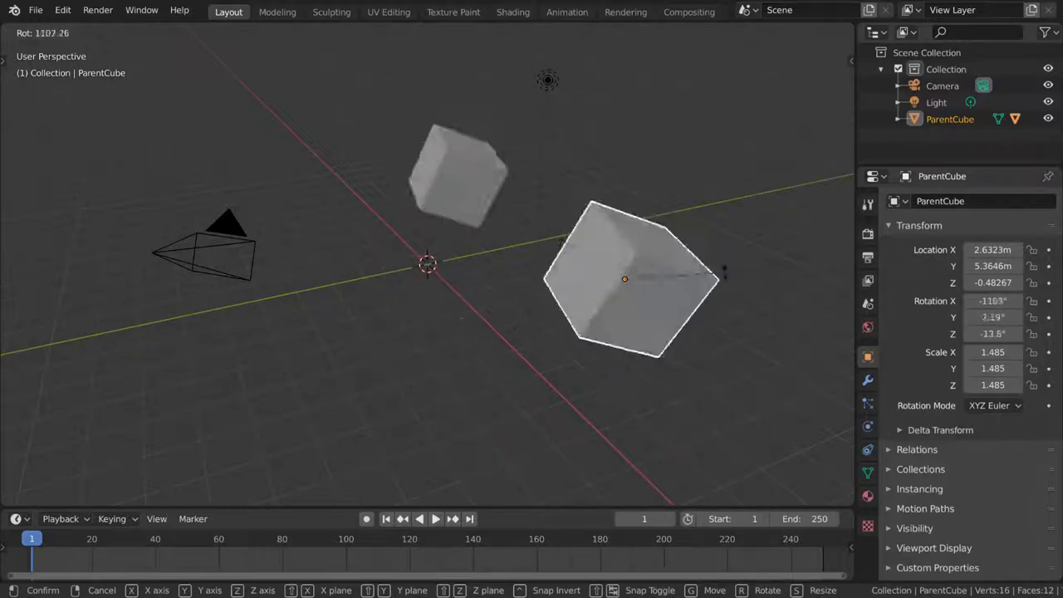
key(Escape)
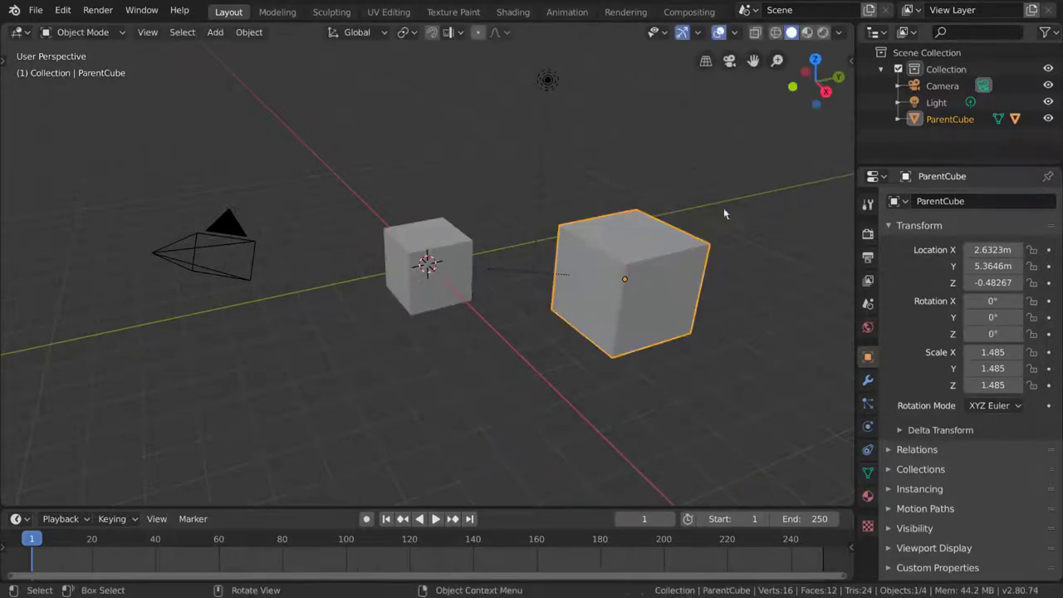
Try rotating ParentCube and the small cube together with both selected.
shift+click(440, 264)
key(r)
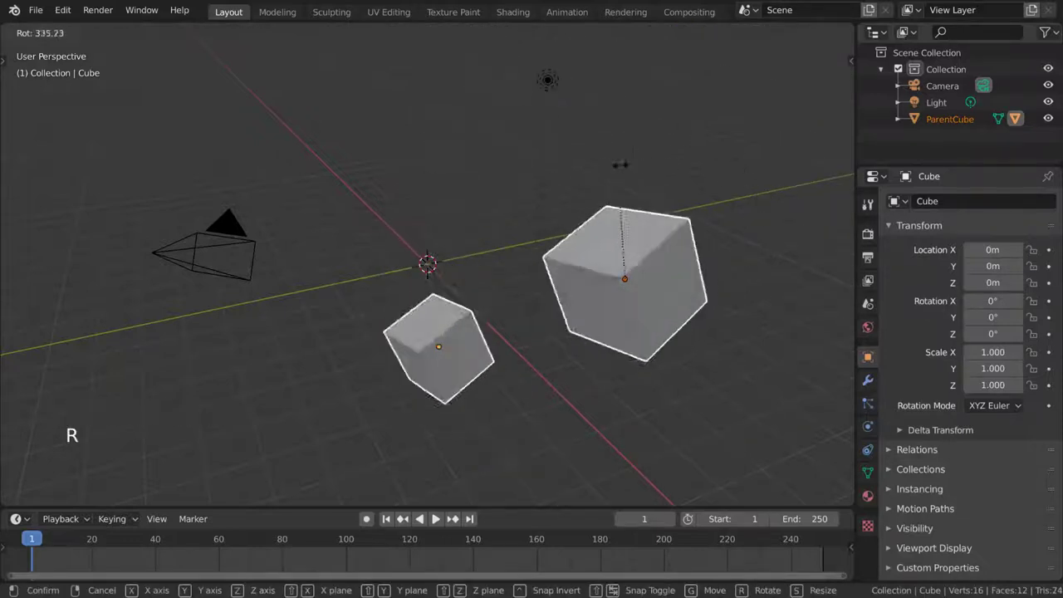
key(Escape)
Try rotating and moving the small child cube alone to test its independence from ParentCube.
click(436, 265)
key(r)
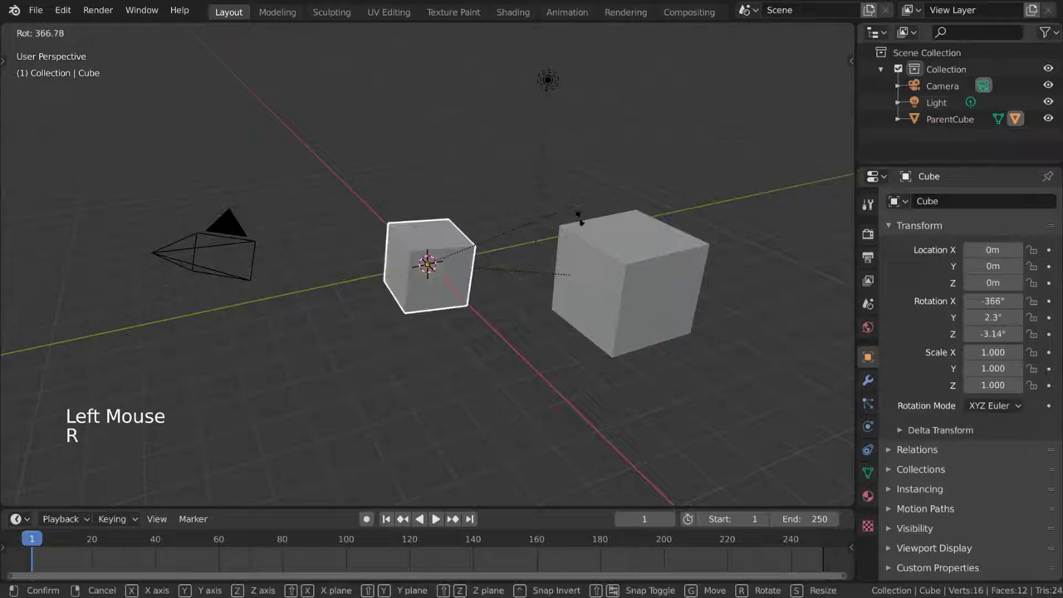
key(Escape)
key(g)
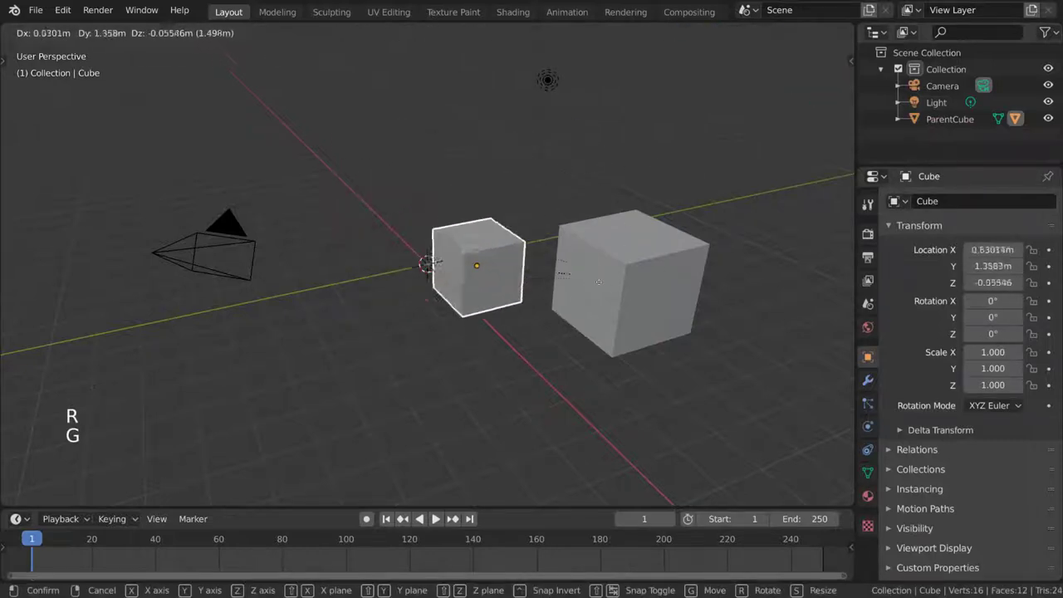
key(Escape)
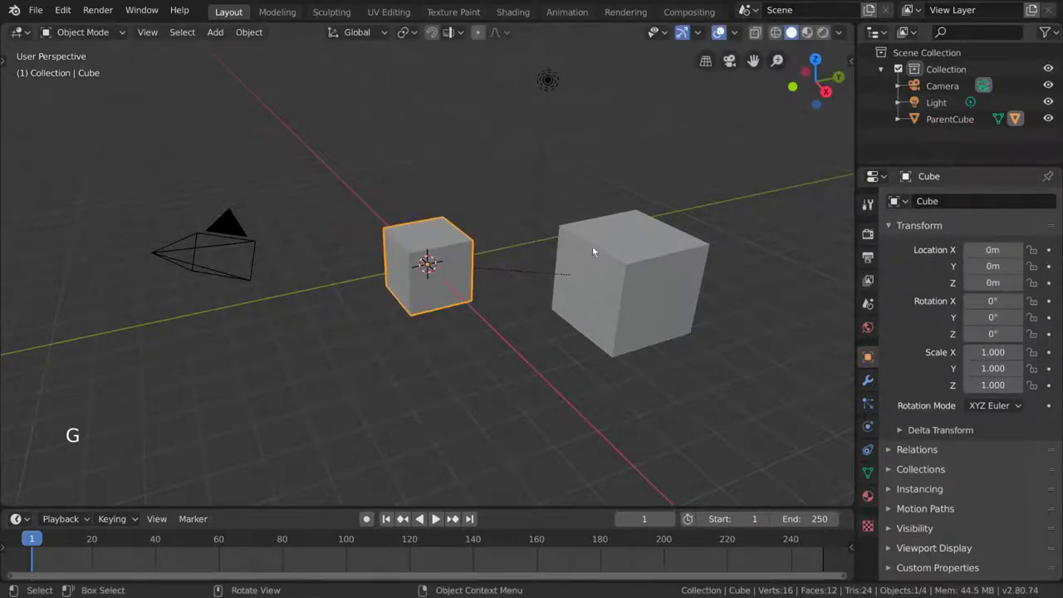
Alternately move the small child cube and ParentCube to different spots to compare child and parent movement.
key(g)
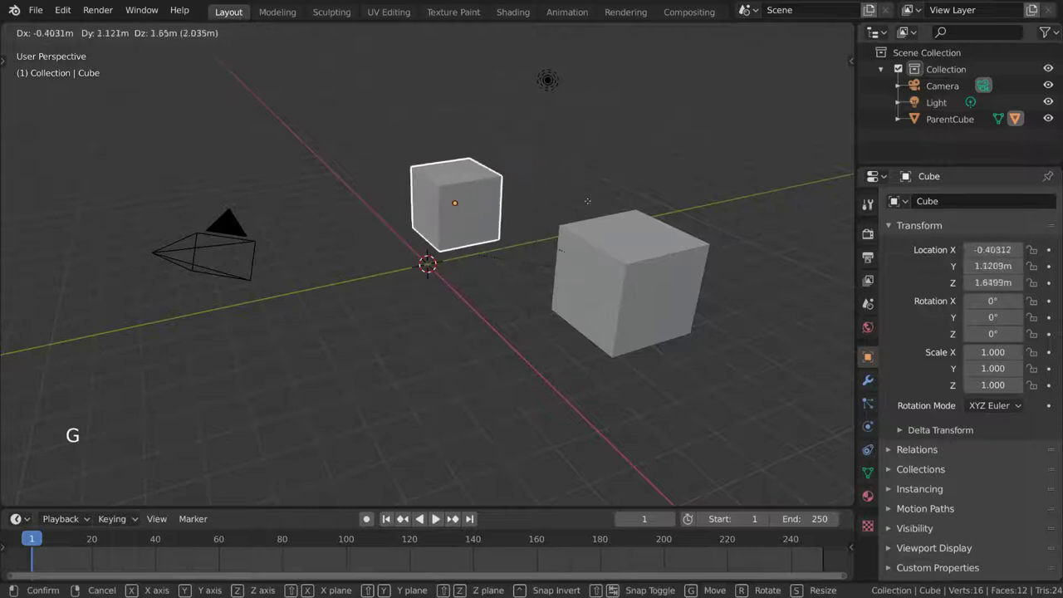
click(587, 200)
click(614, 266)
key(g)
click(553, 363)
click(407, 311)
key(g)
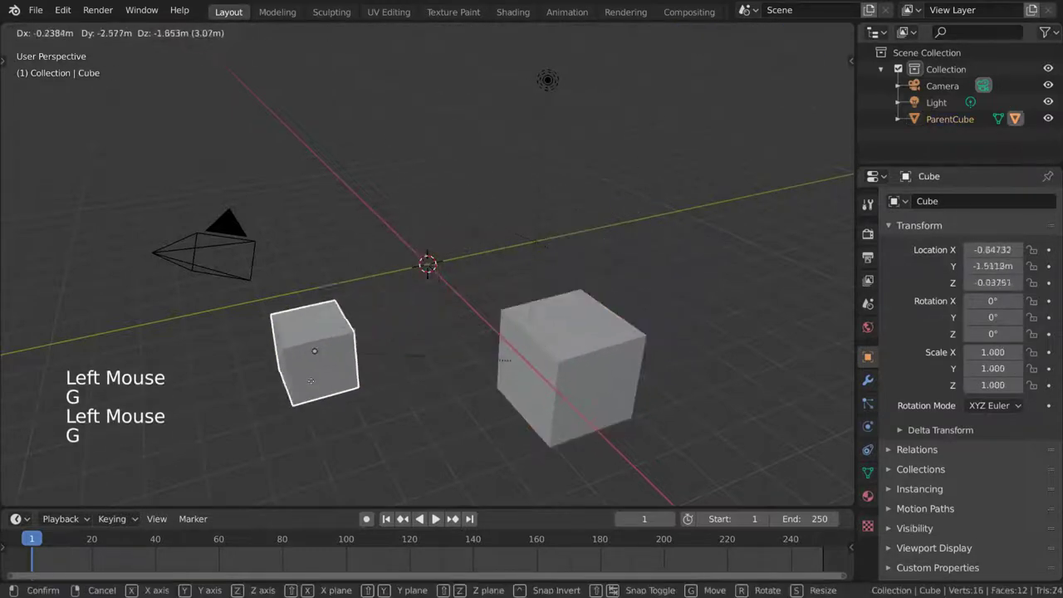
click(311, 380)
click(601, 342)
key(g)
click(671, 226)
Move the child cube once more, and reposition ParentCube at about X 1.99 m, Y 4.86 m, Z 0.29 m.
click(411, 253)
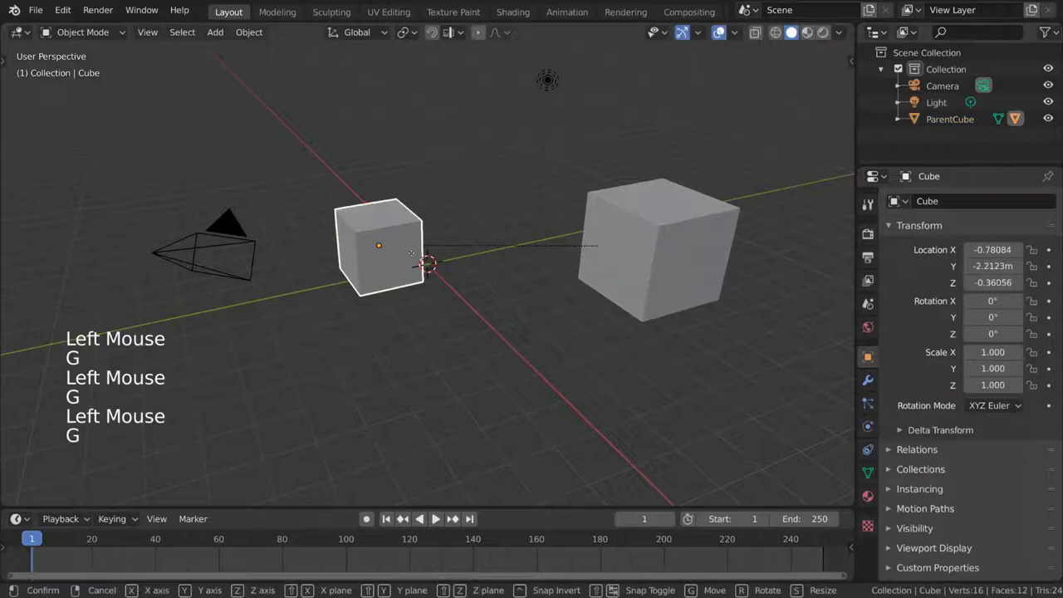
click(517, 316)
click(669, 238)
key(g)
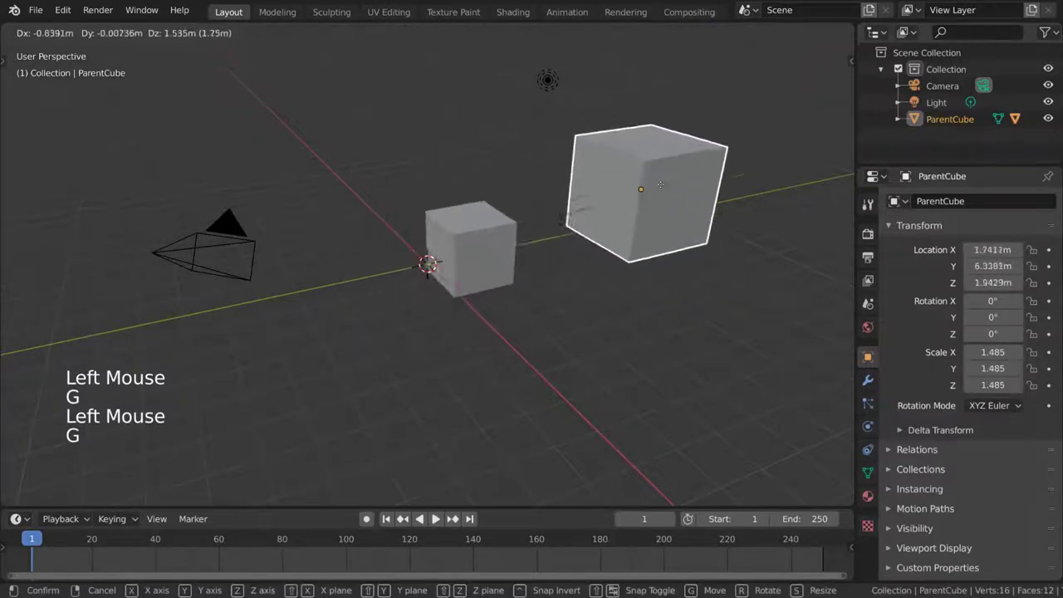
click(669, 230)
key(g)
click(618, 249)
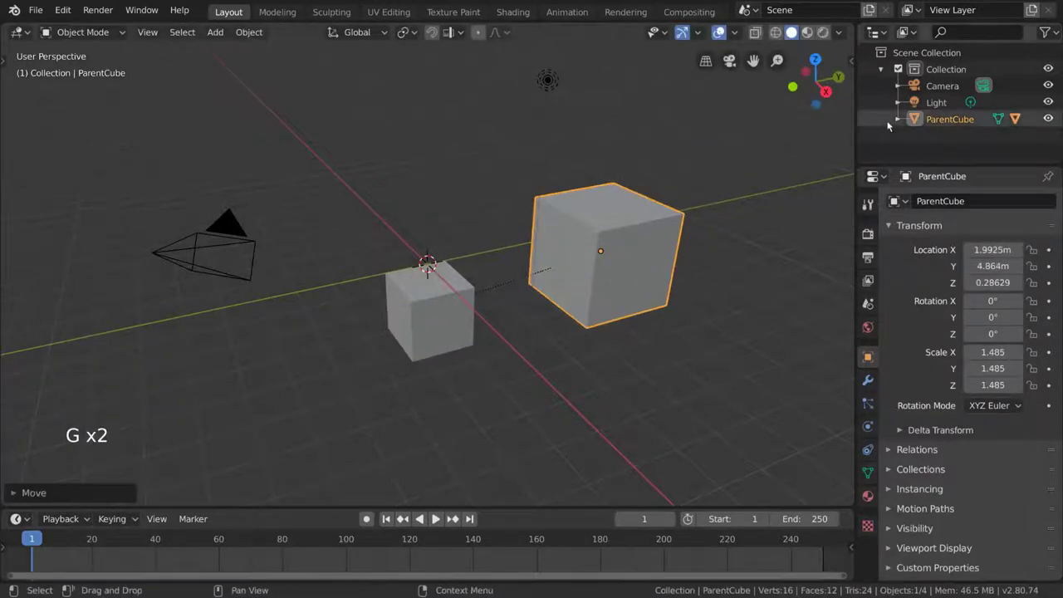
Expand ParentCube's hierarchy in the outliner and move its child cube to about X 2.15 m, Y 0.79 m, Z -3.31 m.
scroll(898, 123, down, 2)
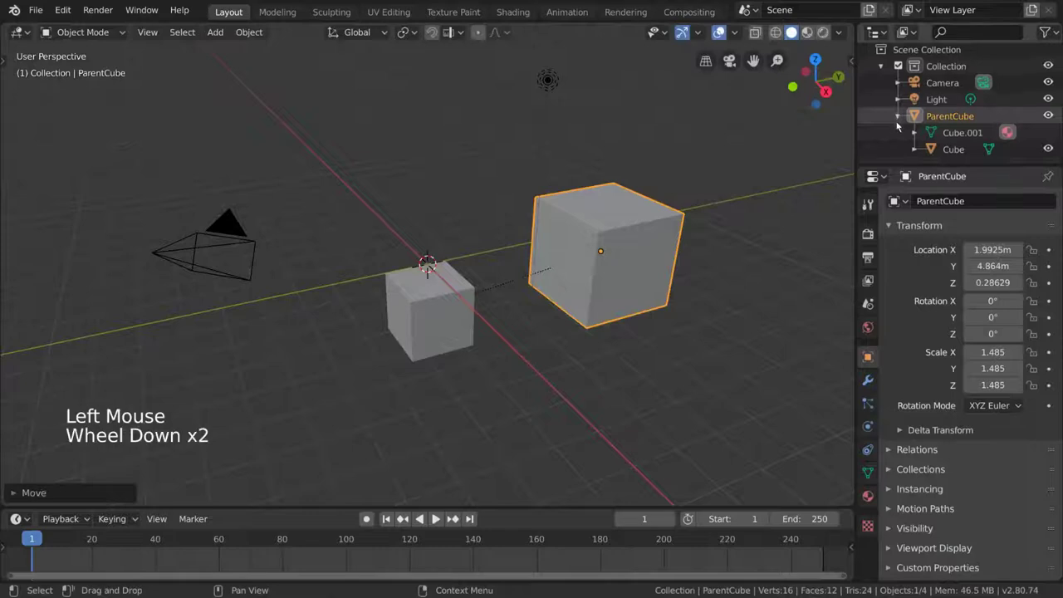
click(454, 291)
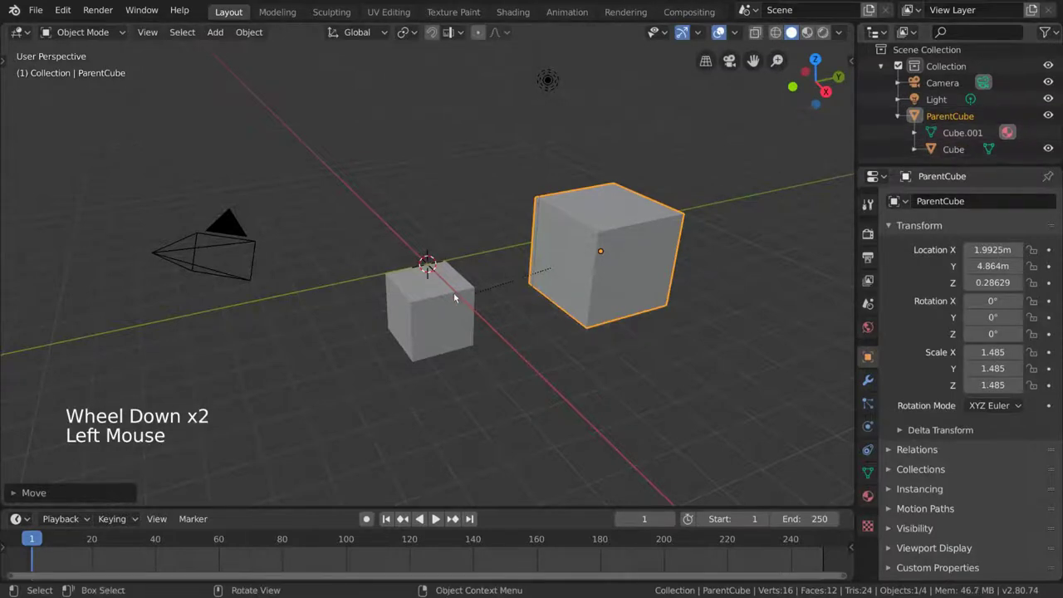
key(g)
click(501, 281)
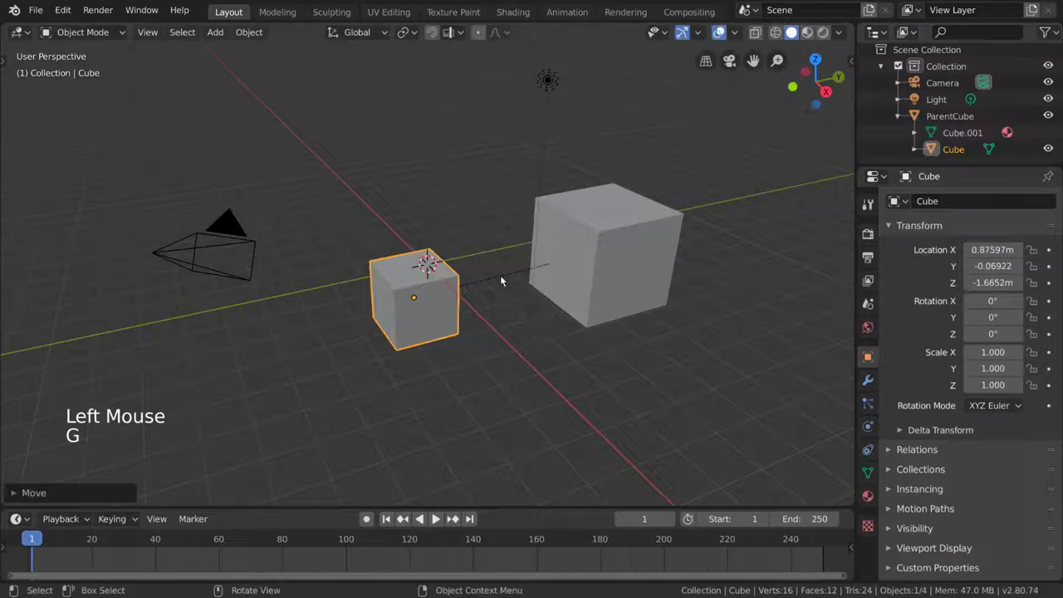
key(g)
click(468, 274)
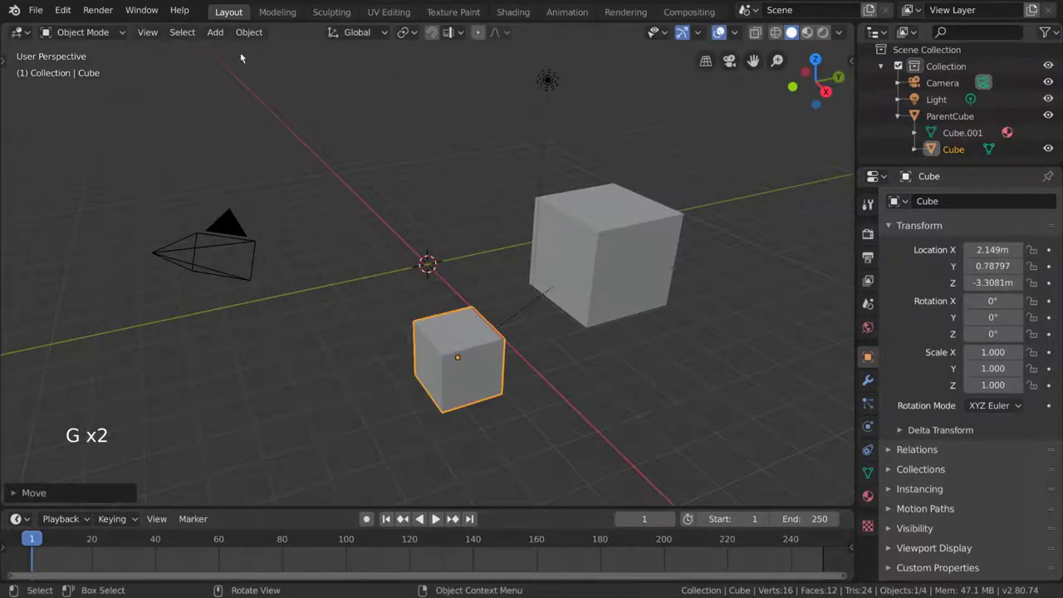
Add a new mesh cube at the 3D cursor and try moving it on its own.
click(215, 32)
mouse_move(237, 47)
click(377, 65)
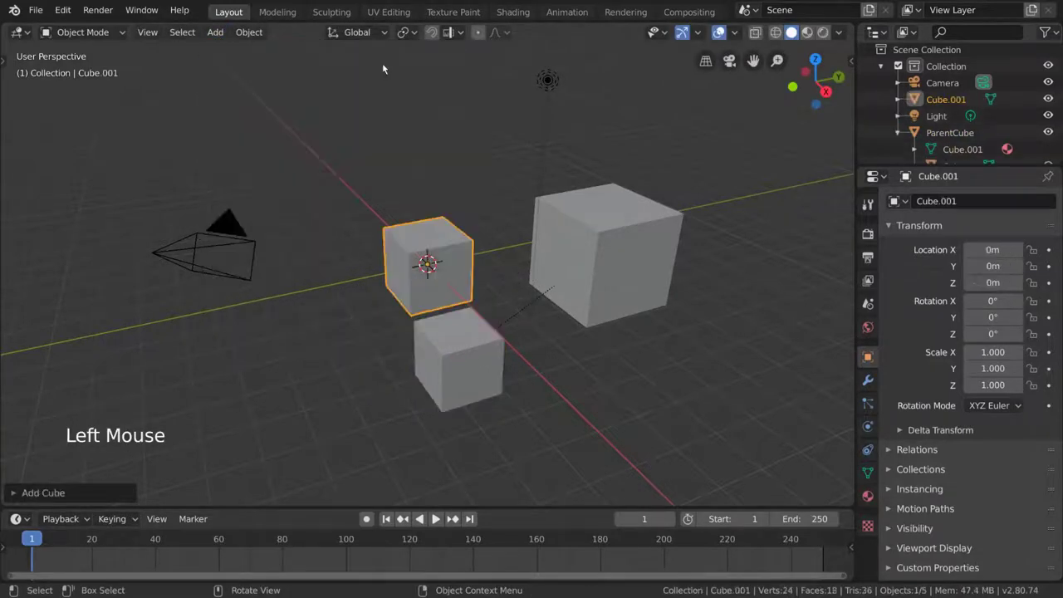
key(g)
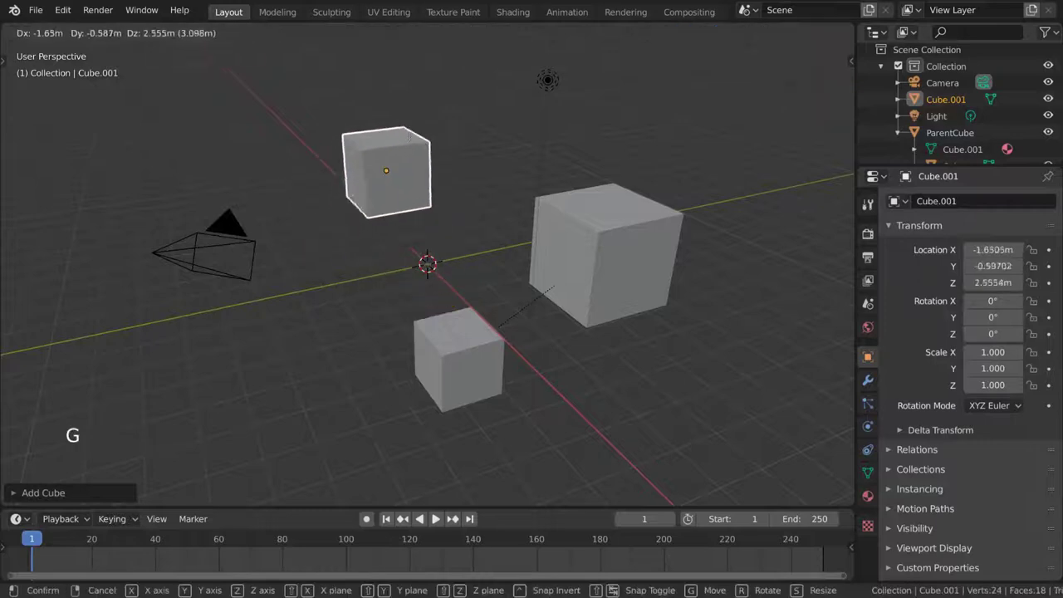
right_click(427, 189)
Parent the newly added cube to ParentCube with the Object option, keeping ParentCube as the active object.
shift+click(569, 213)
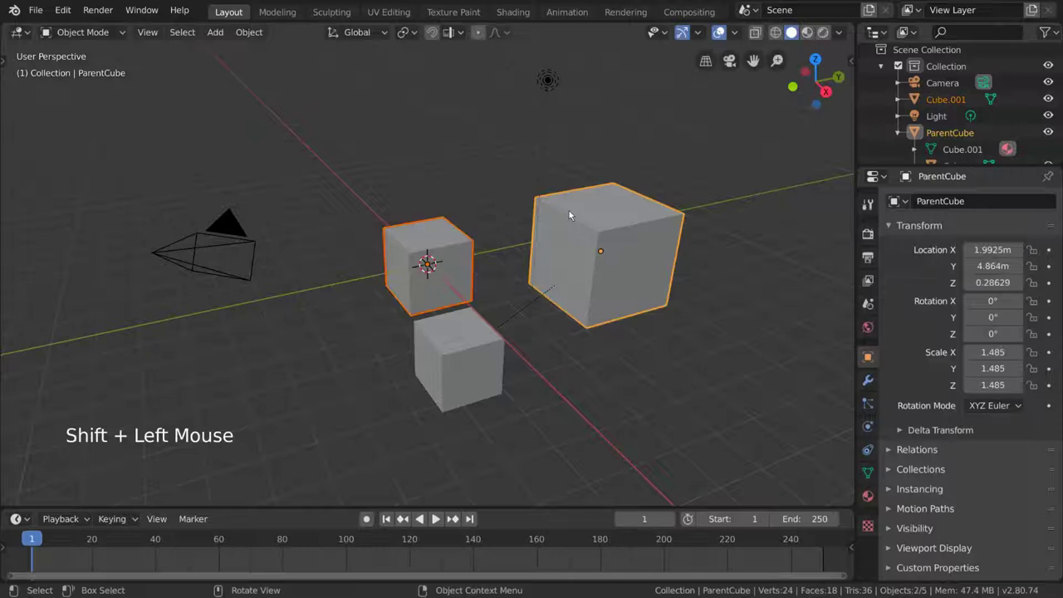
right_click(665, 217)
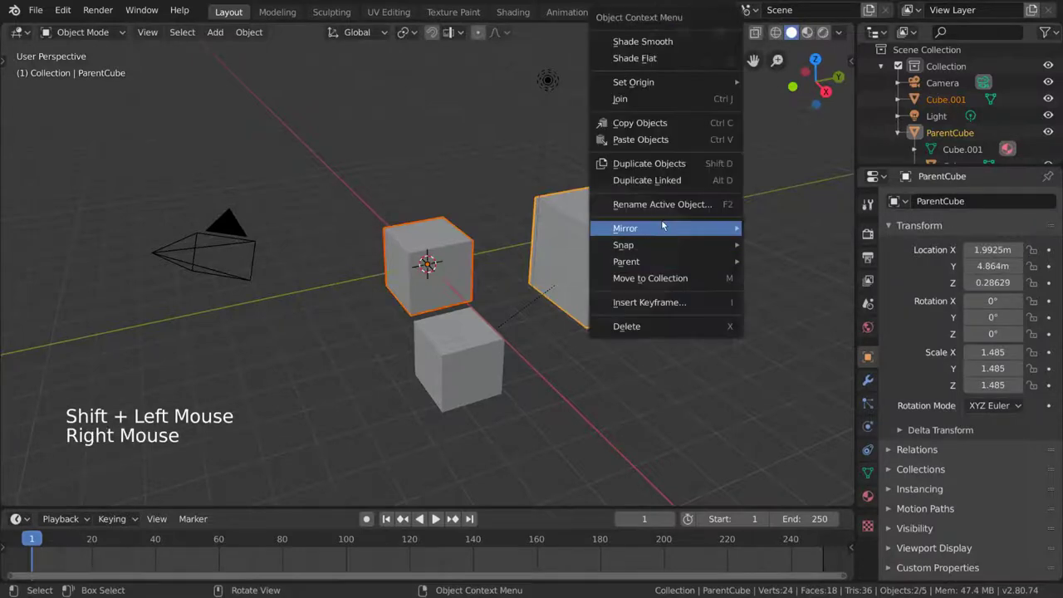
mouse_move(635, 264)
click(768, 262)
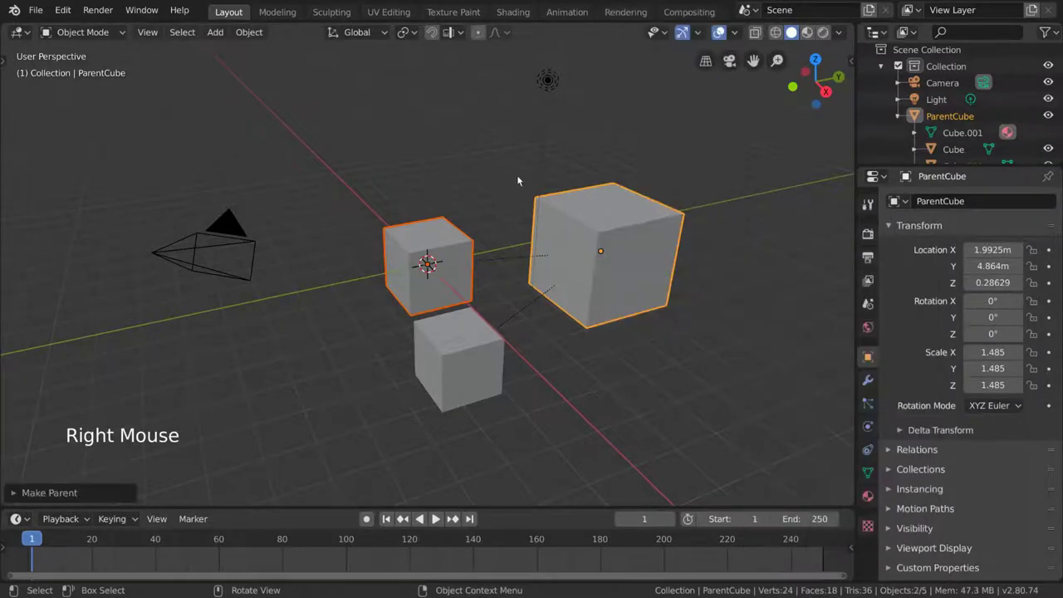
Inspect both child cubes listed under ParentCube in the outliner, and try rotating ParentCube to test them.
scroll(974, 135, down, 4)
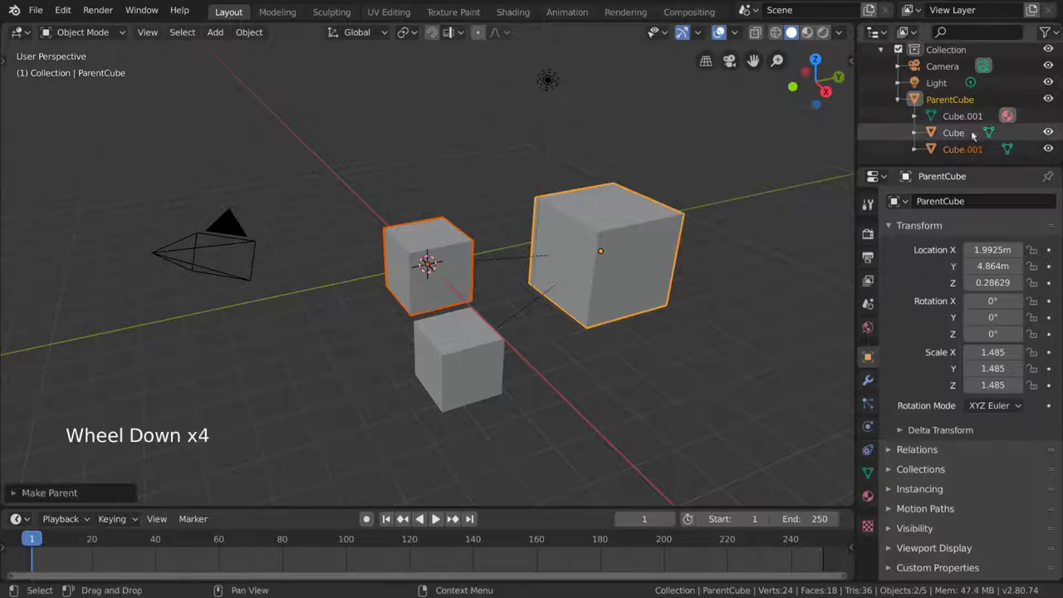
click(951, 134)
click(960, 149)
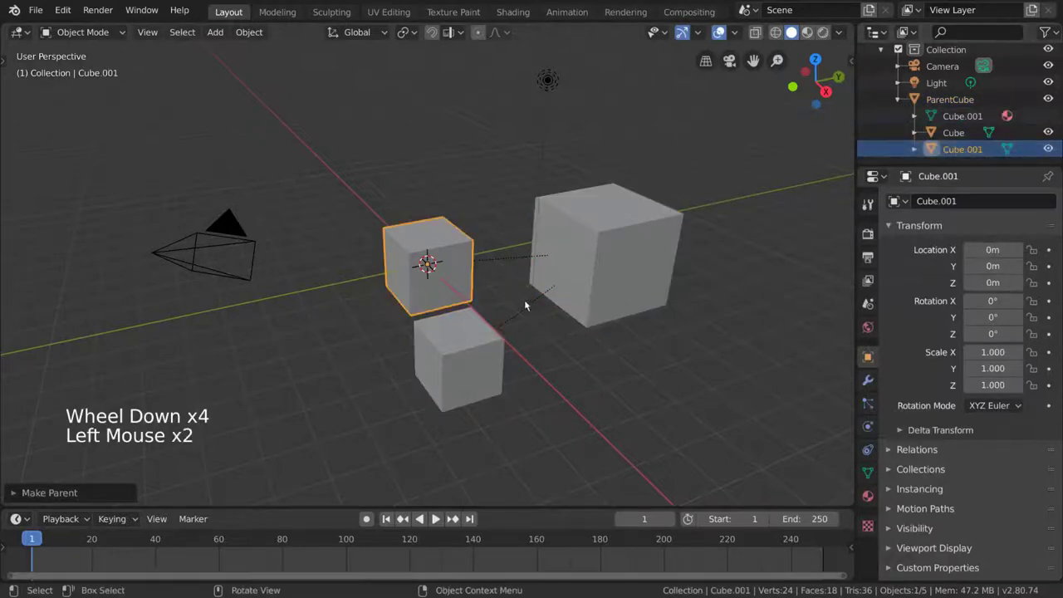
click(565, 274)
key(r)
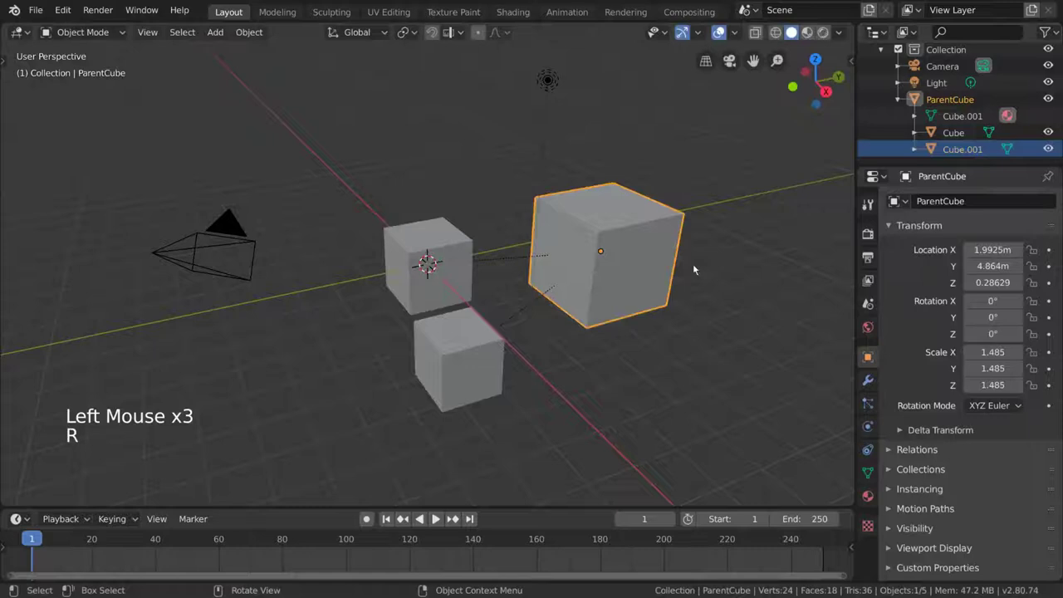
Duplicate the child cube at the origin and place the copy at about X -0.39 m, Y -3.17 m, Z -1.86 m.
click(448, 262)
key(shift+d)
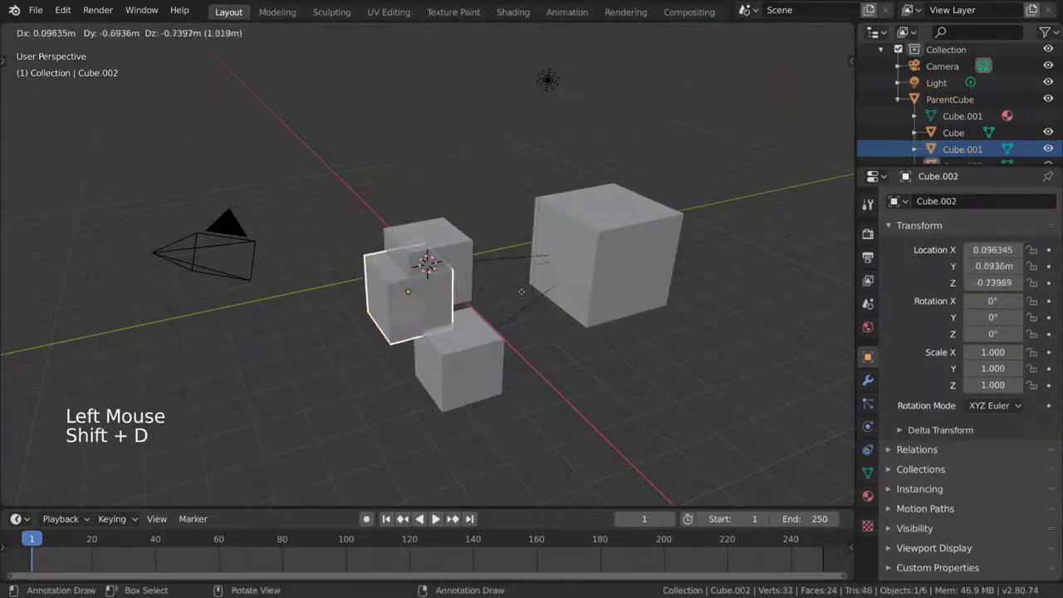
click(437, 299)
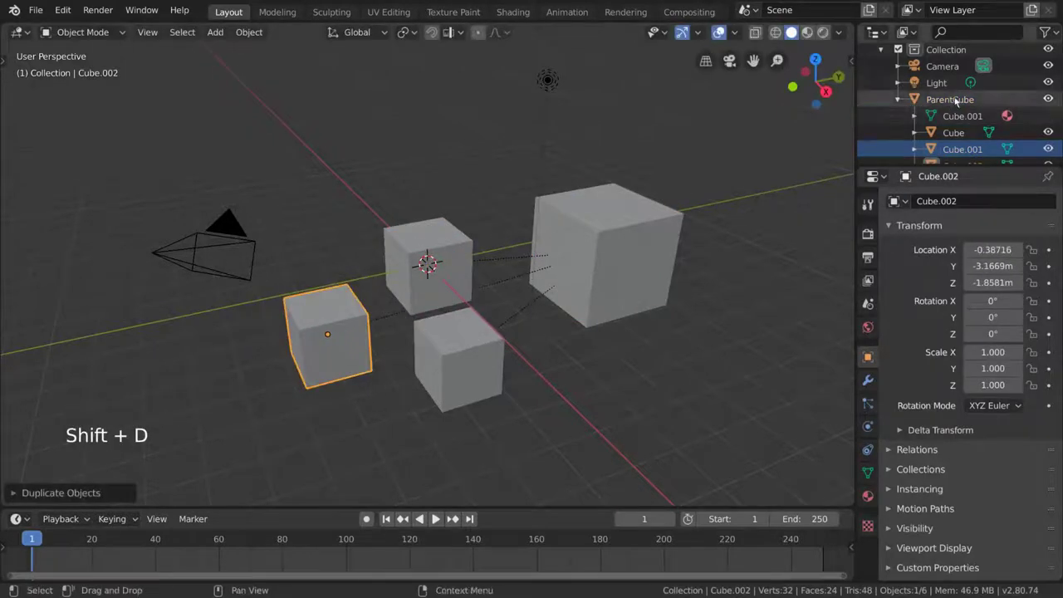
Examine the three child cubes grouped under ParentCube, and test-rotate the parent to check that they follow it.
scroll(955, 124, down, 4)
click(401, 294)
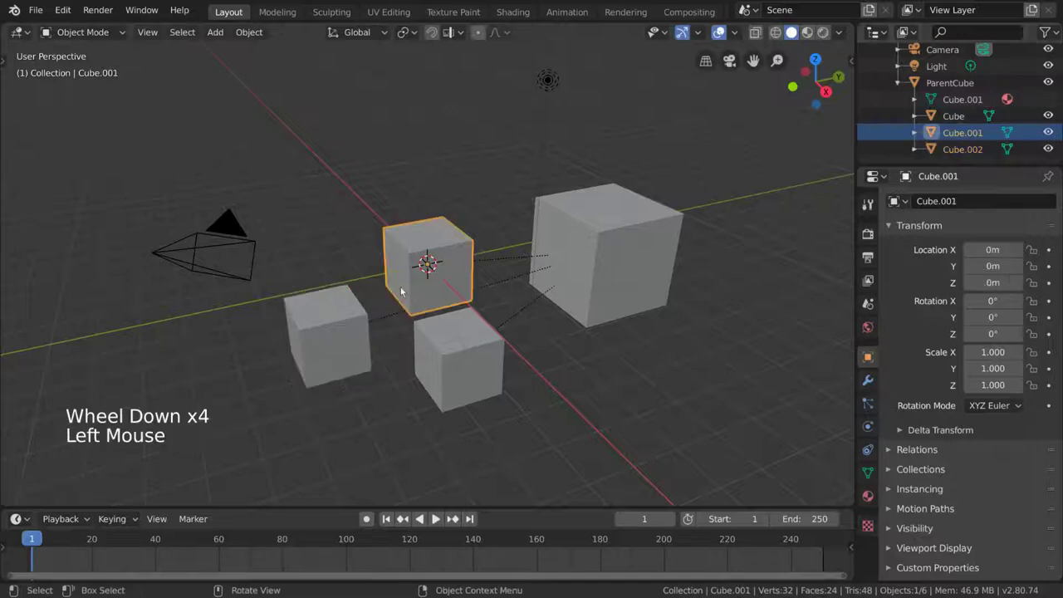
click(638, 250)
key(r)
key(Escape)
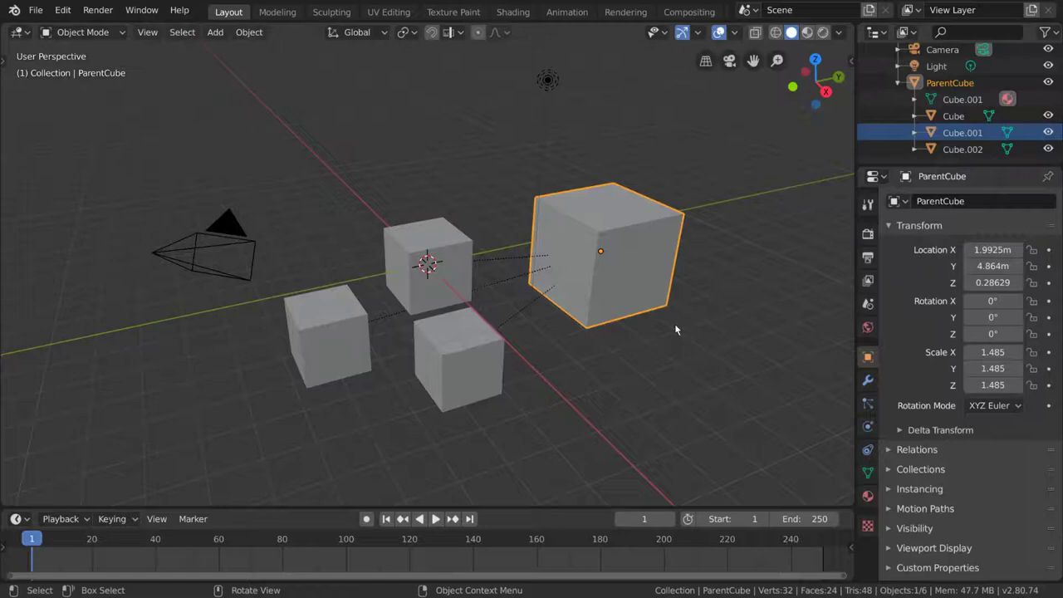
Duplicate ParentCube, place the copy at about X -2.86 m, Y -1.77 m, Z 3.82 m, and rename the original DaddyCube1.
key(shift+d)
click(396, 186)
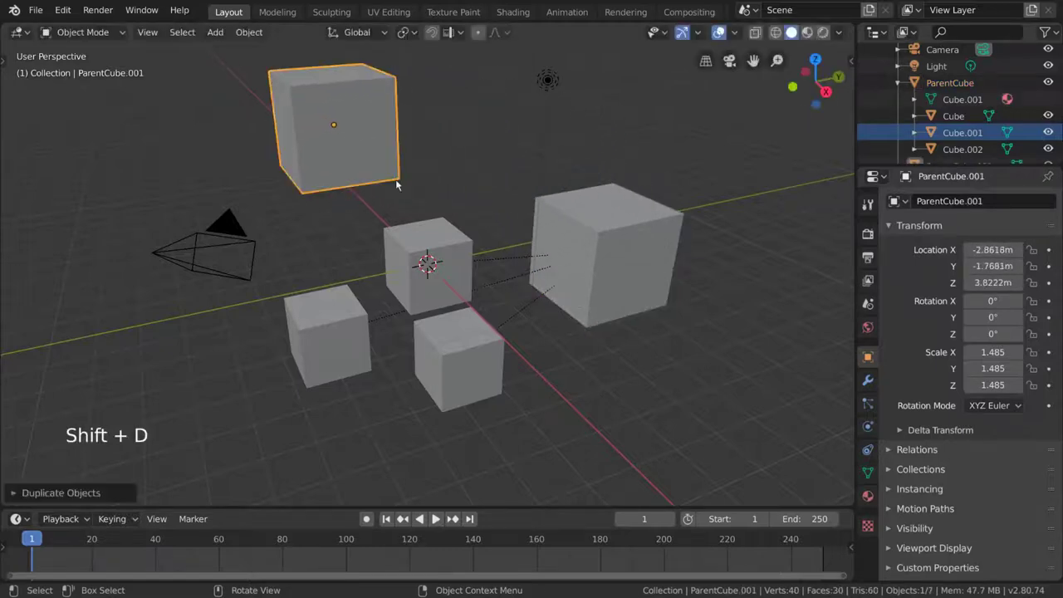
click(628, 252)
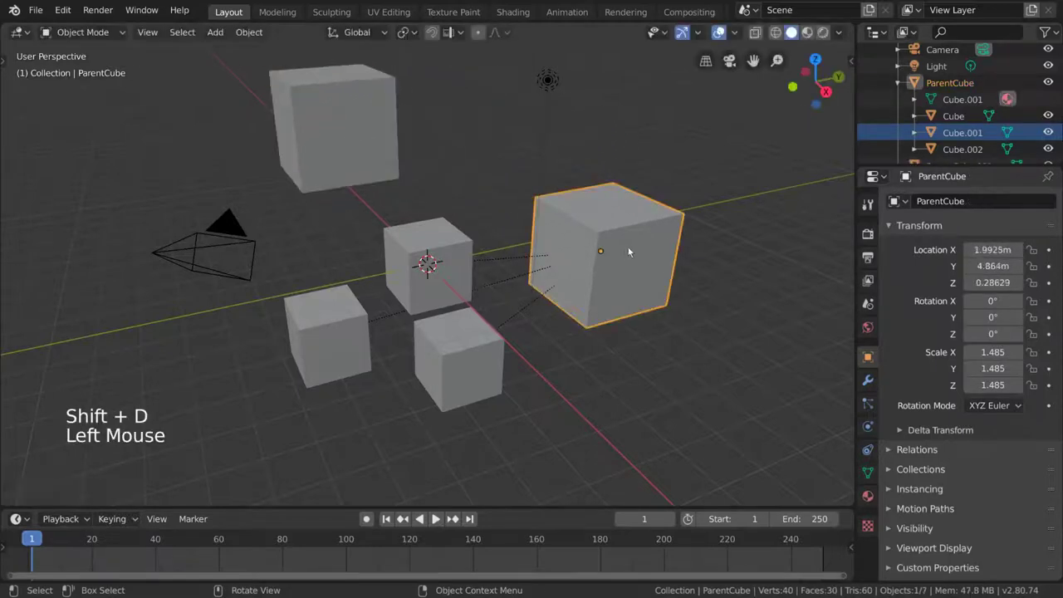
click(974, 208)
text(DaddyCube1)
key(Return)
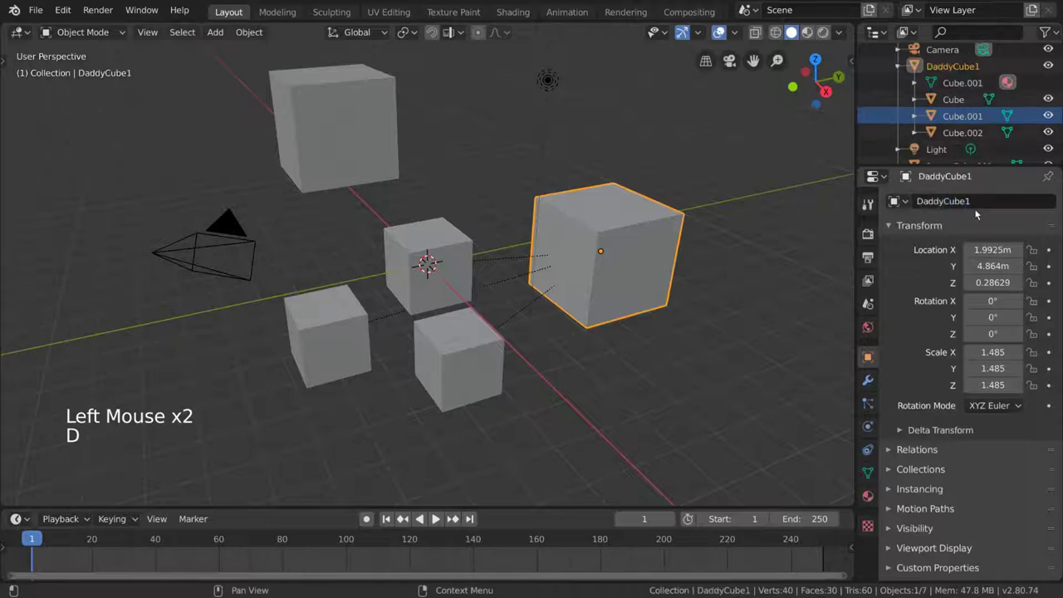
Rename the duplicated large cube DaddyCube2.
click(379, 101)
double_click(955, 206)
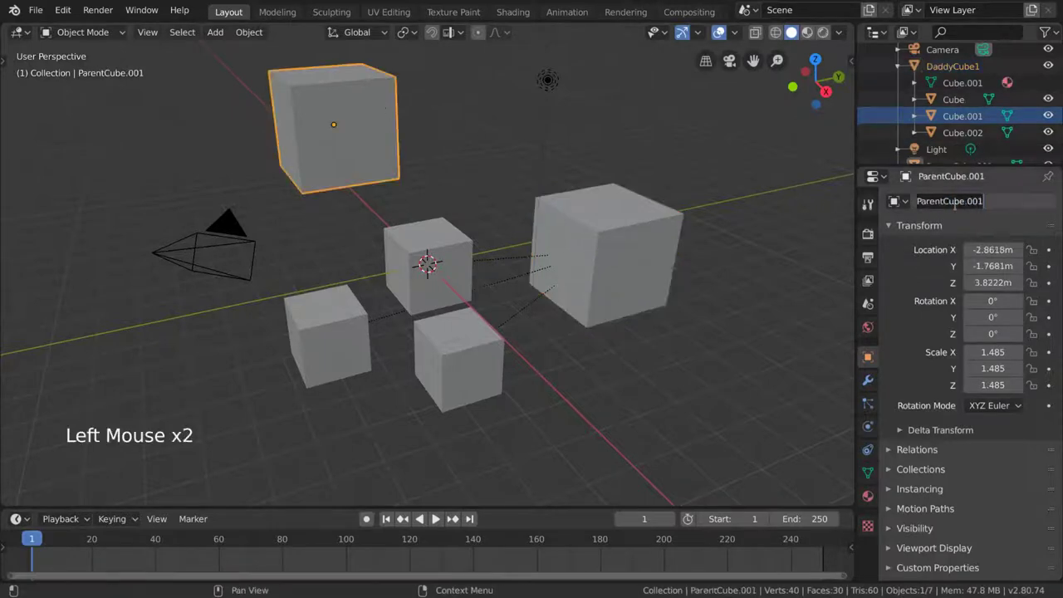
text(DaddyCube2)
key(Return)
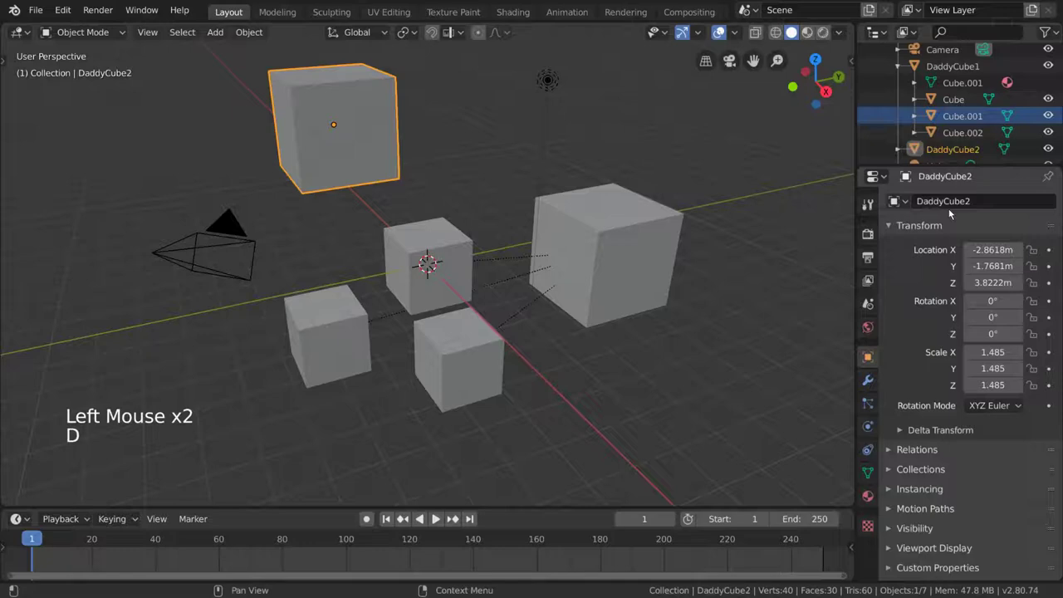
Parent the three small cubes to DaddyCube2 with the Object option, keeping DaddyCube2 as the active object.
click(424, 264)
shift+click(438, 345)
shift+click(351, 340)
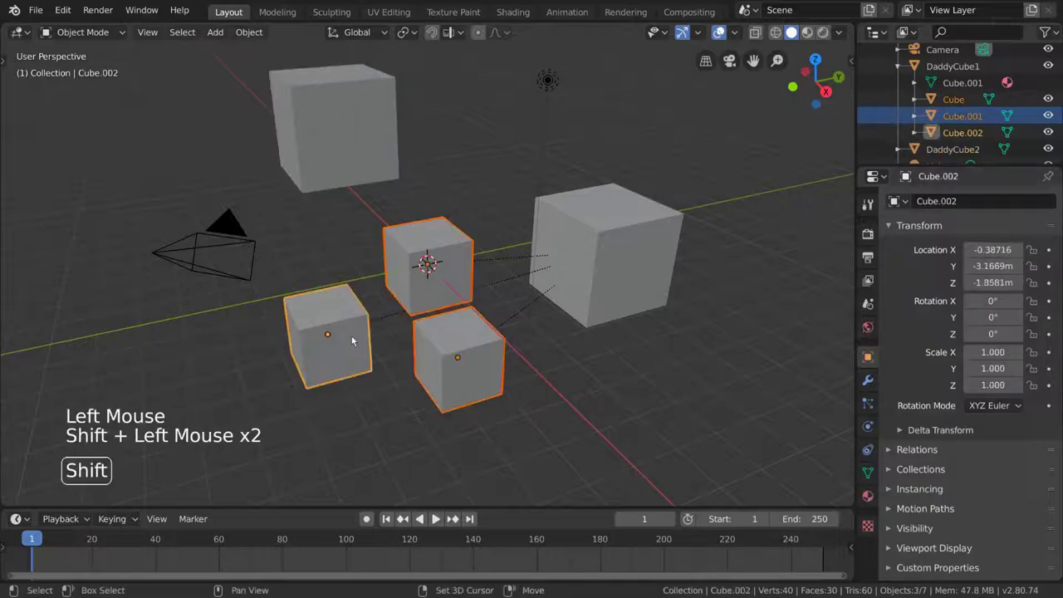
shift+click(359, 154)
right_click(399, 157)
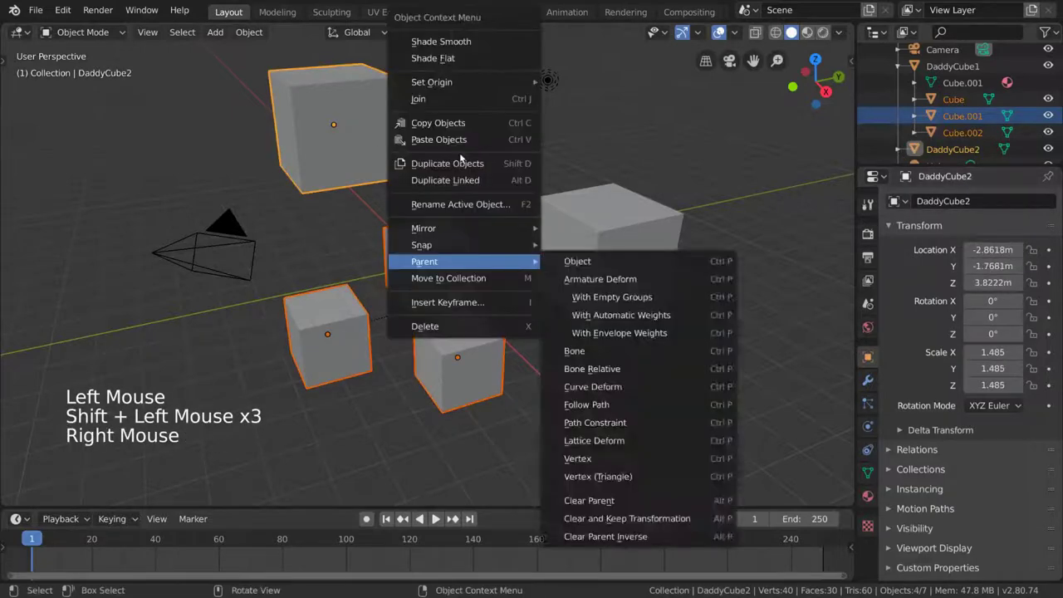
mouse_move(467, 261)
click(600, 263)
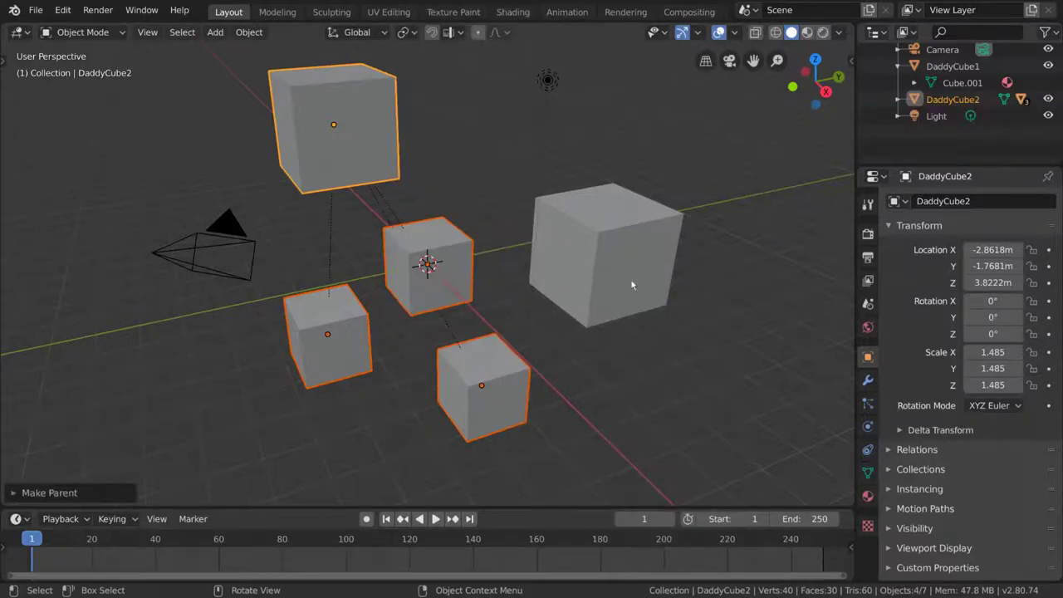
Try moving and rotating DaddyCube1 to test whether the small cubes still follow it.
click(586, 237)
key(g)
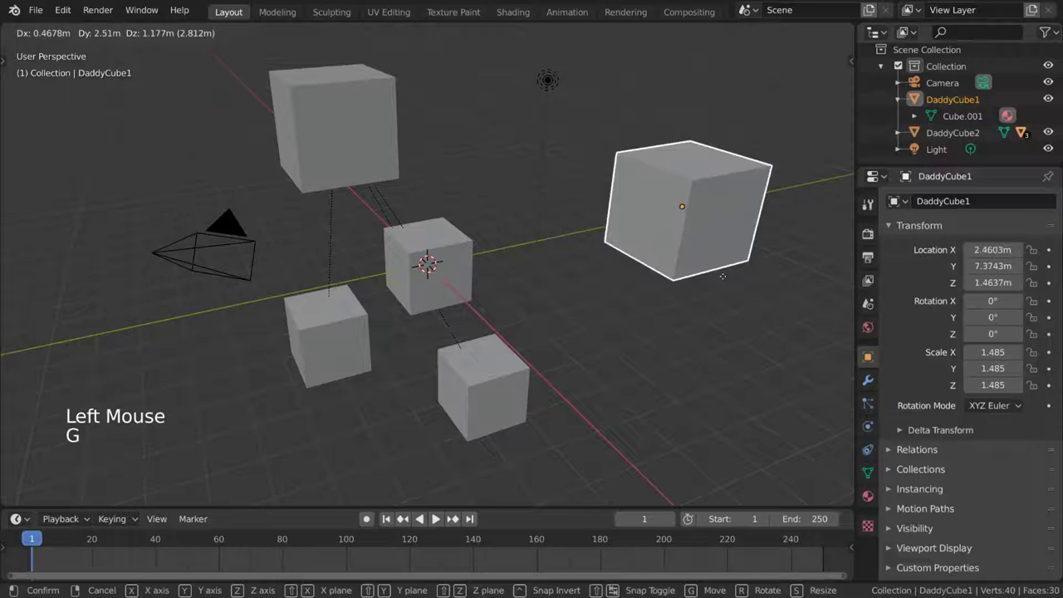
key(r)
key(Escape)
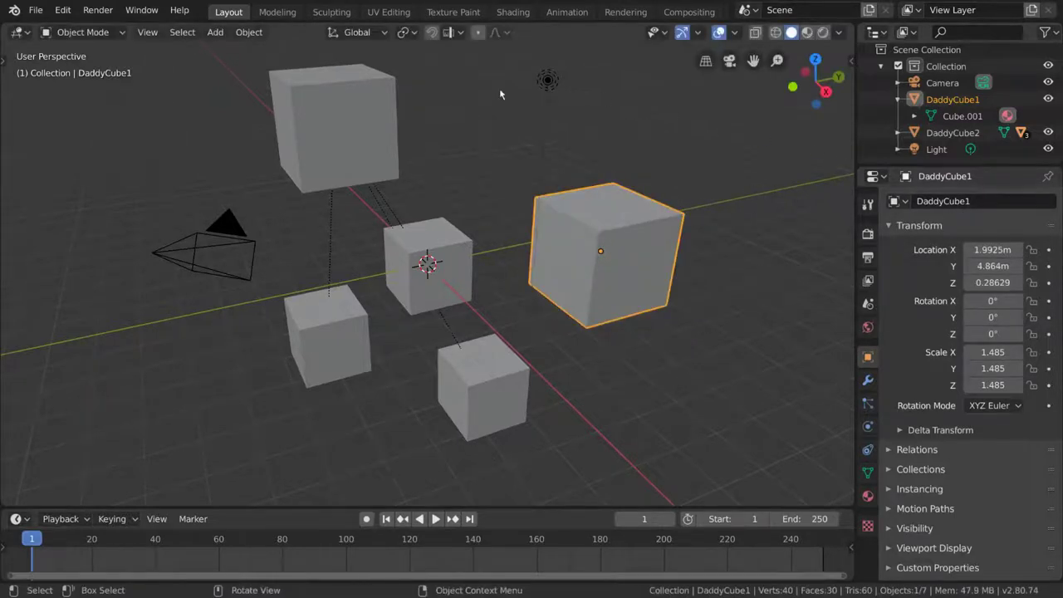
Inspect the child cubes under DaddyCube2 in the outliner, and try rotating, moving and scaling DaddyCube2 to test them.
click(384, 132)
key(r)
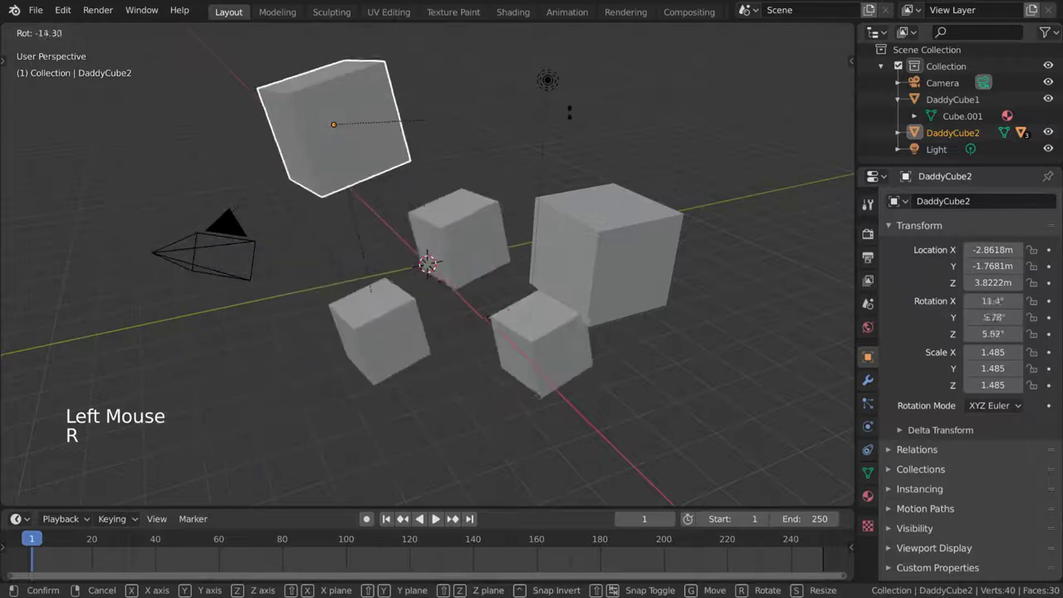
key(Escape)
scroll(897, 135, down, 3)
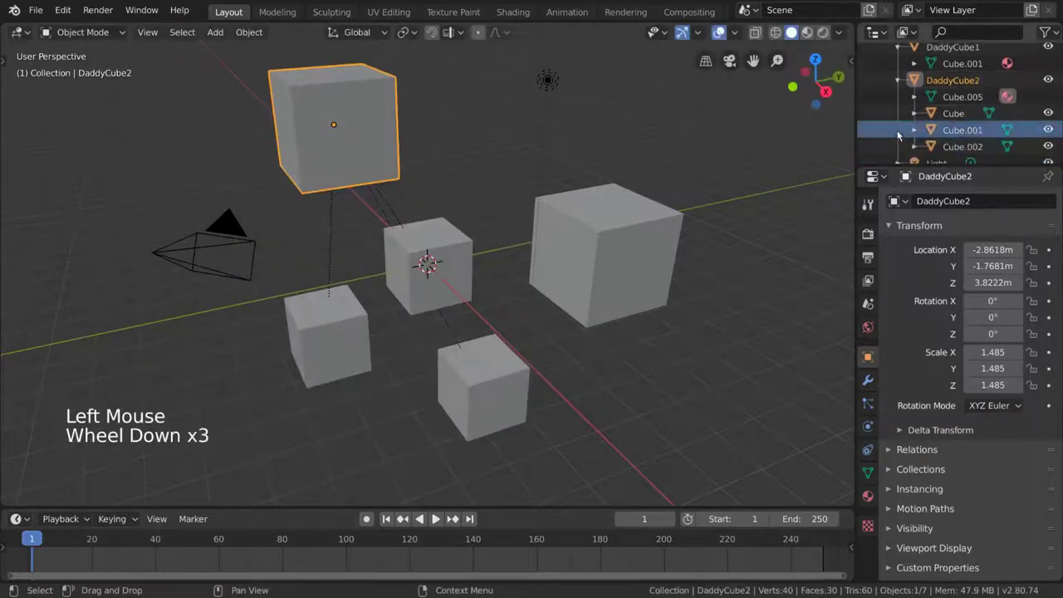
key(r)
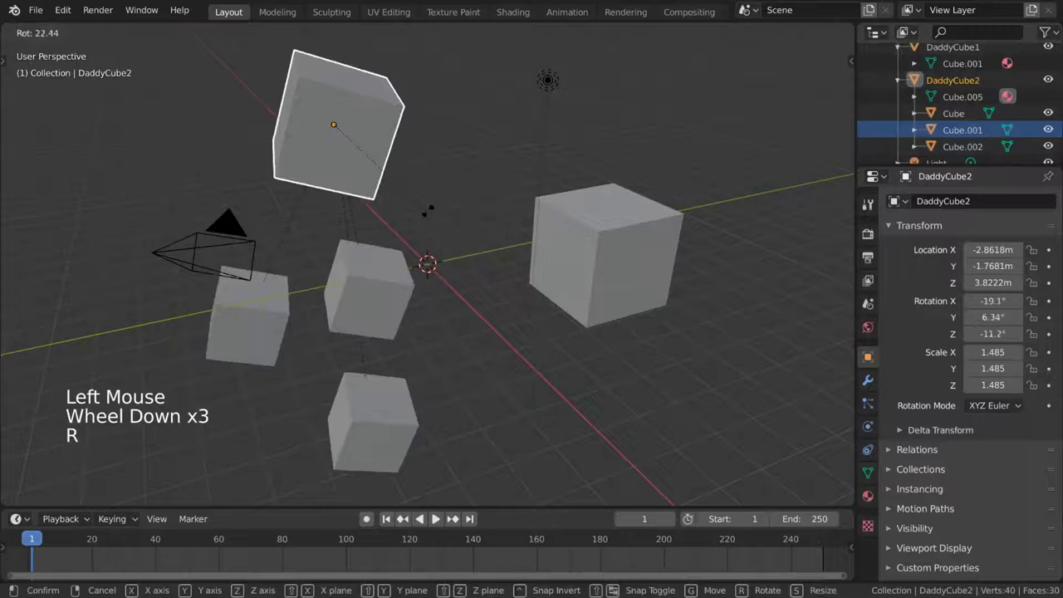
key(g)
key(Escape)
key(s)
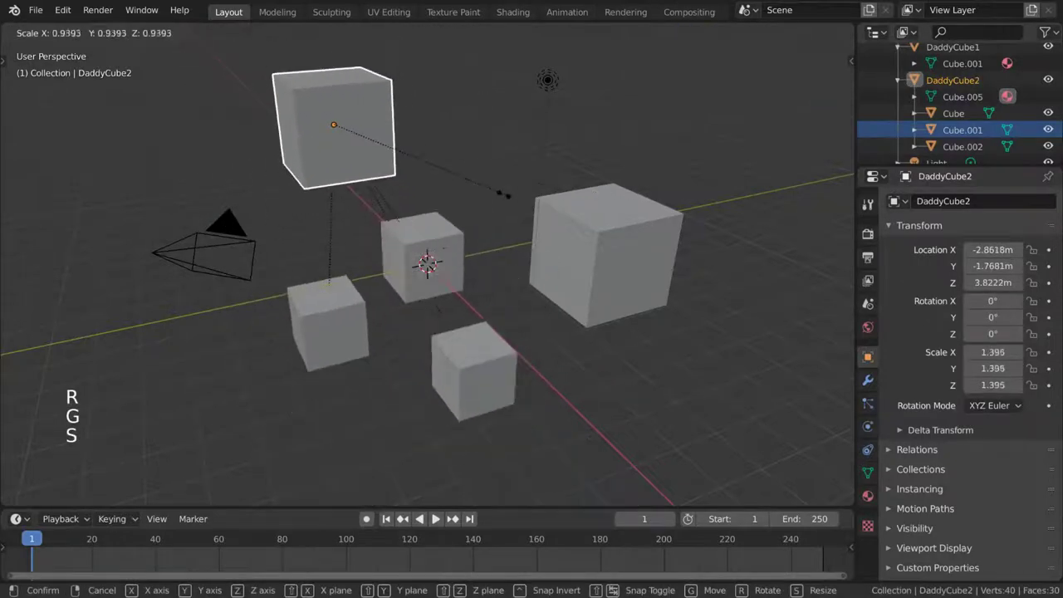
key(Escape)
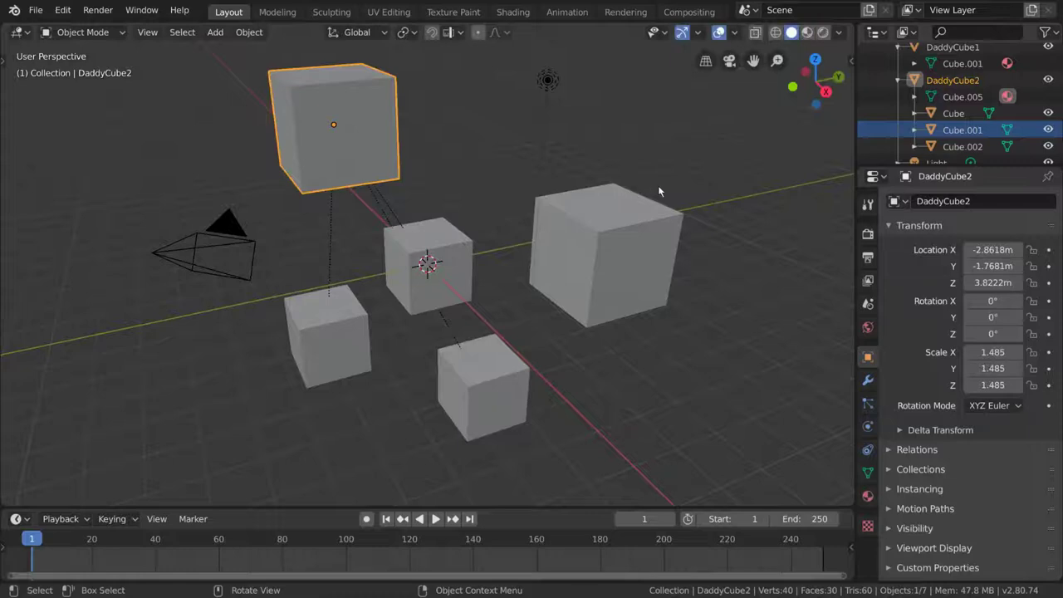
Parent DaddyCube2 to DaddyCube1 with the Object option, keeping DaddyCube1 as the active object.
click(613, 223)
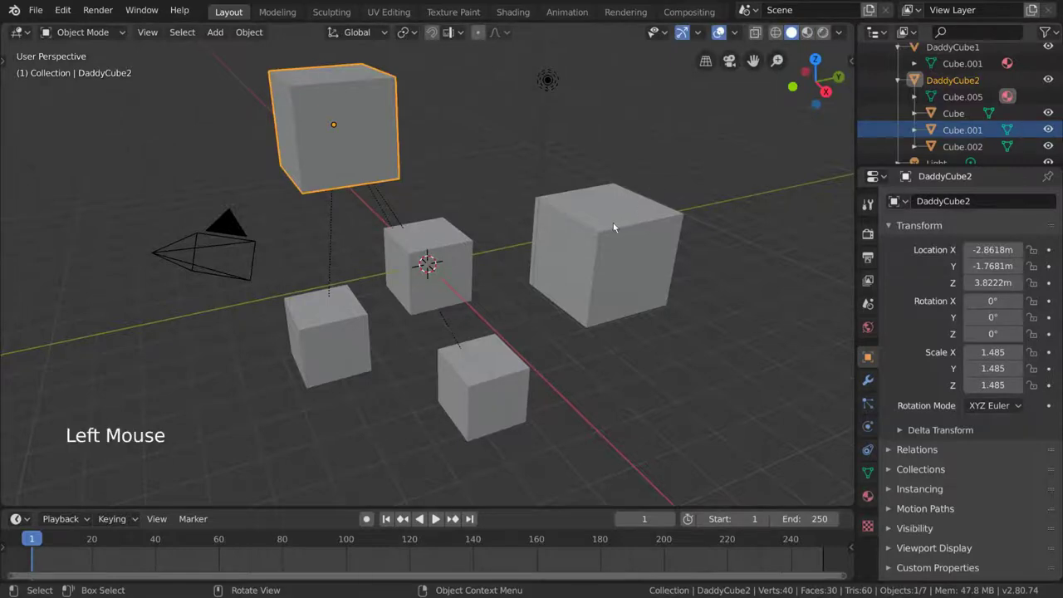
click(380, 145)
shift+click(629, 229)
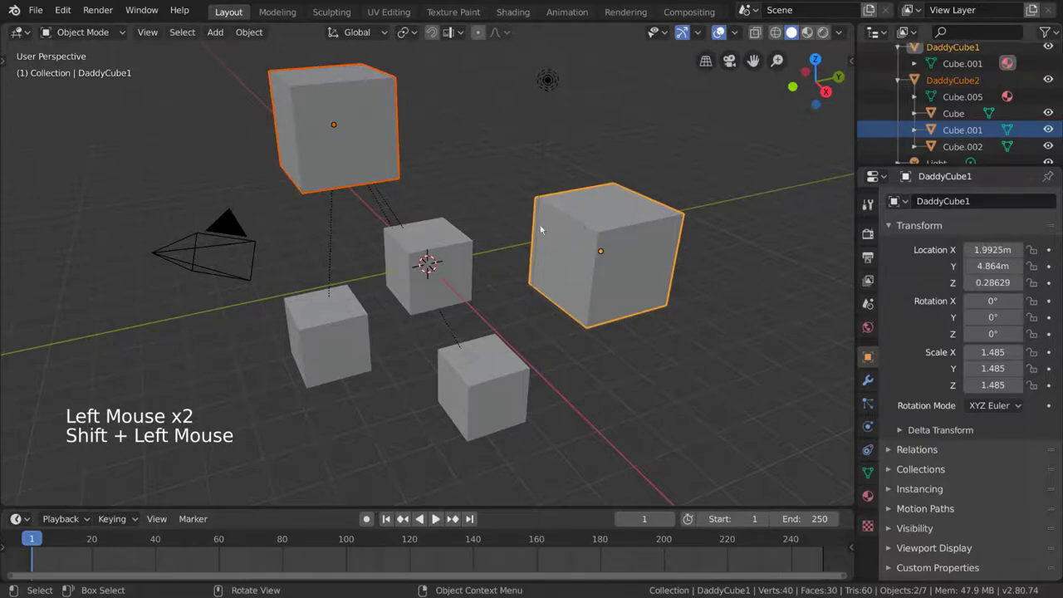
key(ctrl+p)
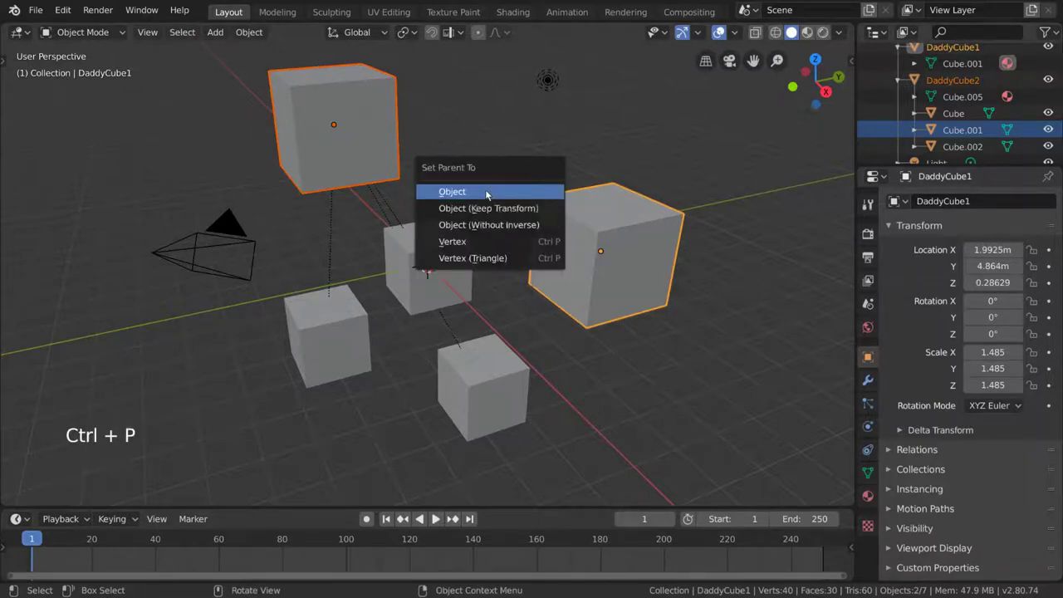
click(486, 191)
Move DaddyCube1 to about X 1.99 m, Y 3.94 m, Z -0.45 m, and try rotating it.
click(585, 232)
key(g)
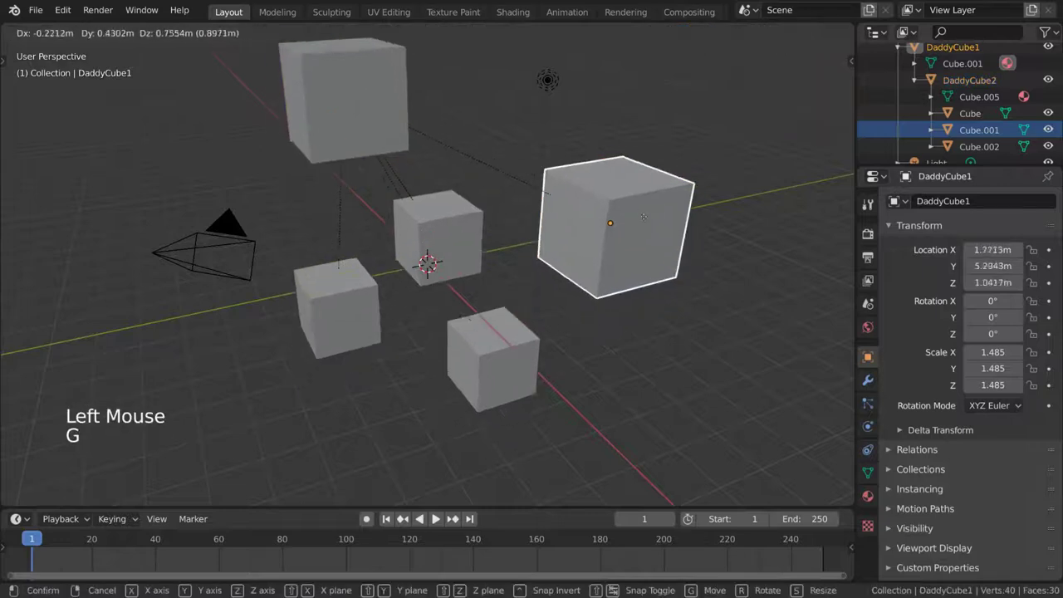
click(593, 284)
key(r)
right_click(696, 215)
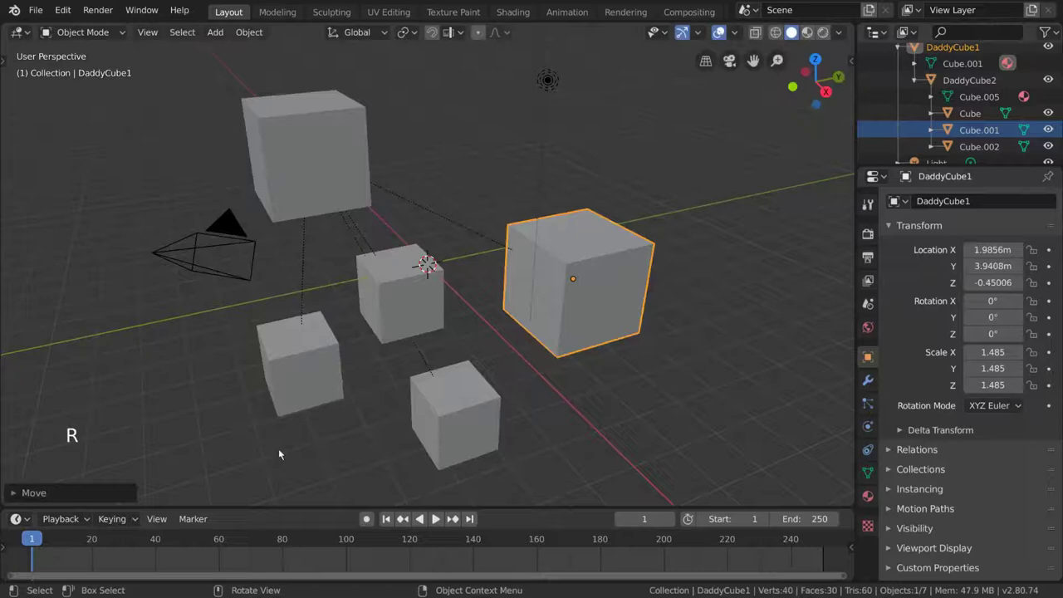
Rotate DaddyCube2 with its child cubes to about X -52.9°, Y -25.5°, Z -30°.
click(307, 158)
key(r)
key(g)
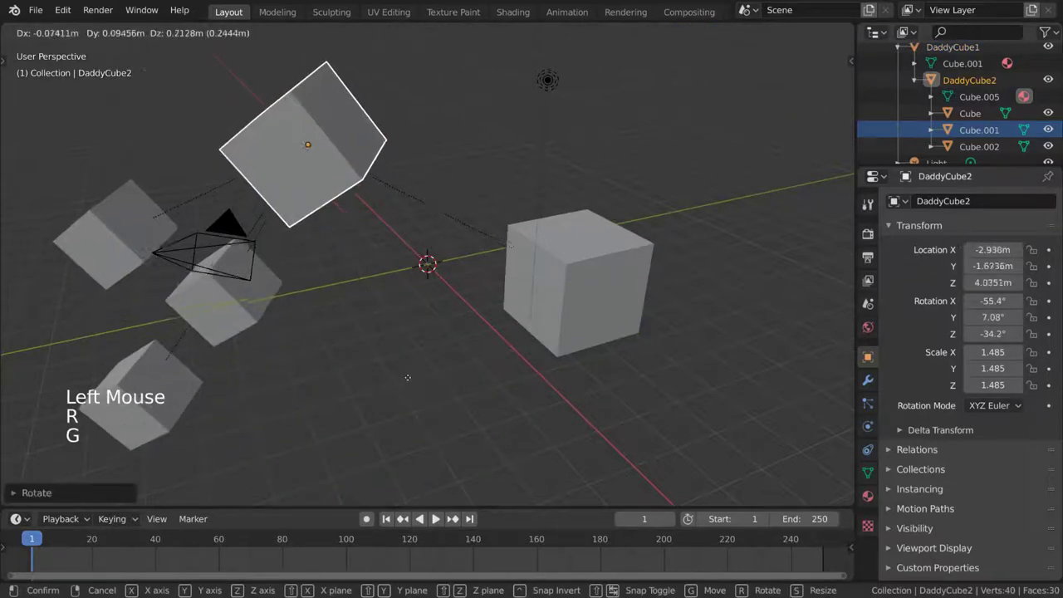
key(r)
click(671, 269)
Rotate DaddyCube1 freely, and move DaddyCube2 to about X -1.08 m, Y 3.82 m, Z 5.08 m.
click(605, 282)
key(r)
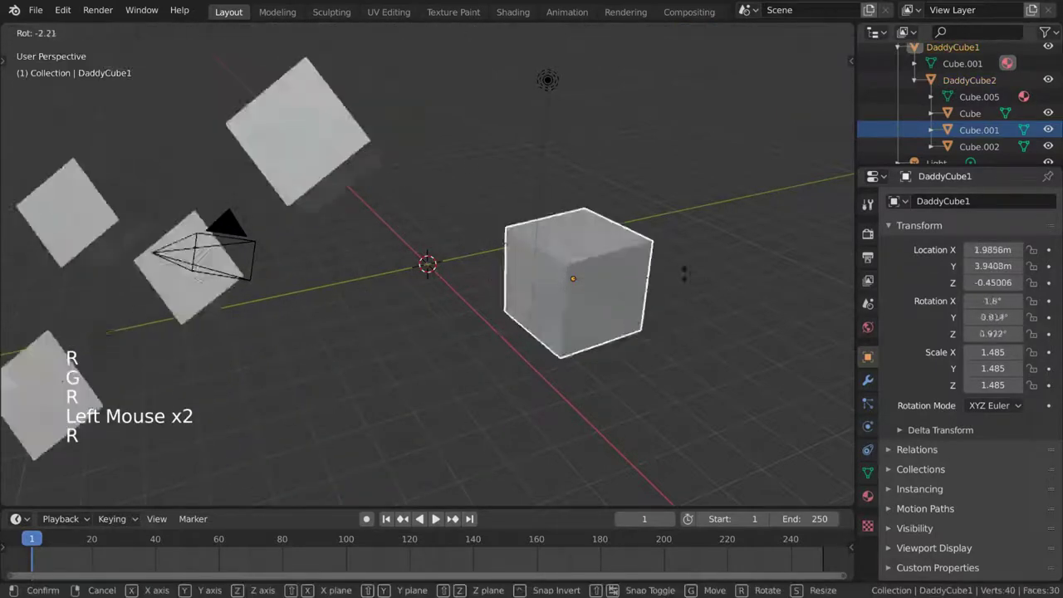
click(480, 266)
click(322, 278)
key(g)
click(489, 137)
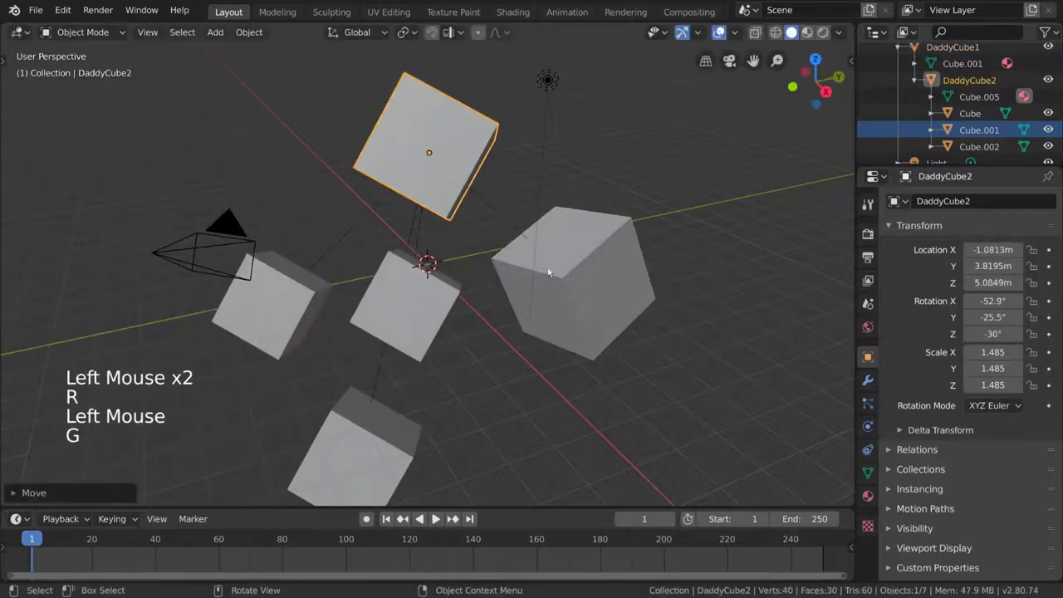
Move DaddyCube1 to about X 1.61 m, Y 4.34 m, Z 0.57 m, and rotate it to about 17.2°, -9.2°, 8.4°.
click(643, 295)
key(g)
click(650, 258)
key(r)
click(601, 286)
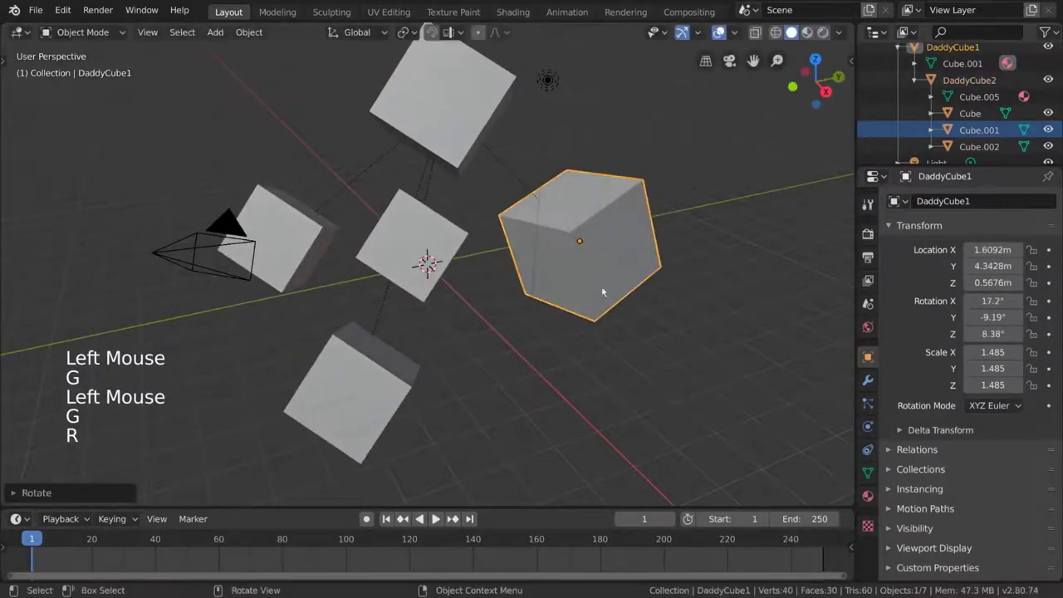
Move the lowest child cube, Cube, independently to about X 2.04 m, Y 2.14 m, Z -2.68 m.
click(416, 253)
click(348, 387)
key(g)
click(414, 403)
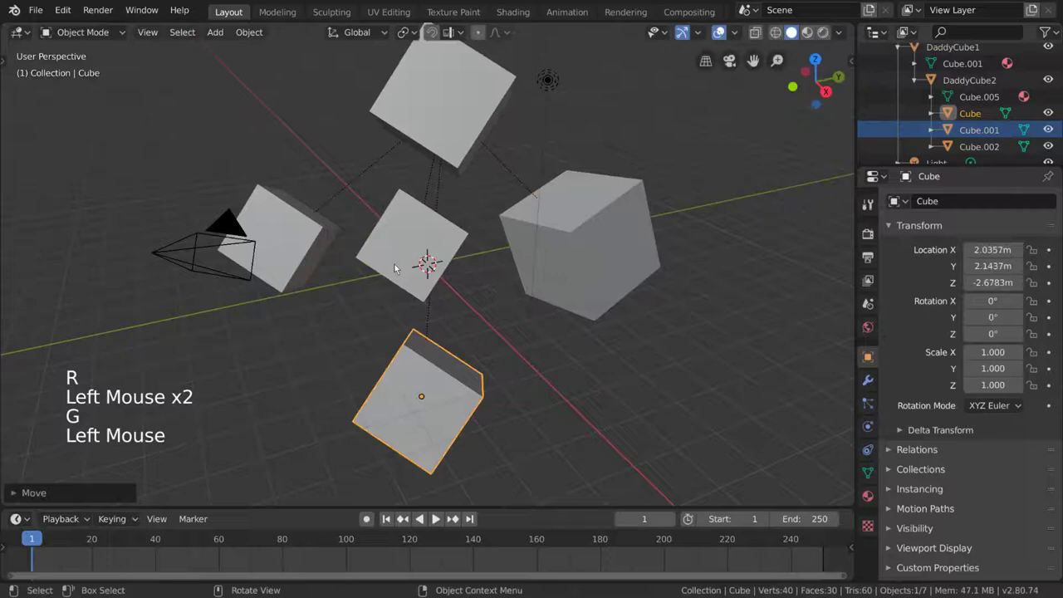
Move the middle child cube, Cube.001, to about X 0.06 m, Y -0.25 m, Z -0.57 m.
click(411, 249)
key(g)
click(382, 278)
key(g)
click(299, 222)
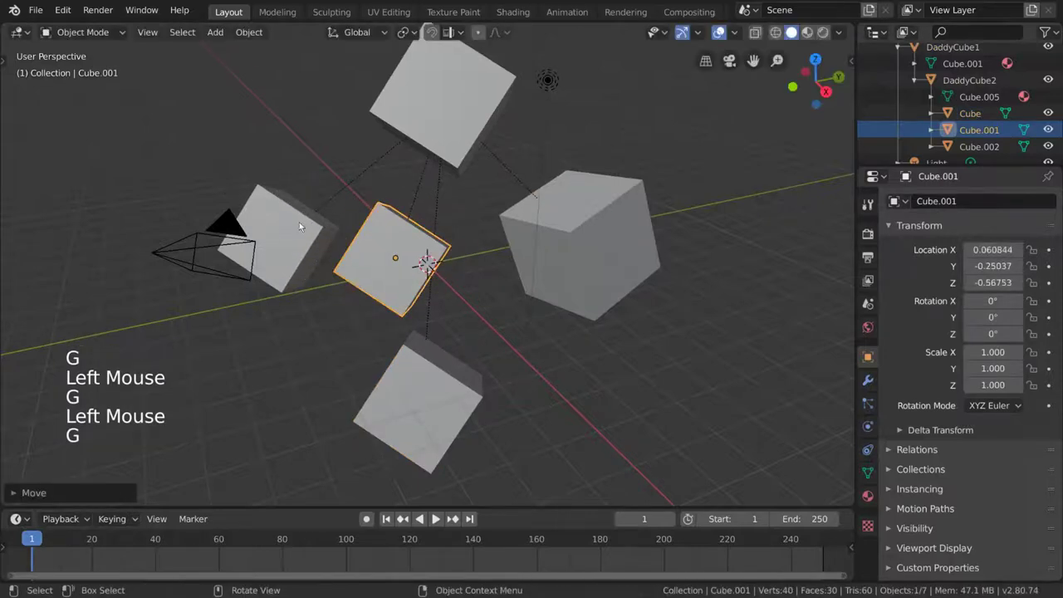
Move the child cube nearest the camera, Cube.002, to about X -0.30 m, Y -5.22 m, Z -1.89 m.
click(299, 221)
key(g)
click(238, 166)
Reposition the lowest child cube, Cube, at about X 1.59 m, Y 3.14 m, Z -2.36 m.
middle_drag(440, 286, 608, 263)
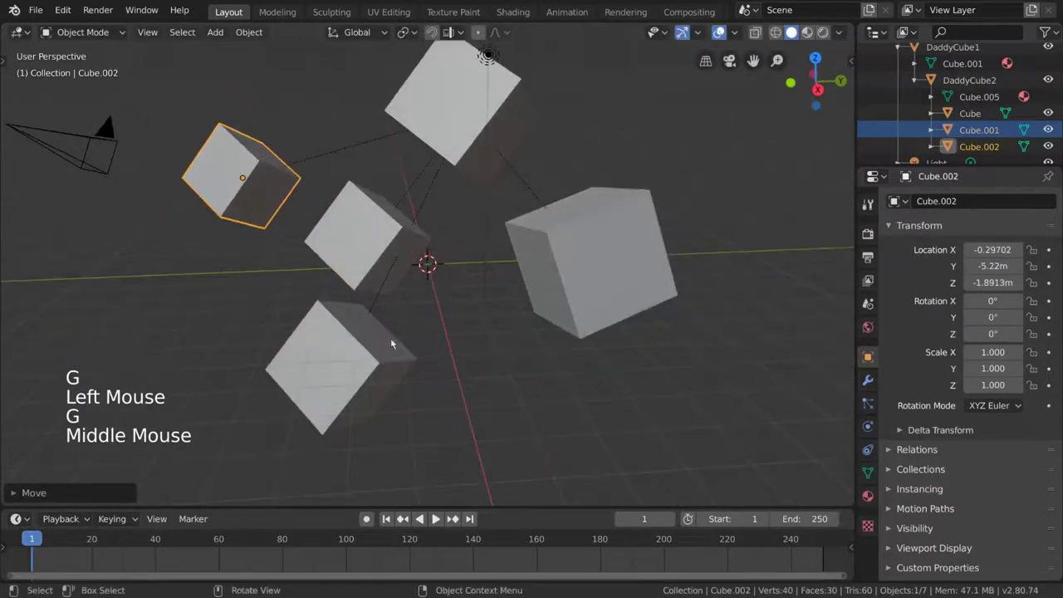
click(390, 343)
key(g)
click(438, 364)
Try to parent DaddyCube1 to its own descendant Cube with the Object option, and check the hierarchy in the outliner.
click(602, 259)
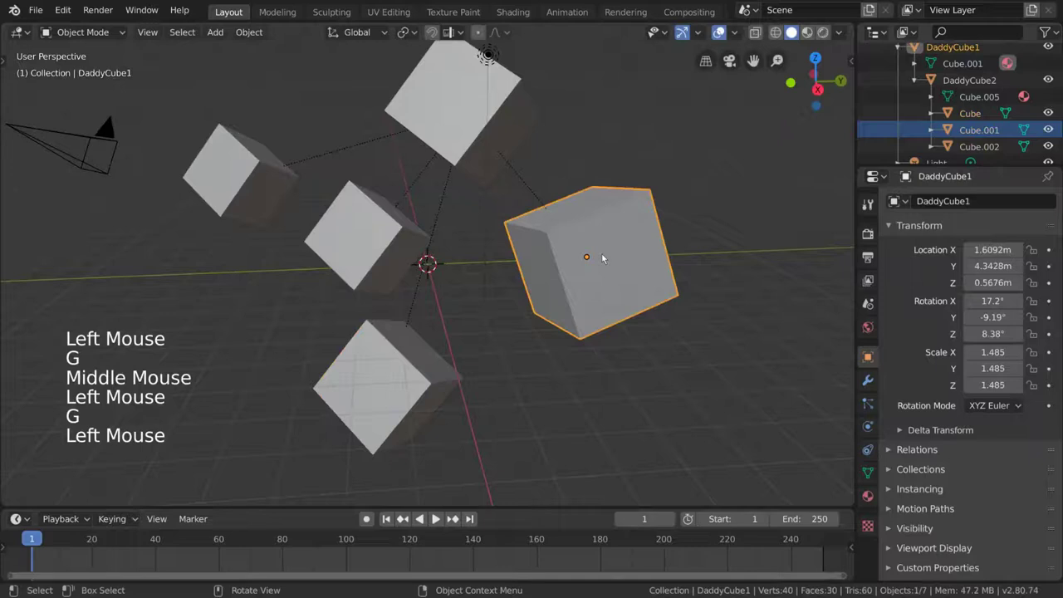
shift+click(390, 387)
right_click(565, 290)
mouse_move(569, 292)
click(665, 290)
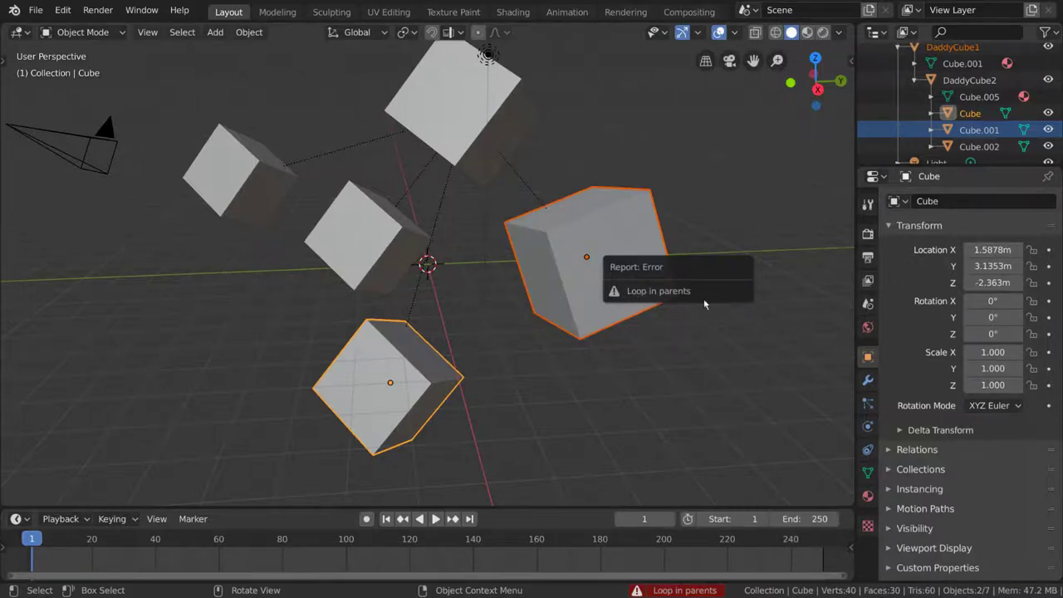
scroll(955, 108, up, 1)
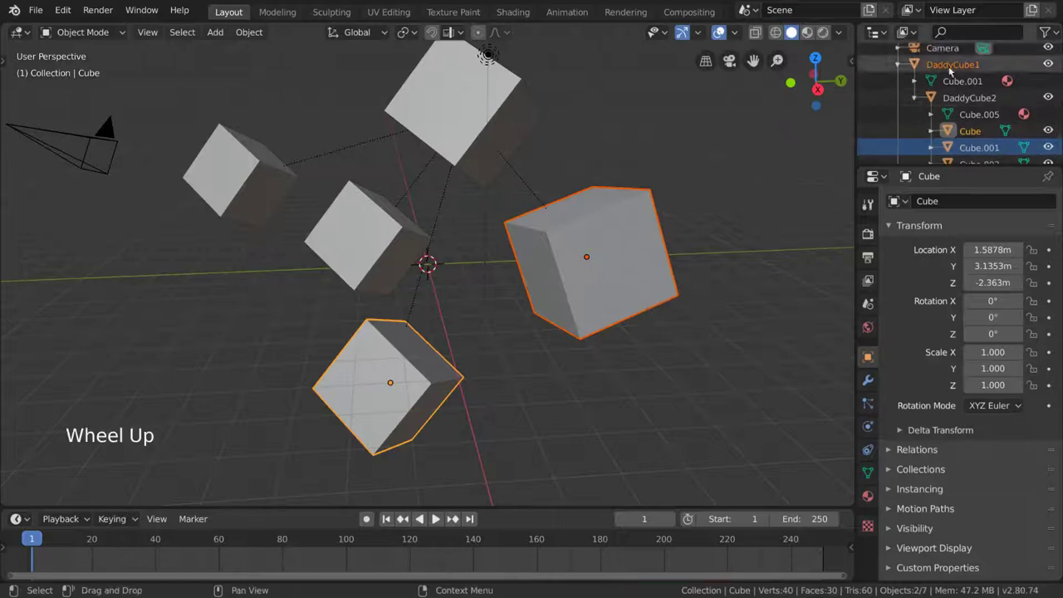
scroll(955, 108, down, 2)
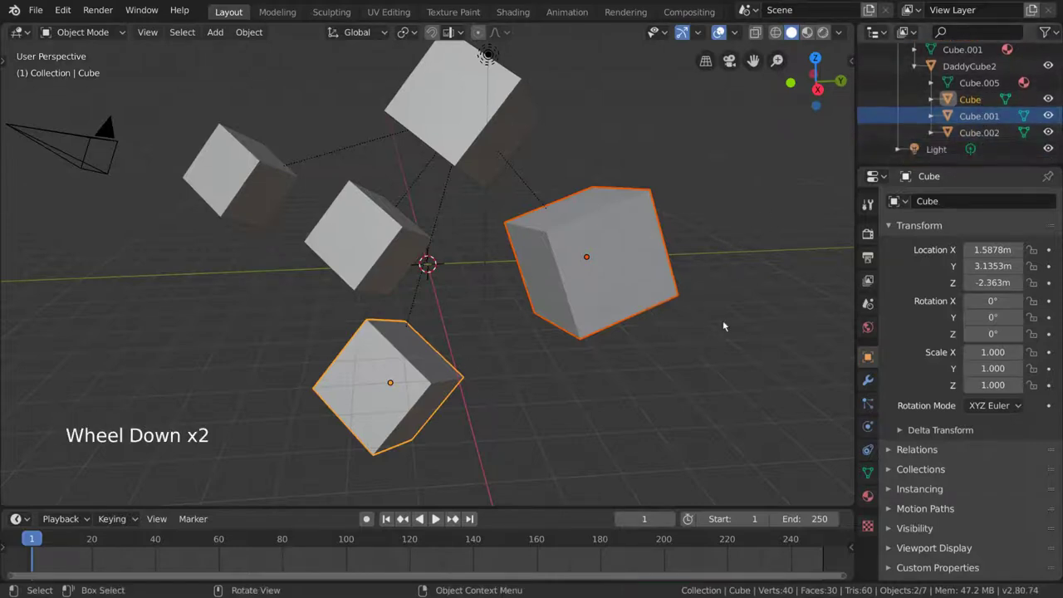
scroll(723, 300, down, 1)
shift+middle_drag(709, 303, 677, 316)
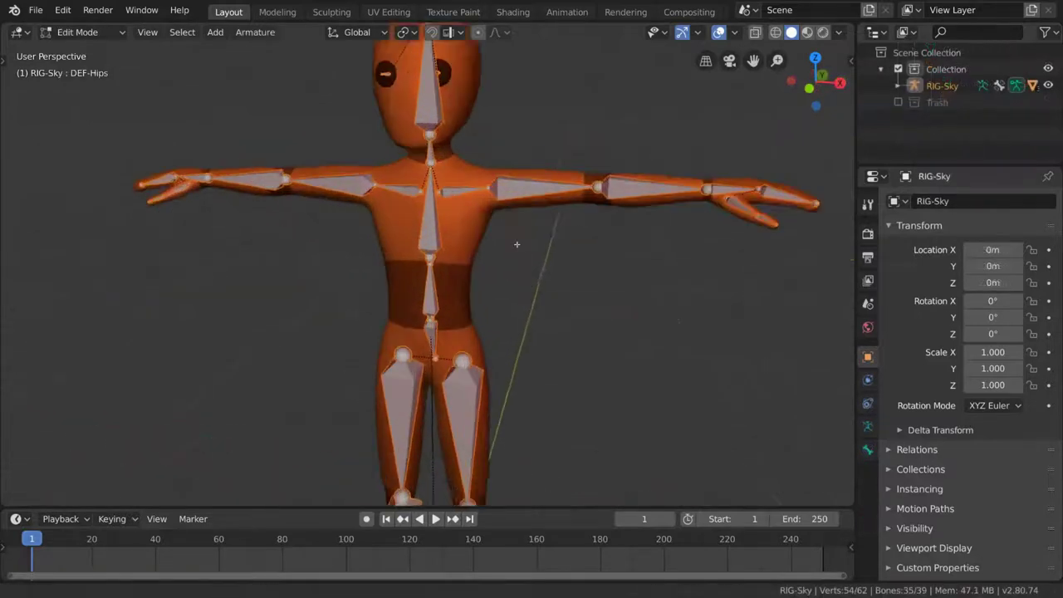
Switch the RIG-Sky armature to Pose Mode, bend the left forearm downward at the elbow and lower the left upper arm.
key(g)
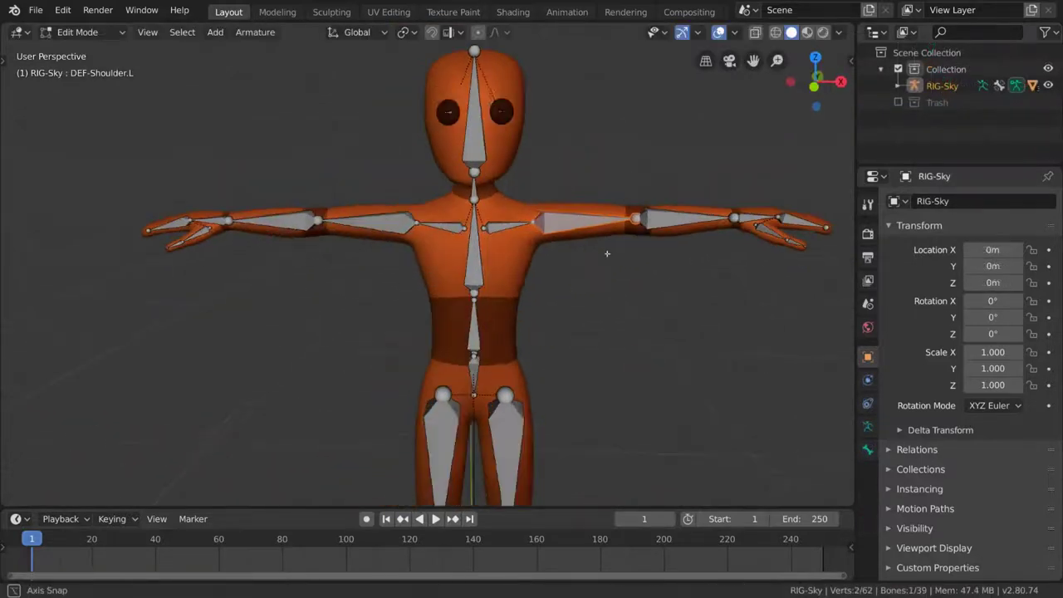
key(ctrl+Tab)
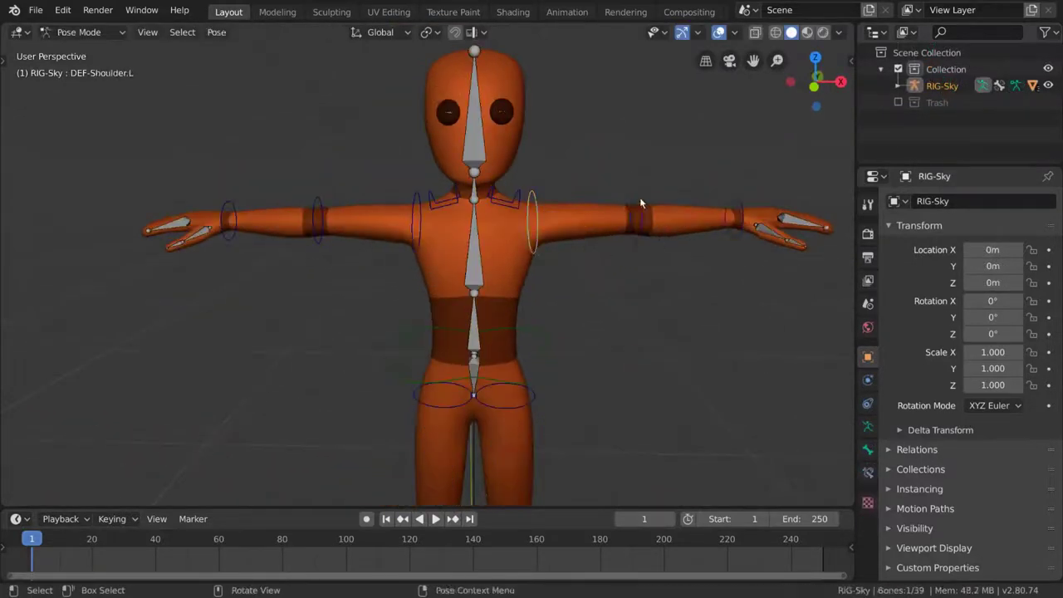
click(640, 197)
key(r)
click(539, 194)
click(536, 212)
key(r)
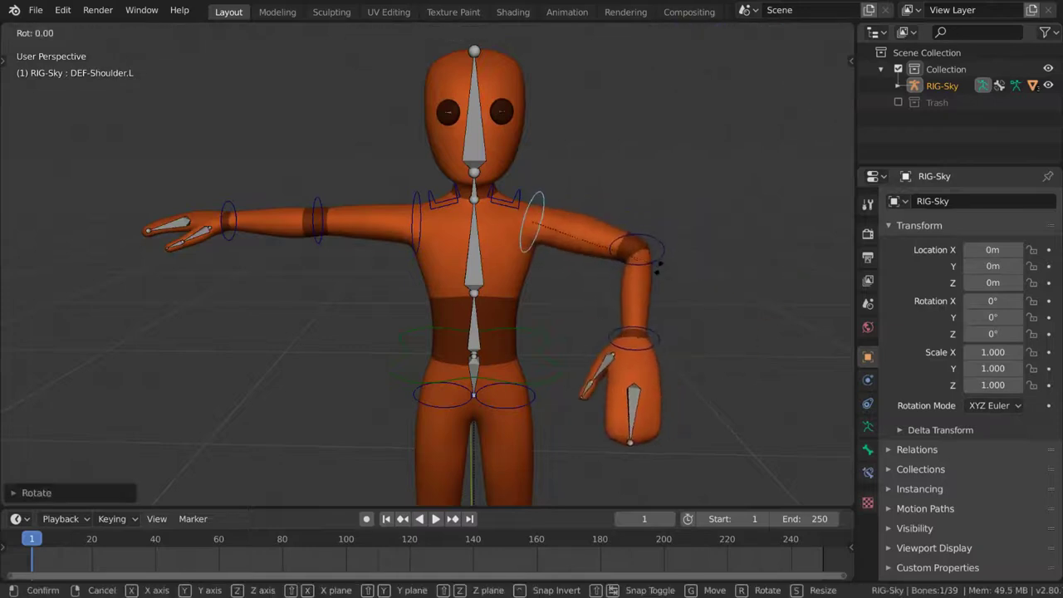
click(631, 341)
Rotate the head bone freely and scale it up to about 1.2.
middle_drag(631, 340, 428, 236)
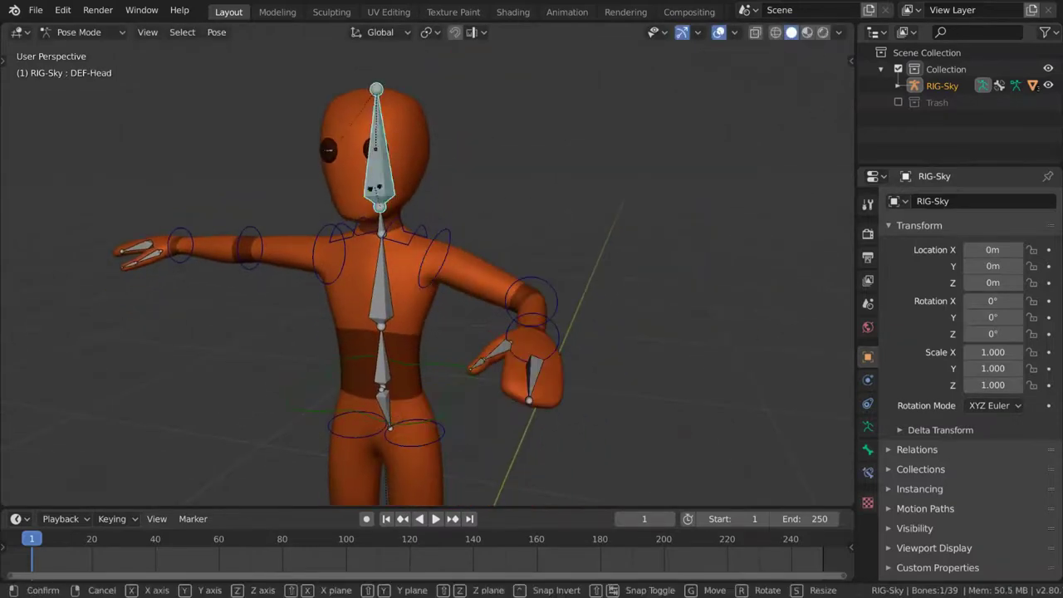
key(Return)
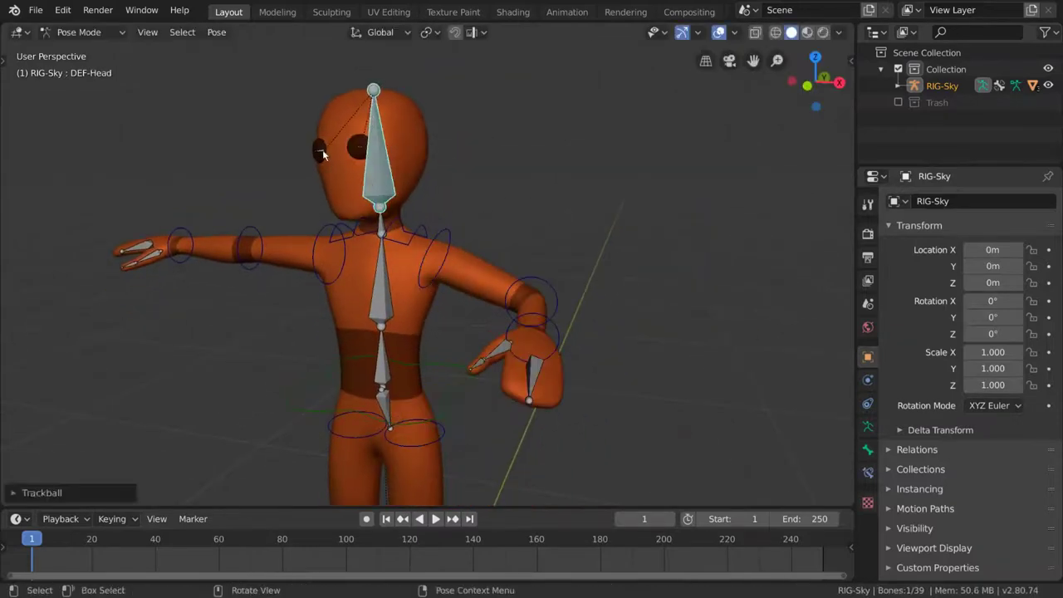
click(320, 151)
key(g)
key(s)
click(473, 272)
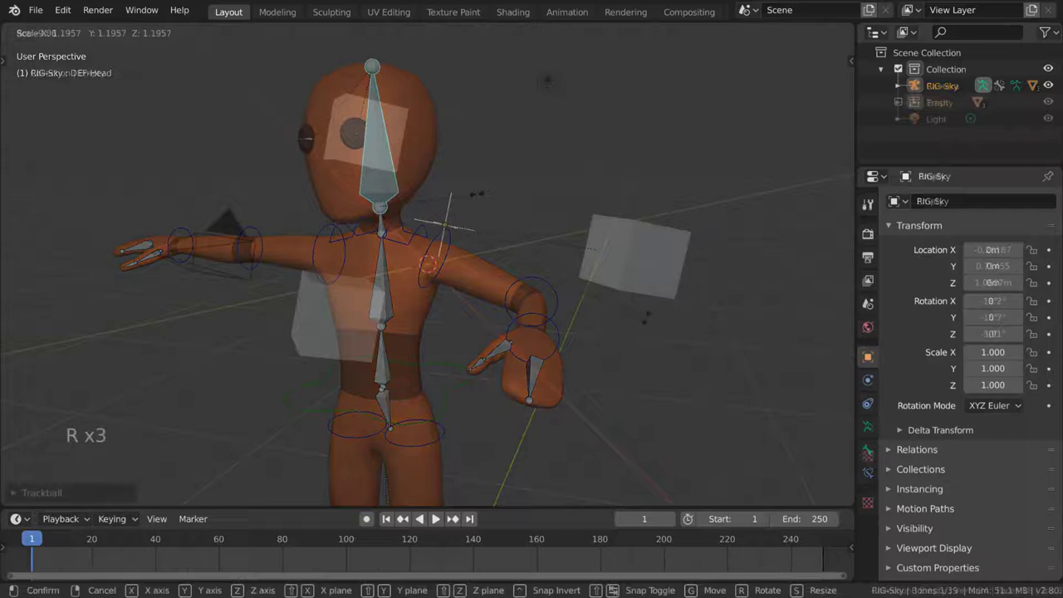
Scale the parent Empty to about 1.293 and rotate it to about X -333°, Y -22.2°, Z 16.3°.
key(r)
click(648, 297)
key(s)
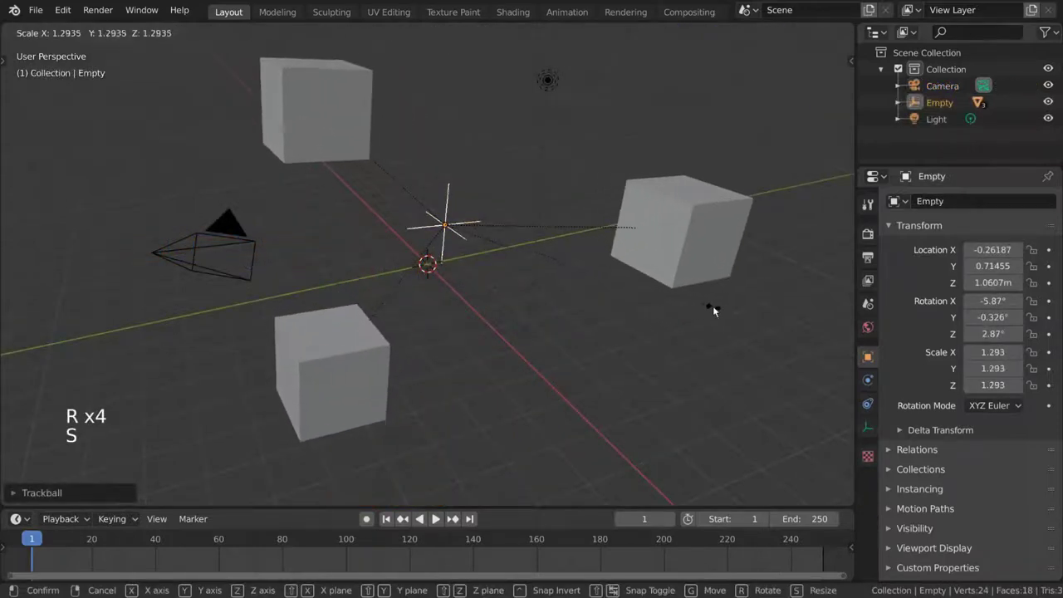
click(712, 306)
key(r)
click(572, 173)
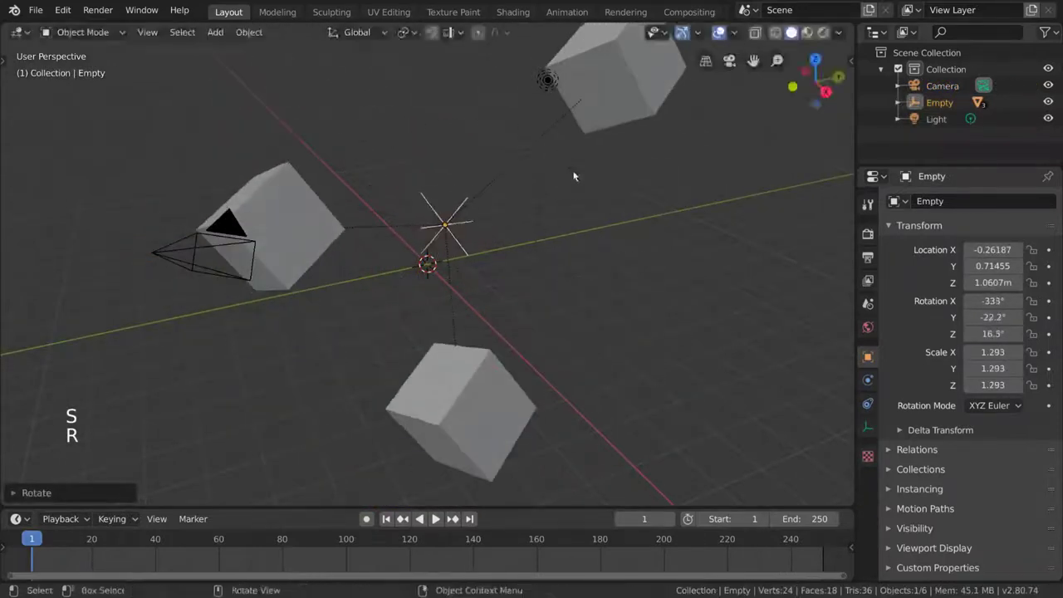
Freely rotate the Empty, scale it to about 1.014, and move it to about X 0.88 m, Y 1.25 m, Z -0.59 m.
key(r)
key(r)
click(576, 171)
key(s)
click(563, 216)
key(g)
key(g)
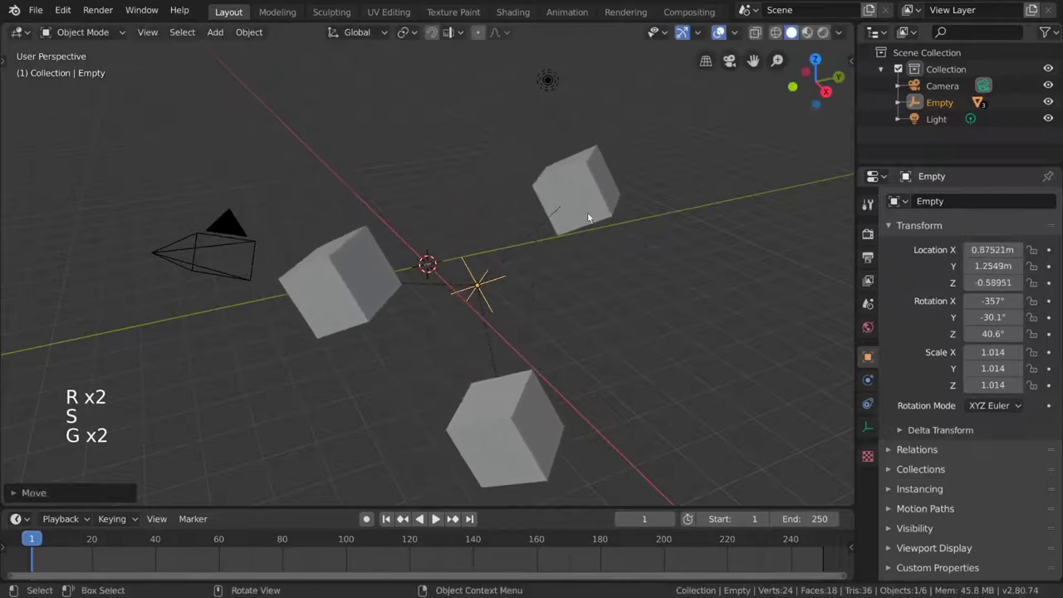
Move the child cube farthest from the camera slightly closer to the Empty, and reselect the Empty.
click(586, 209)
key(g)
click(503, 280)
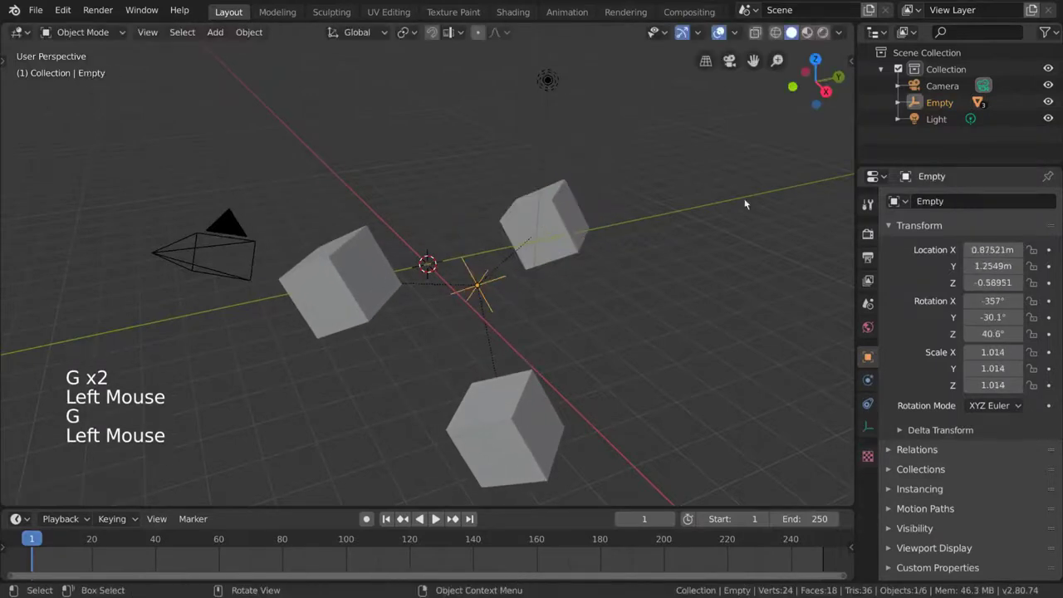
Expand the Empty's children in the outliner and inspect the parent settings under Relations.
click(896, 105)
scroll(896, 104, down, 2)
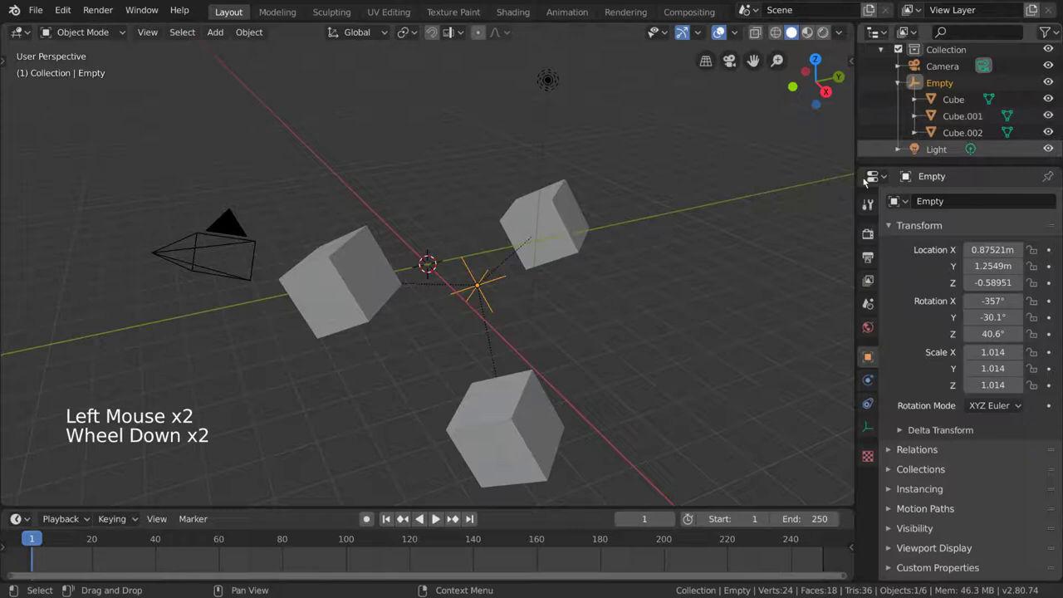
click(541, 221)
click(914, 451)
scroll(974, 441, down, 2)
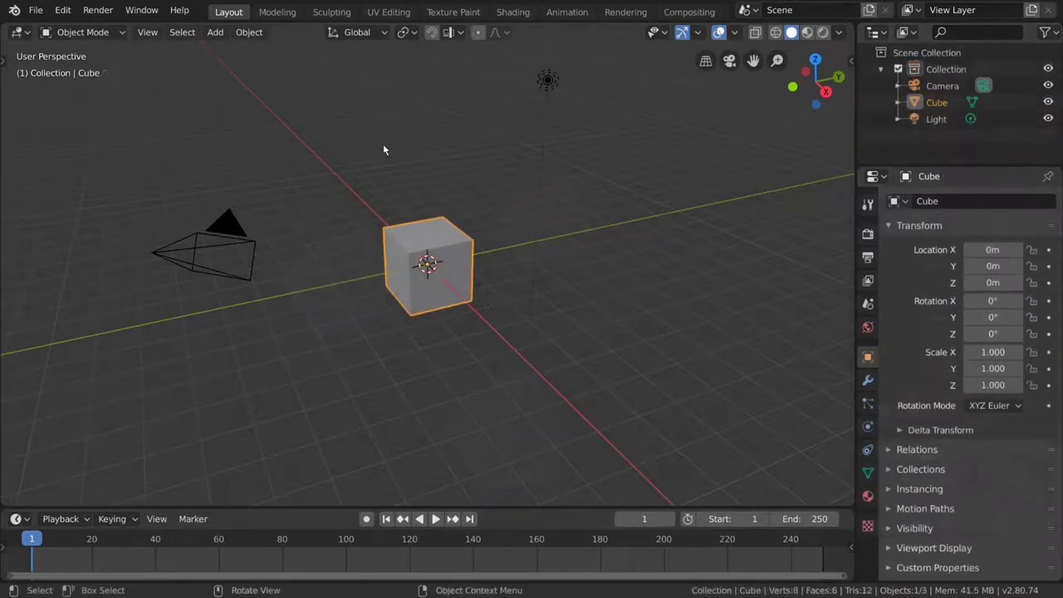
Add a Plain Axes empty and move it to about X 0.14 m, Y 2.32 m, Z 1.62 m.
click(215, 32)
mouse_move(249, 199)
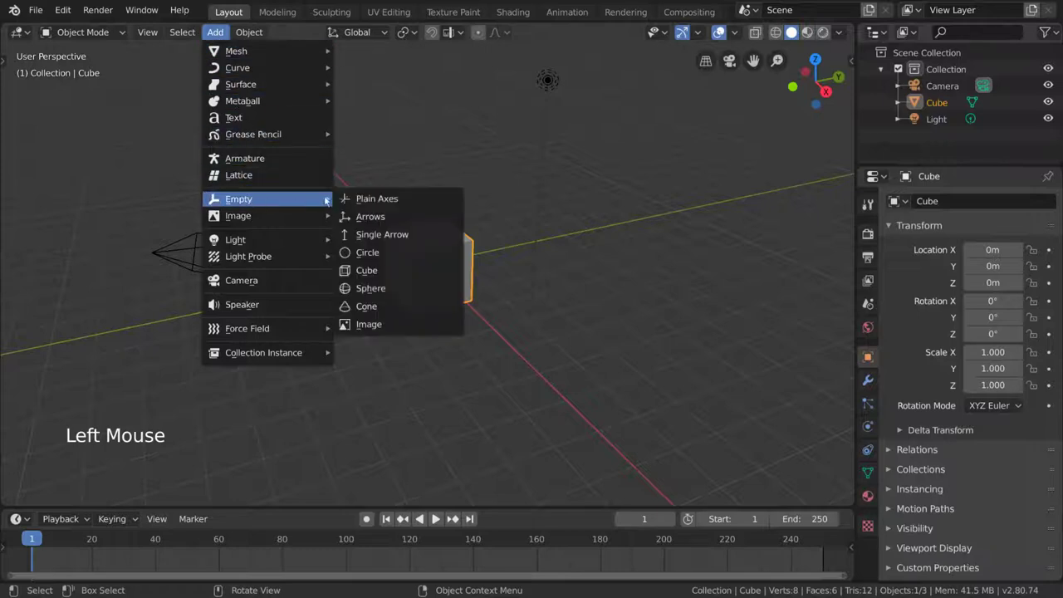
click(385, 200)
key(g)
click(537, 179)
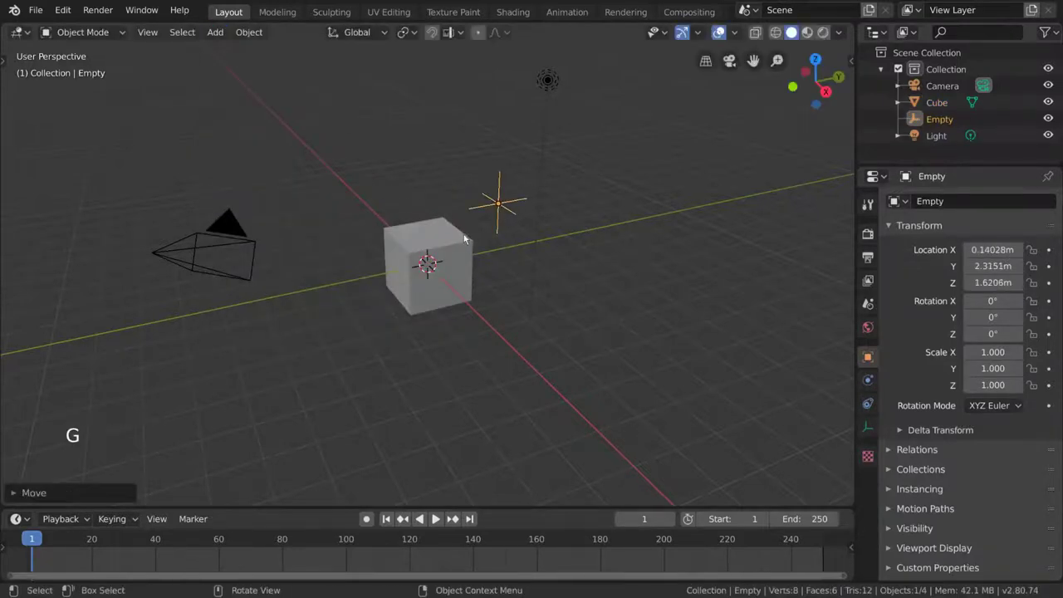
Move the default cube away from the world origin, below the green Y axis line and toward the camera.
click(459, 238)
key(g)
click(400, 317)
Parent the cube to the Empty, and rotate the Empty to swing the cube around it.
shift+click(495, 203)
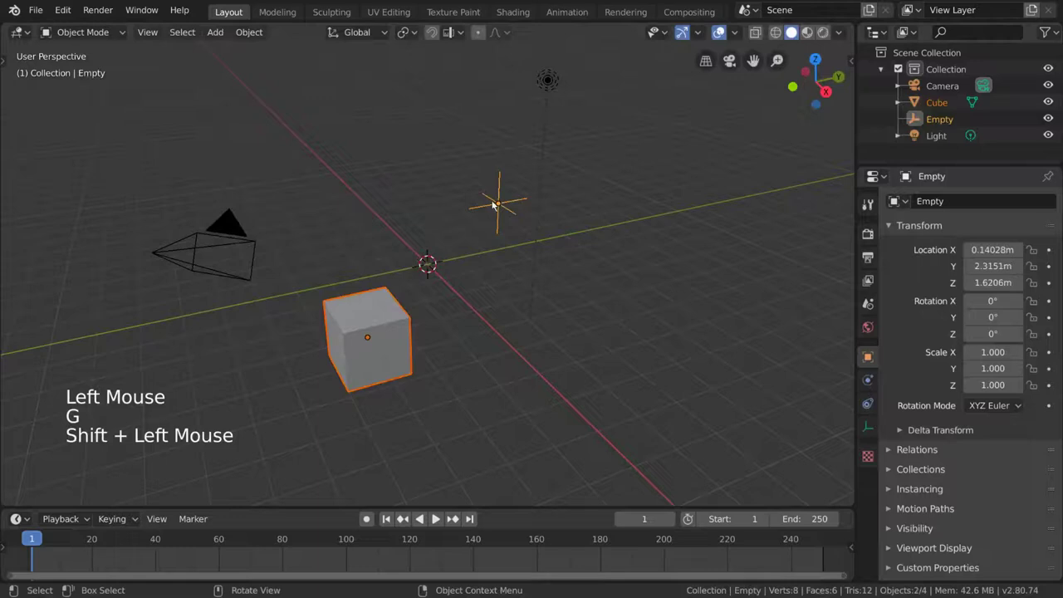
key(ctrl+p)
click(493, 204)
click(493, 205)
key(r)
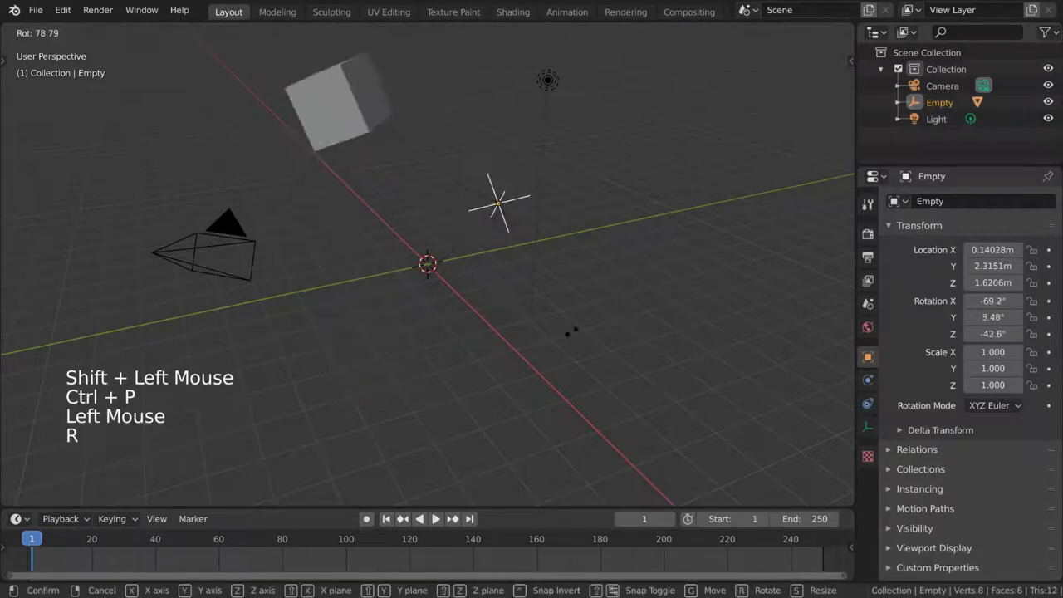
click(592, 363)
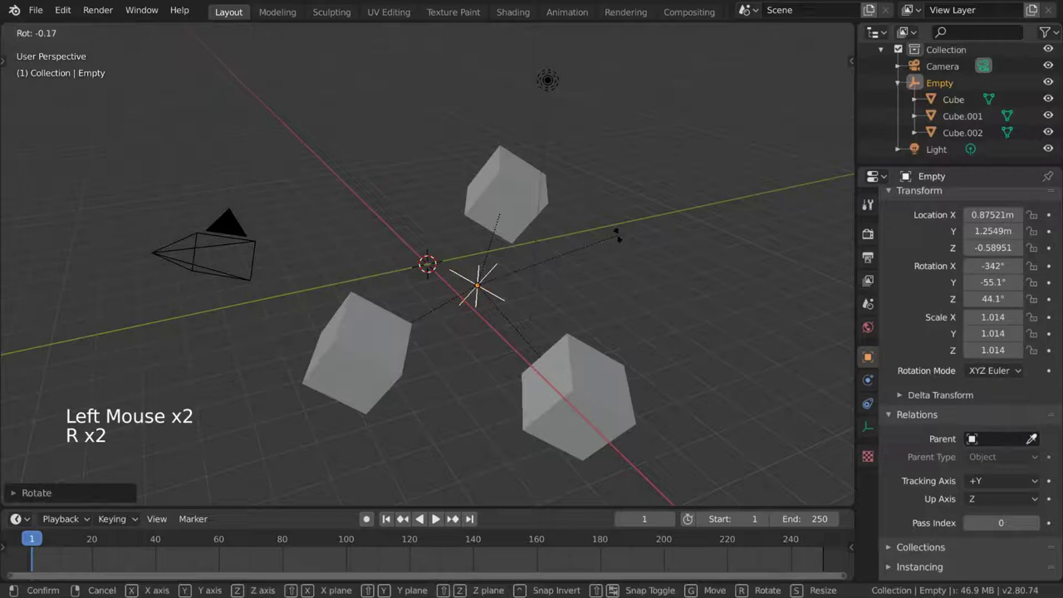
Rotate the Empty that parents the three cubes to about X -354°, Y -74.9°, Z 25.9°, and scale it to about 0.928.
click(611, 233)
key(s)
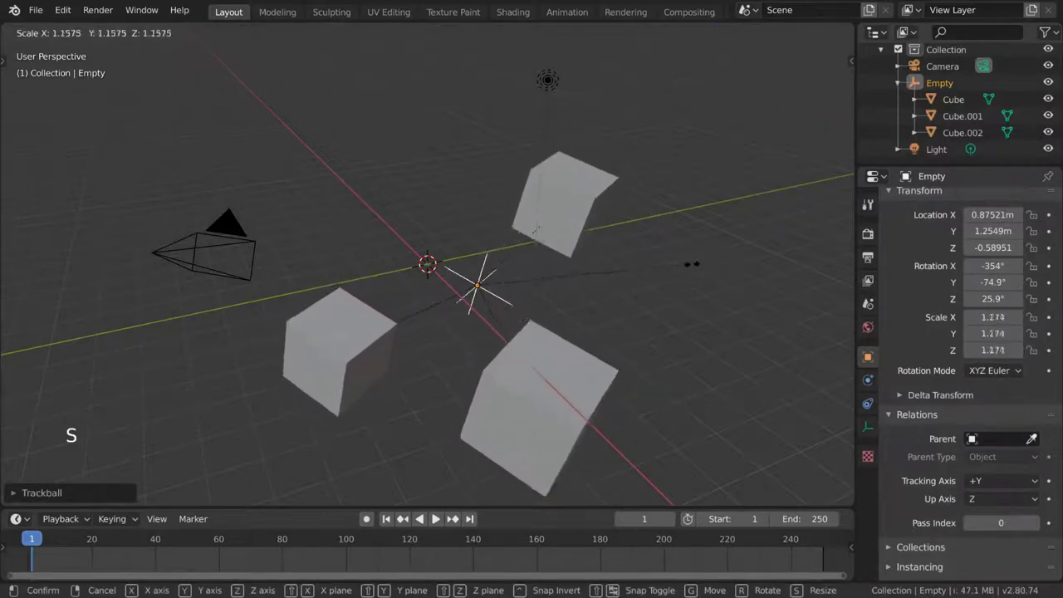
click(607, 324)
Move the three cubes' Empty to about X 0.18 m, Y 0.59 m, Z 0.16 m, and rotate it freely.
key(g)
key(r)
key(r)
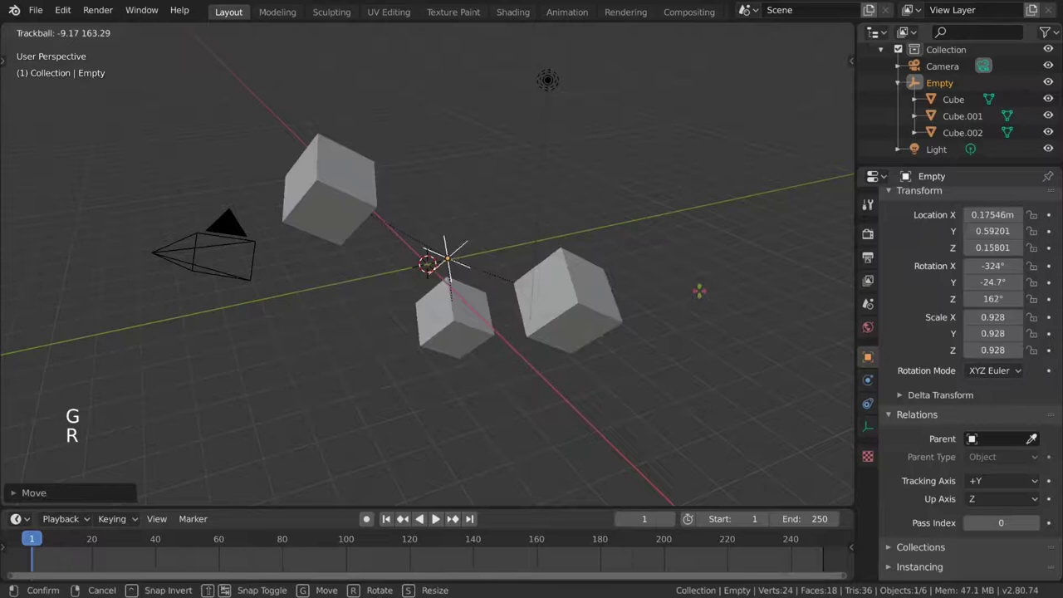
click(749, 316)
key(r)
key(r)
key(r)
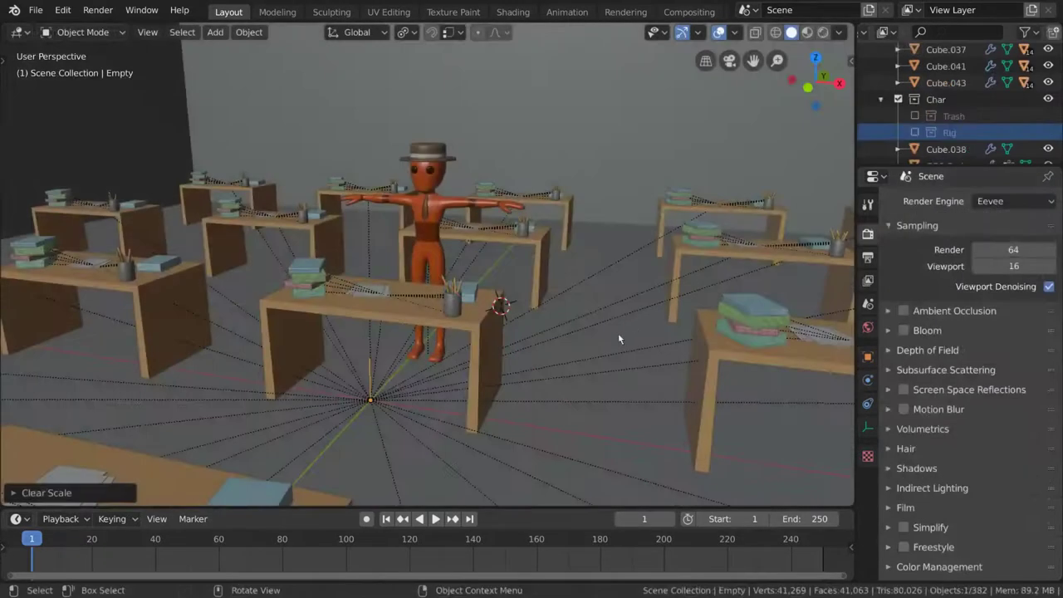
Try scaling the desks' parent Empty down to about 0.45 and rotating it about 41° around global Z.
mouse_move(619, 339)
middle_down()
mouse_move(590, 324)
mouse_move(606, 328)
middle_up()
middle_drag(606, 328, 631, 324)
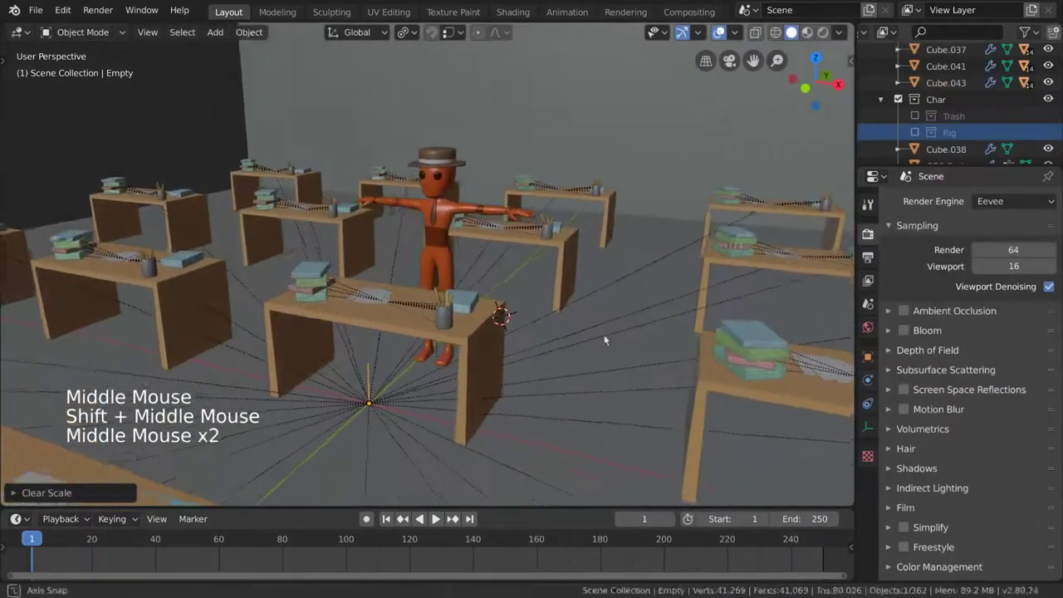
key(s)
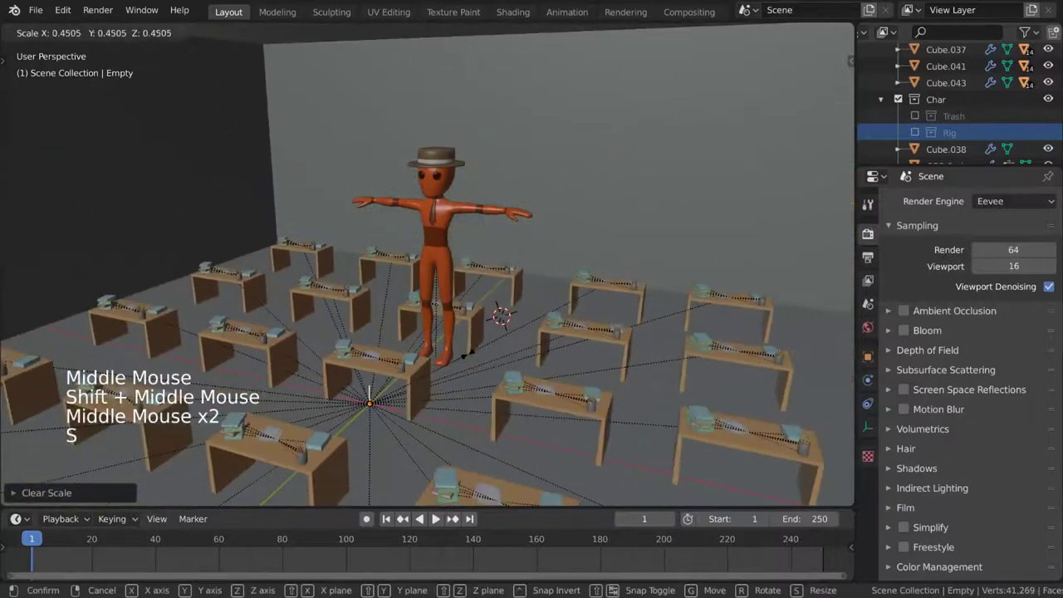
middle_click(631, 324)
key(r)
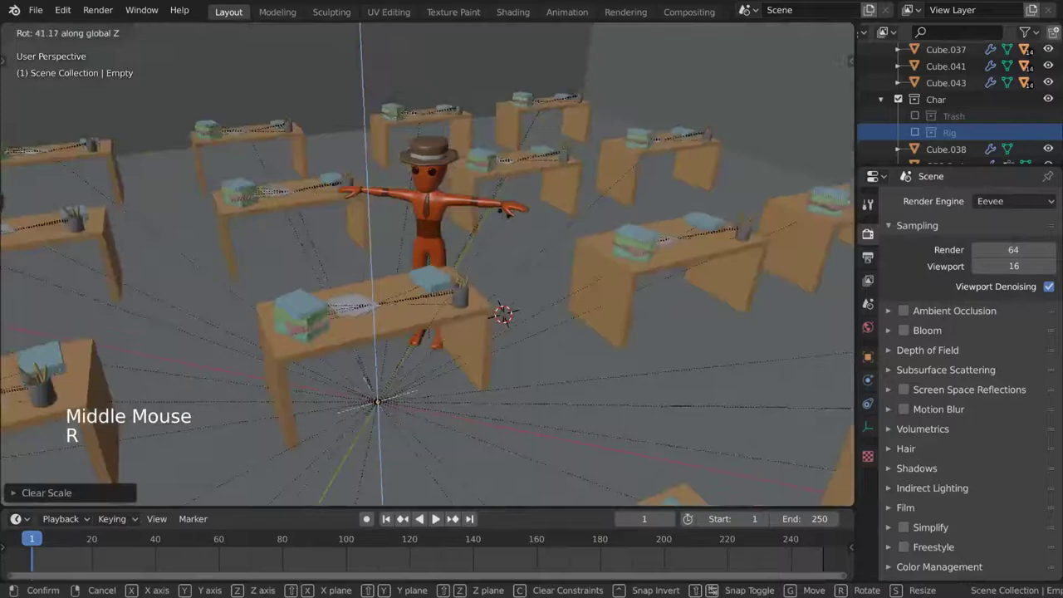
middle_click(552, 380)
Try moving the desks' Empty across the floor and about -35 m along global Y, and clear its location.
key(g)
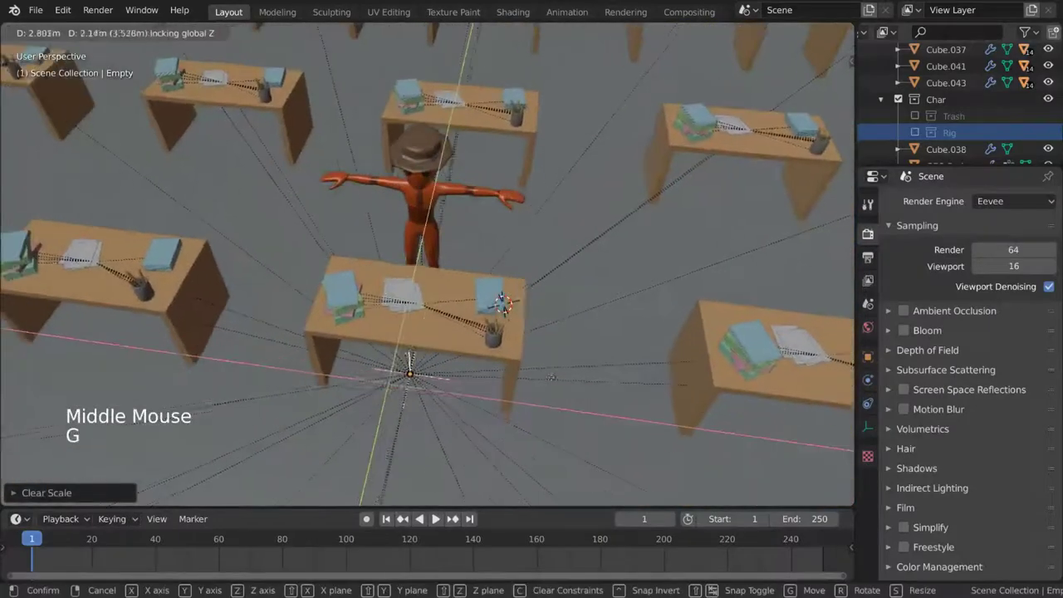
middle_drag(503, 304, 489, 278)
key(r)
key(g)
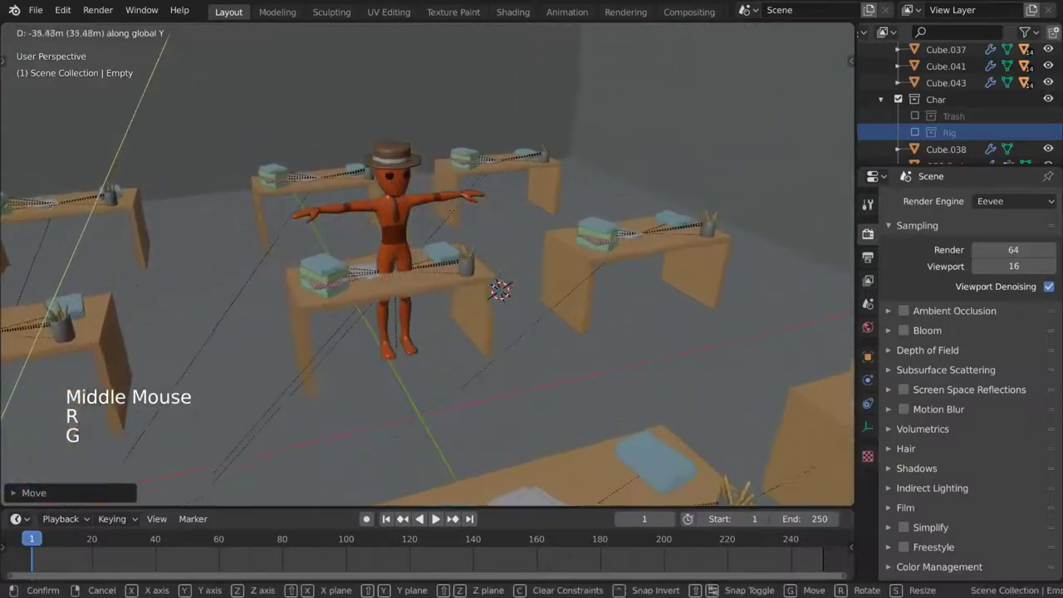
click(489, 289)
scroll(366, 269, down, 1)
key(alt+g)
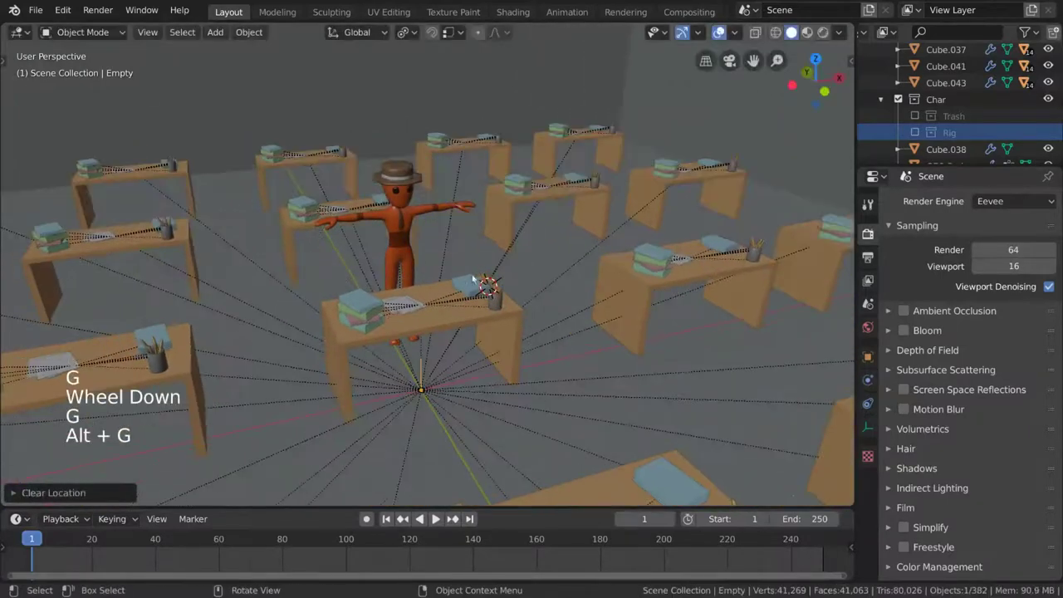
Try rotating and scaling the desks' Empty, and clear its scale.
middle_drag(349, 274, 499, 216)
scroll(399, 249, up, 2)
middle_drag(499, 216, 548, 216)
key(r)
key(s)
click(548, 233)
key(alt+s)
Scale down the Empty that parents the desks to shrink them all relative to the character.
key(s)
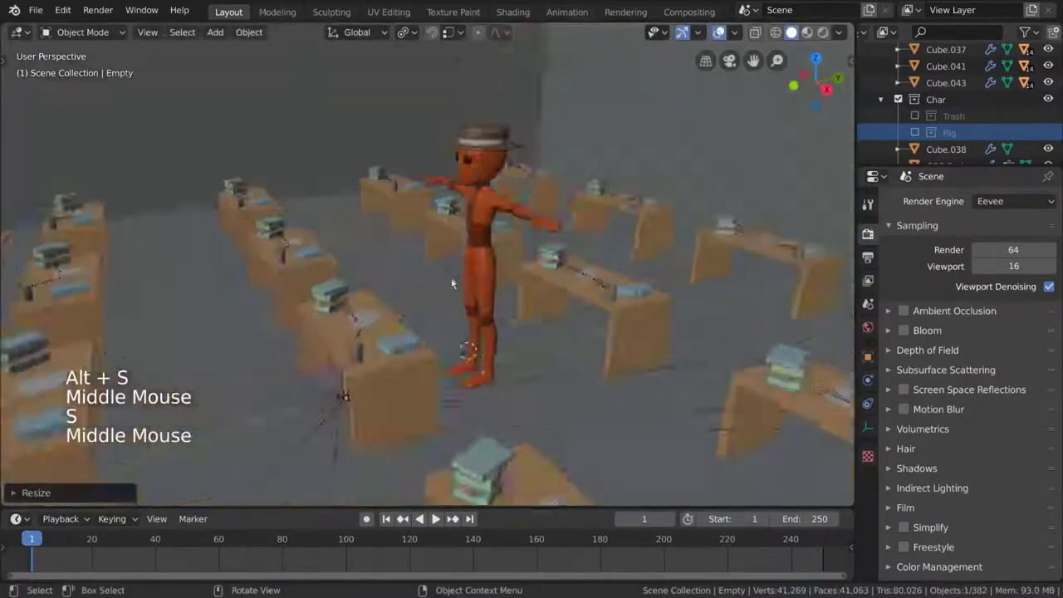
scroll(548, 216, up, 3)
middle_drag(548, 216, 531, 225)
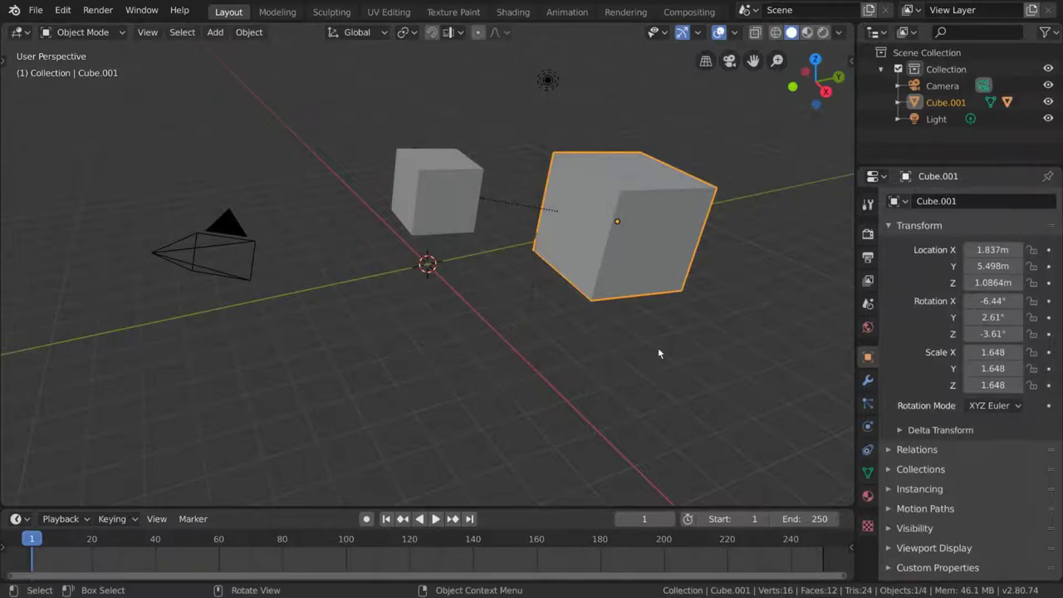
Try rotating the larger parent cube, Cube.001, by about -15°.
key(r)
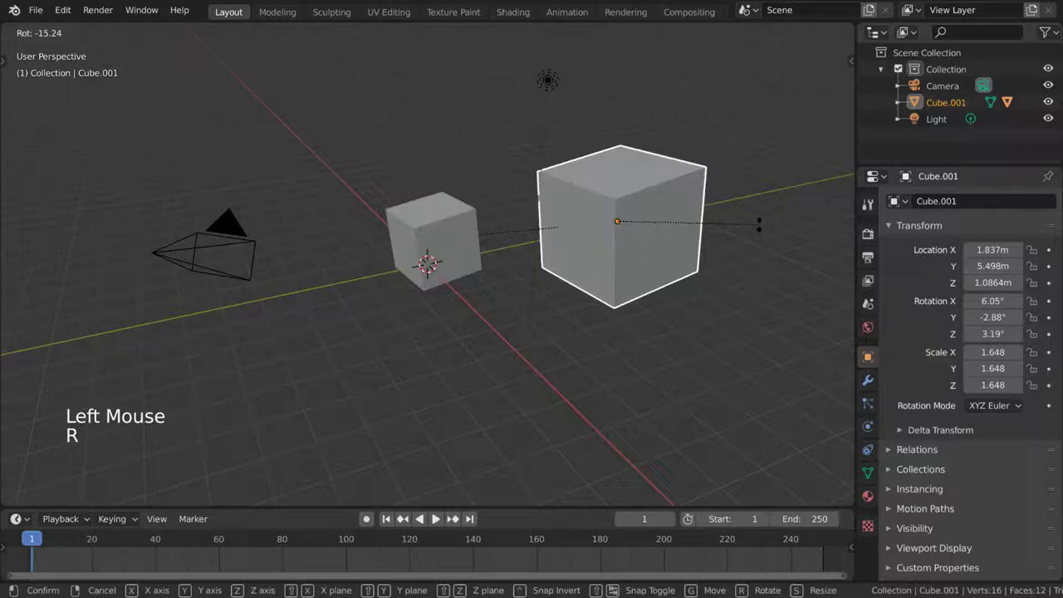
right_click(740, 231)
Try Clear Parent on the smaller child cube, and undo the clearing after viewing the other clear-parent options.
click(465, 199)
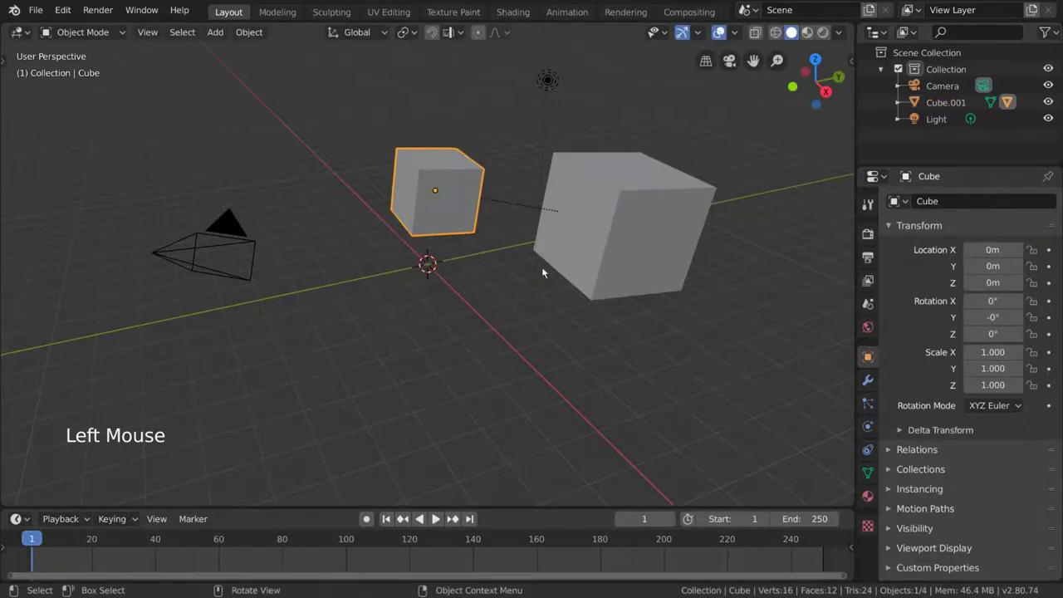
right_click(609, 385)
mouse_move(611, 386)
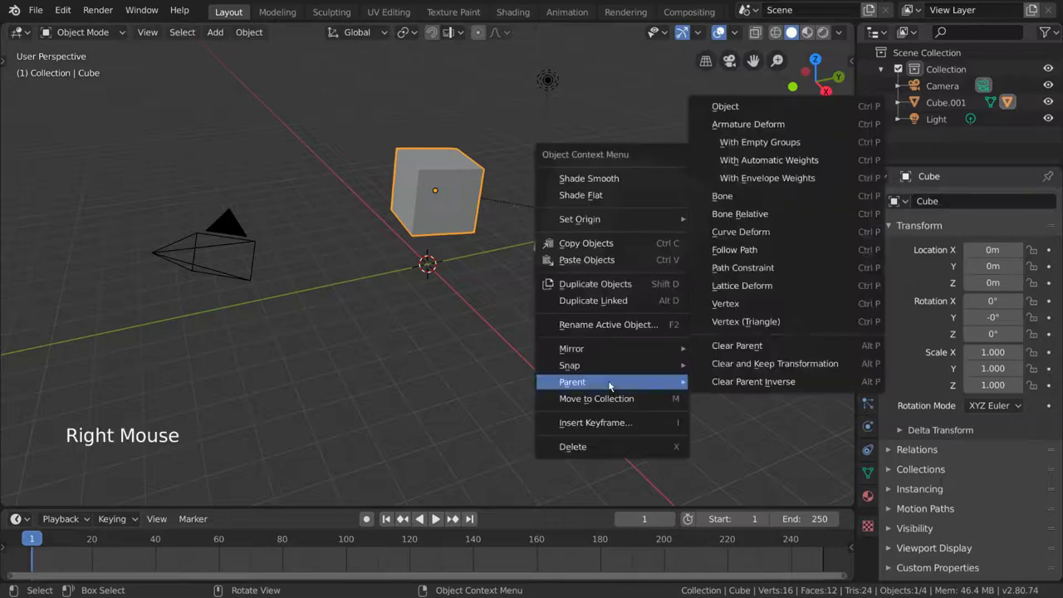
click(784, 347)
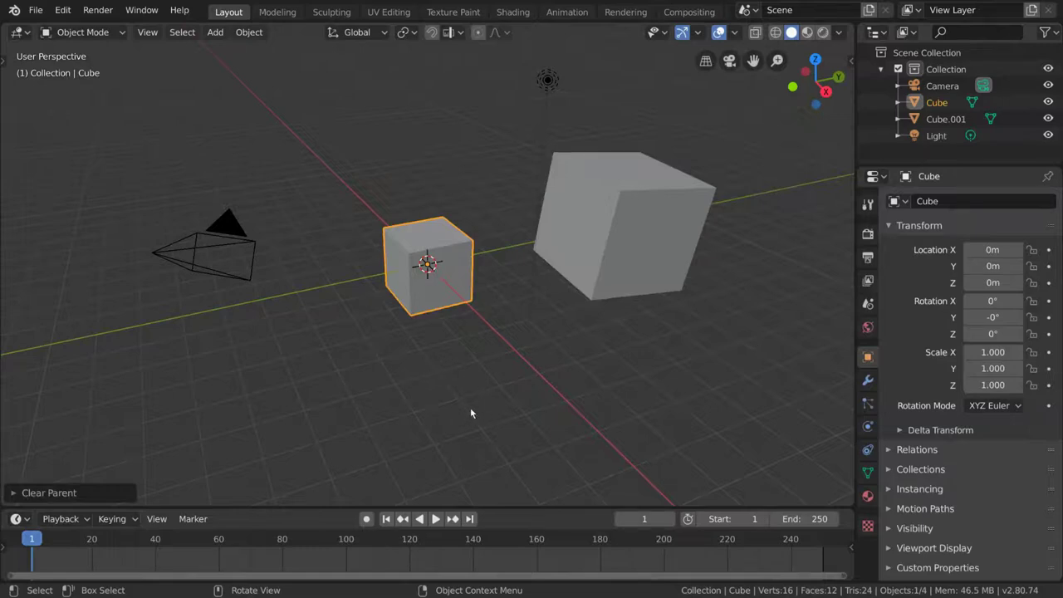
key(alt+p)
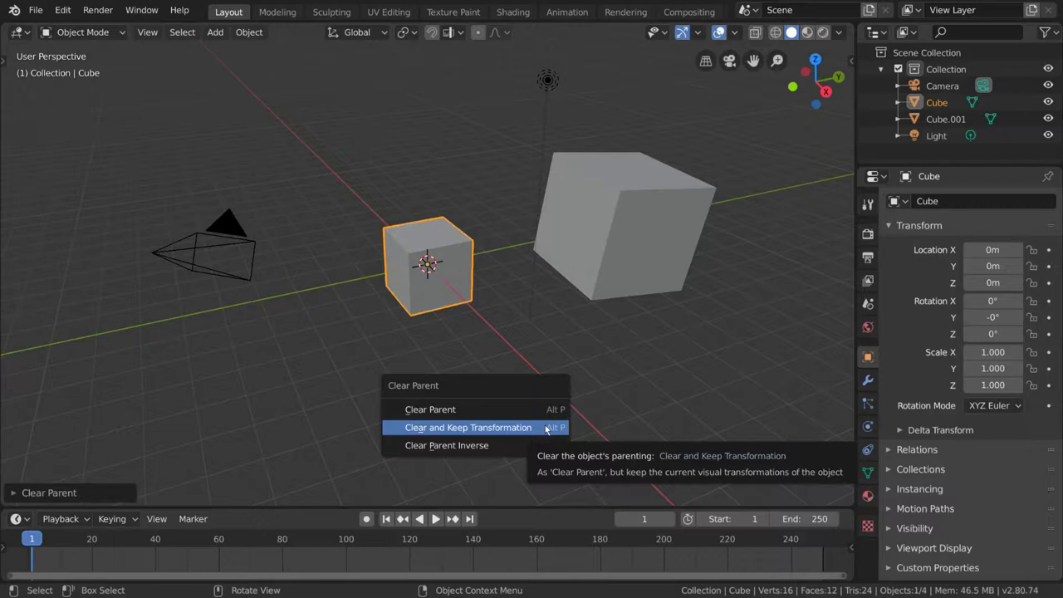
key(ctrl+z)
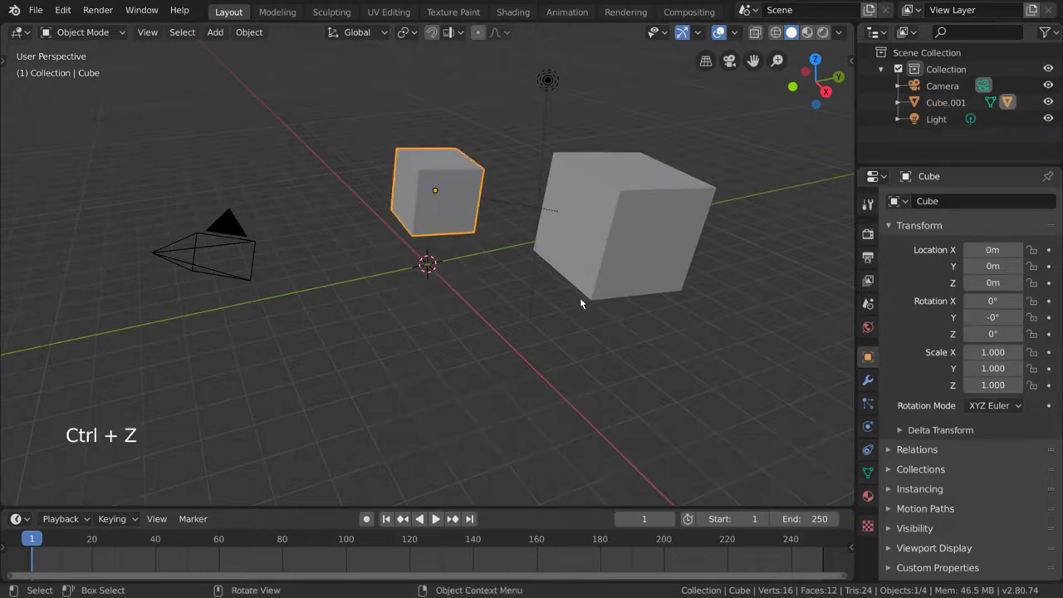
Move the larger parent cube, Cube.001, to about (1.37, 5.03, 1.56) m and trackball-rotate it to about (-1°, 17.7°, -1.8°).
click(620, 233)
key(g)
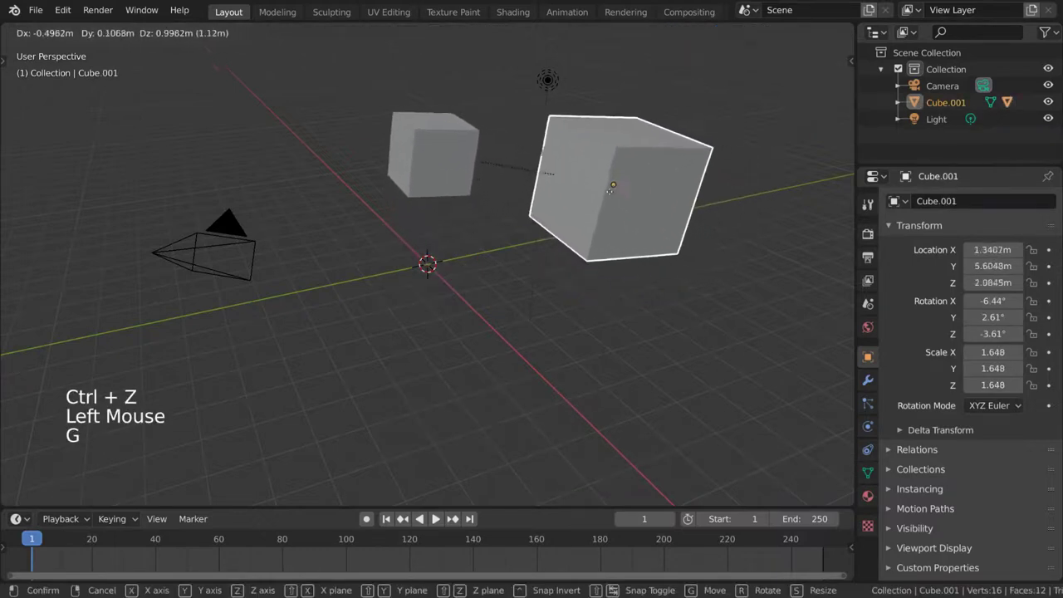
right_click(469, 199)
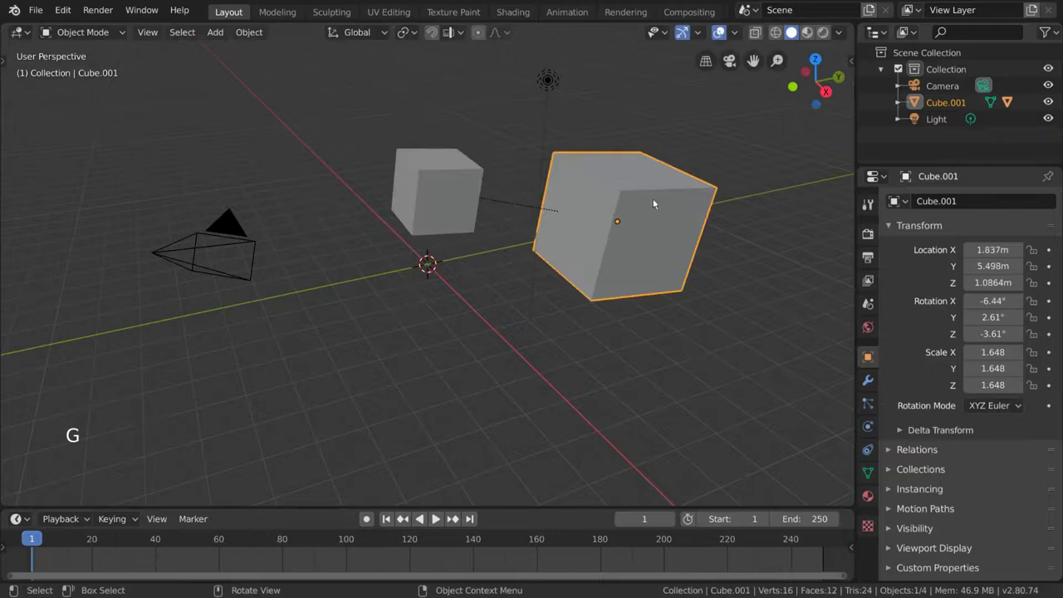
key(g)
click(628, 188)
key(r)
key(r)
click(742, 233)
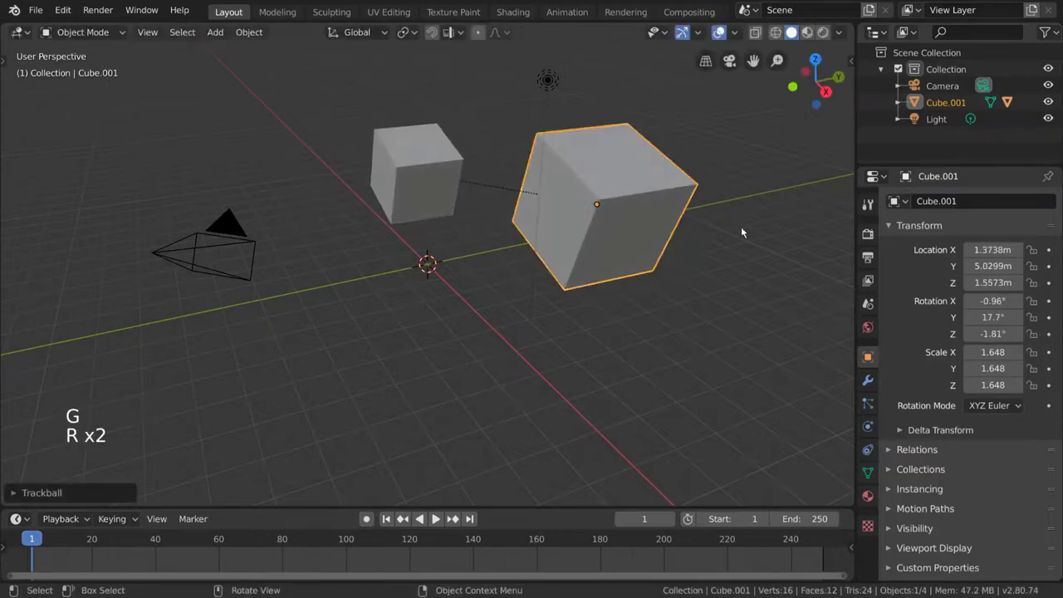
Scale the larger parent cube up to about 2.07 and rotate it freely to about (-2.2°, 9.4°, 2.7°).
key(s)
click(762, 239)
key(r)
key(r)
click(754, 226)
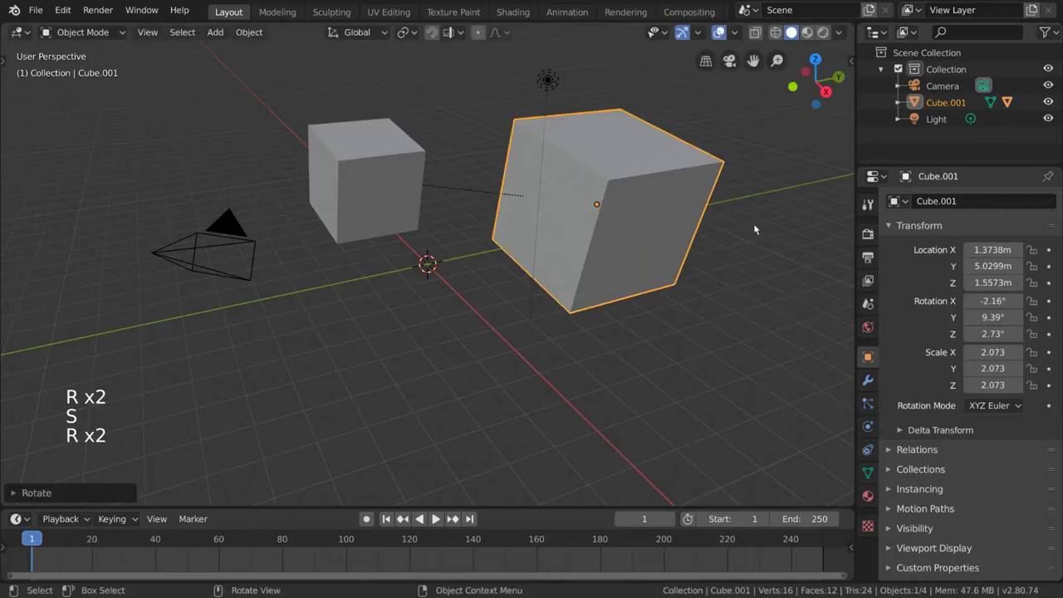
Rotate the larger parent cube to about (-2.6°, 3.2°, 3.8°) and move it to about (1.17, 5.09, 1.98) m.
key(g)
key(r)
key(r)
click(751, 209)
key(g)
click(510, 264)
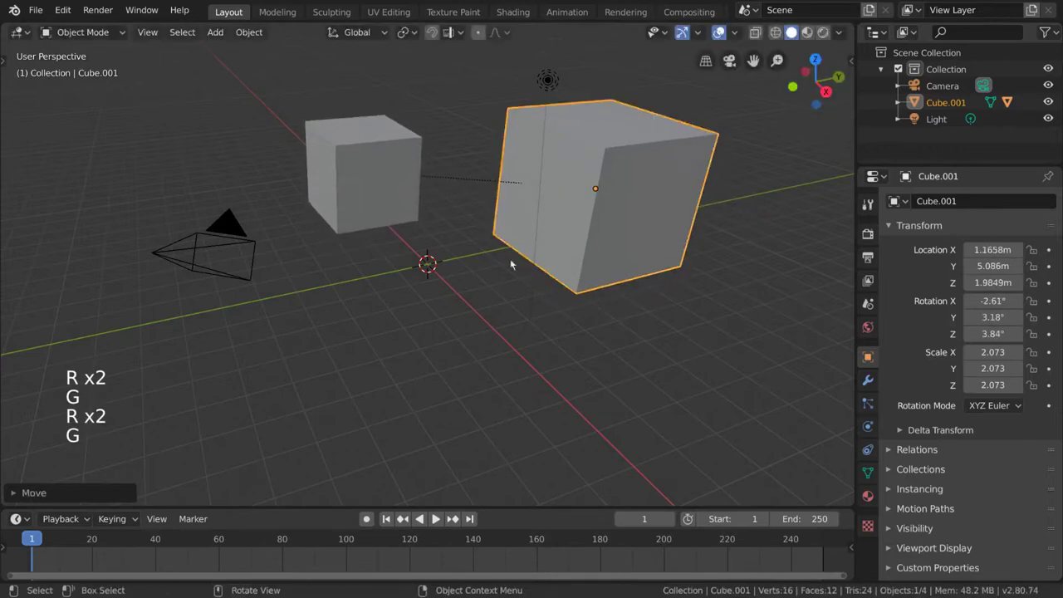
Try Clear and Keep Transformation on the smaller child cube's parent relation.
click(394, 170)
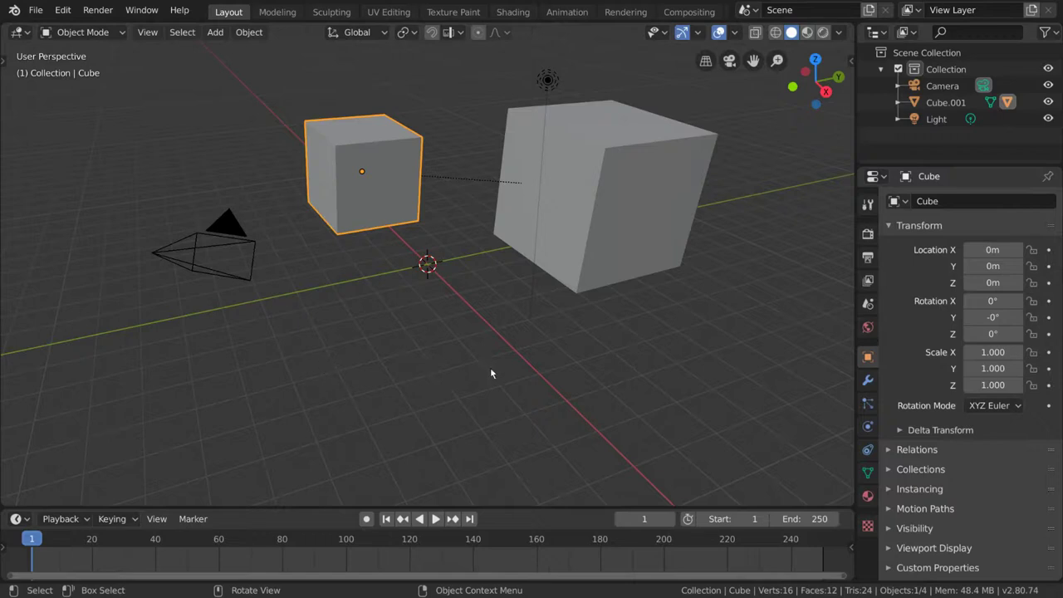
right_click(514, 361)
mouse_move(515, 363)
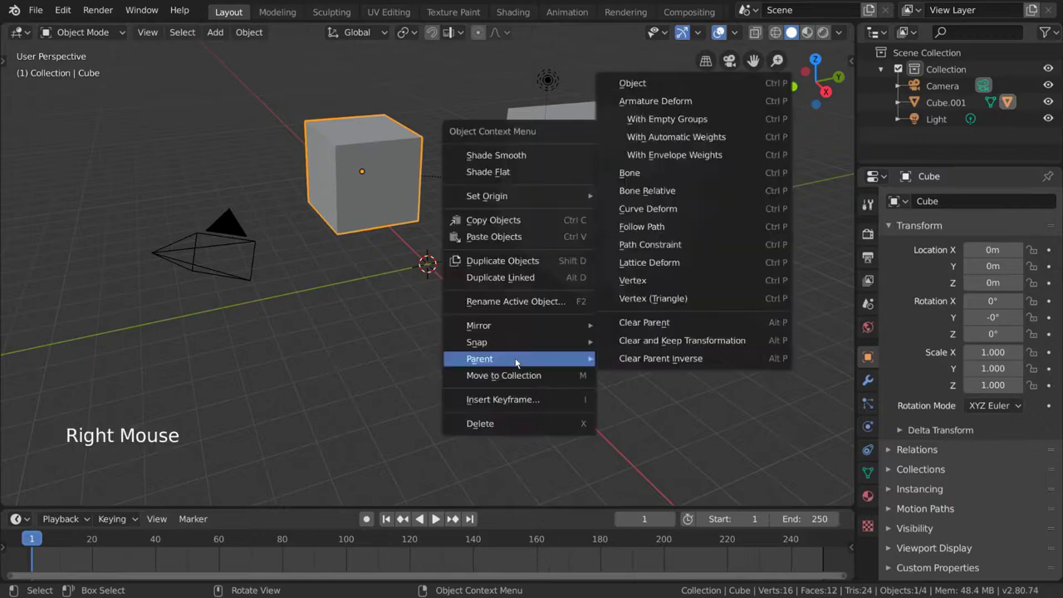
click(736, 341)
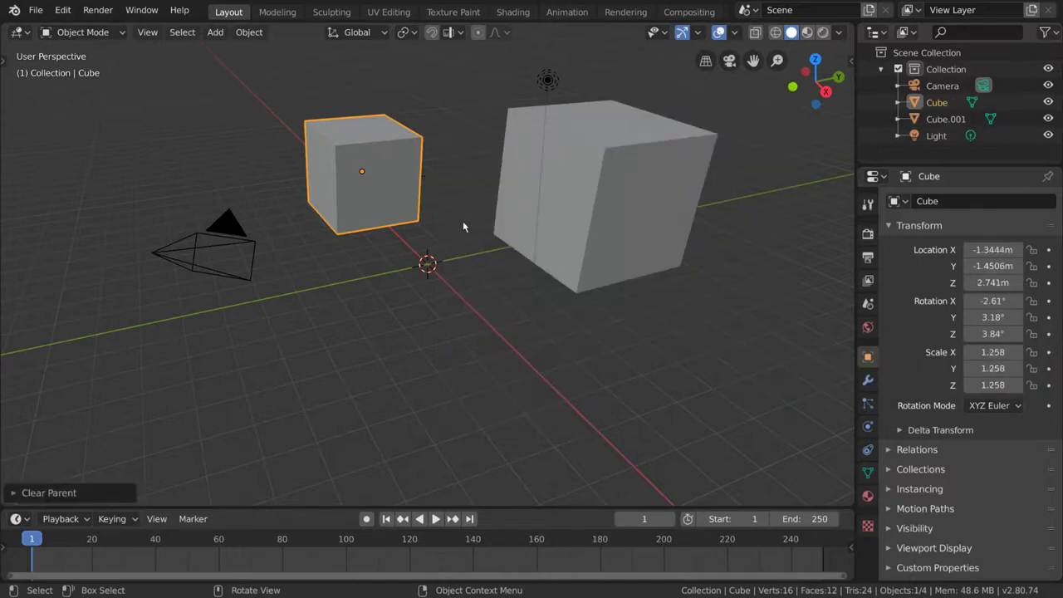
Try rotating and moving the larger cube on its own, cancel the transform, and undo the clearing of the smaller cube's parent.
click(578, 223)
key(g)
key(r)
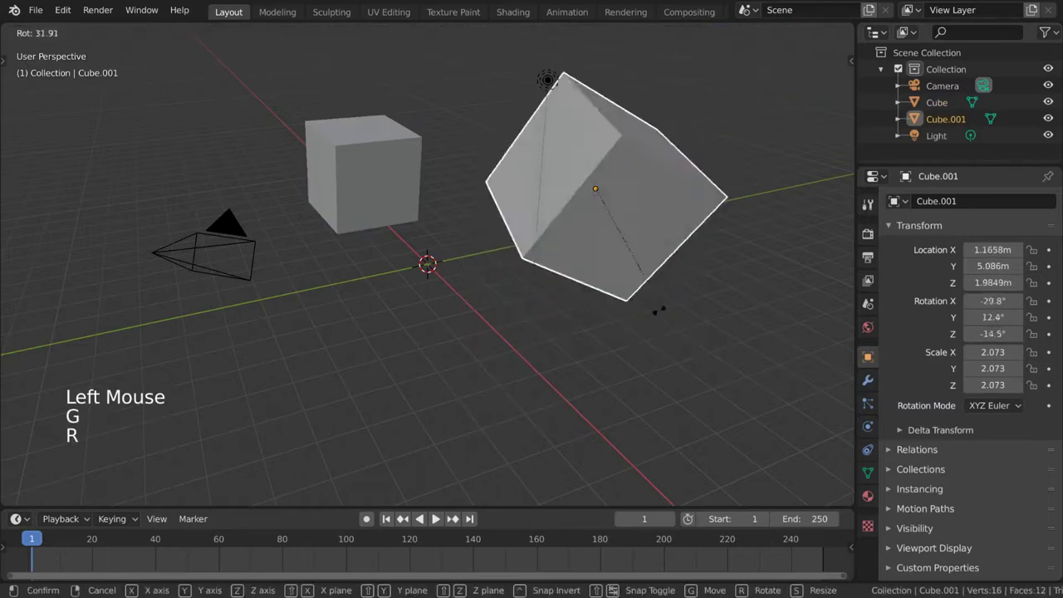
key(g)
right_click(833, 294)
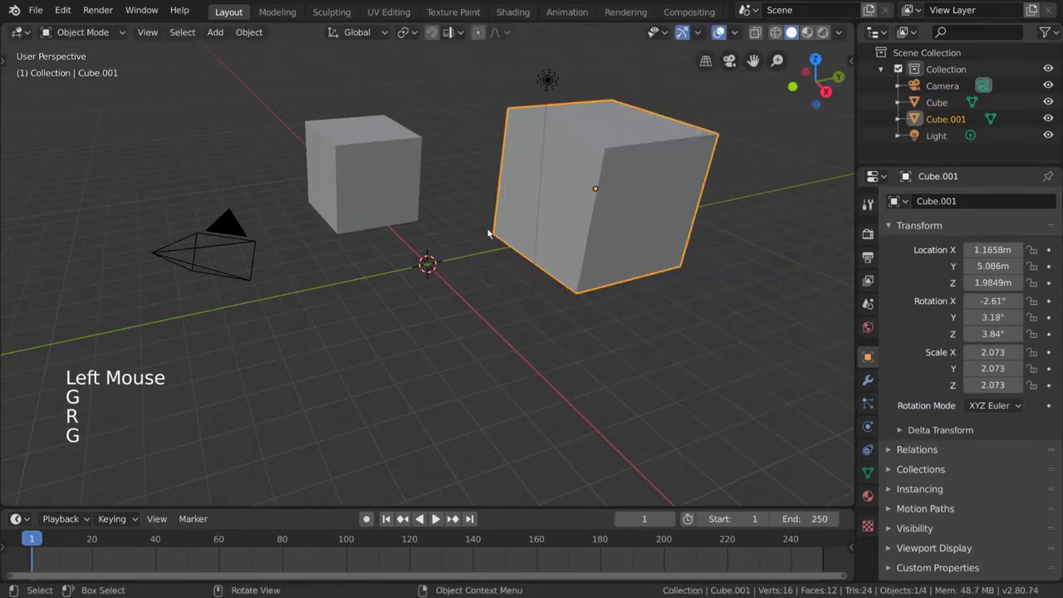
key(ctrl+z)
key(ctrl+z)
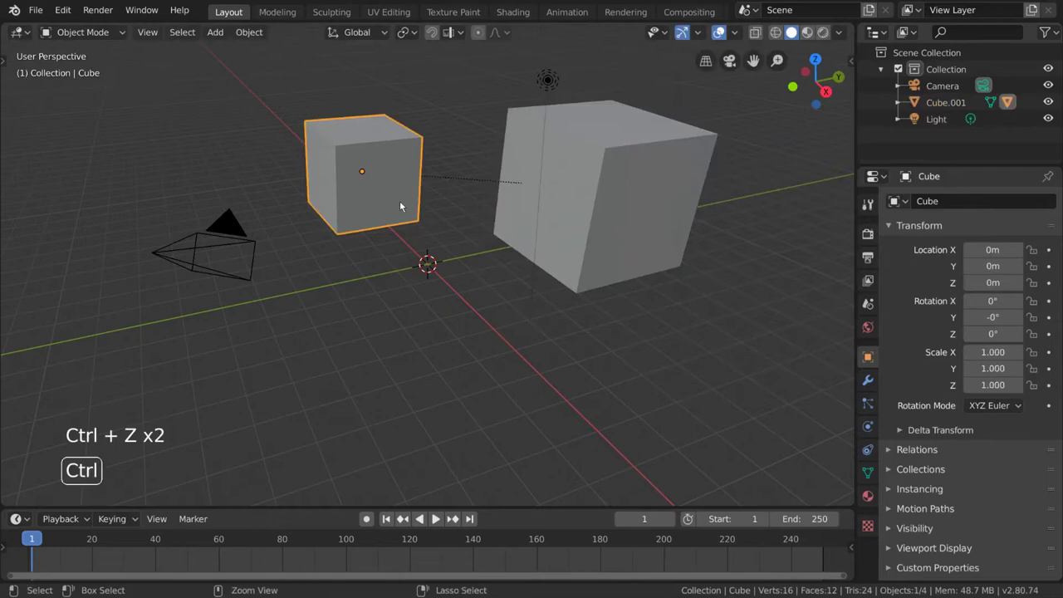
Remove the smaller cube's parent with the plain Clear Parent option, discarding the inherited transformation.
right_click(398, 200)
mouse_move(398, 245)
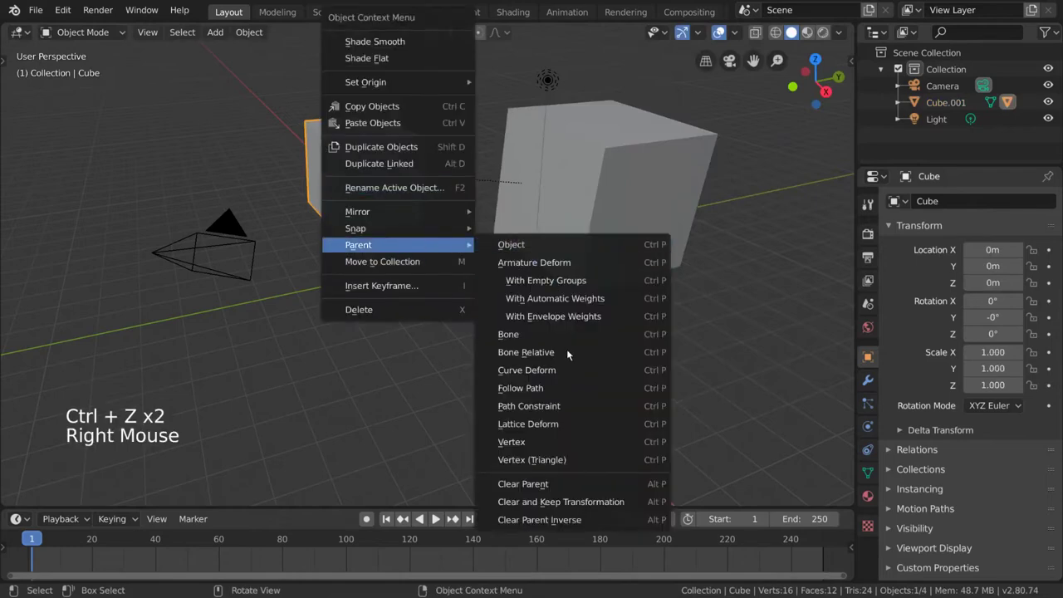
click(604, 485)
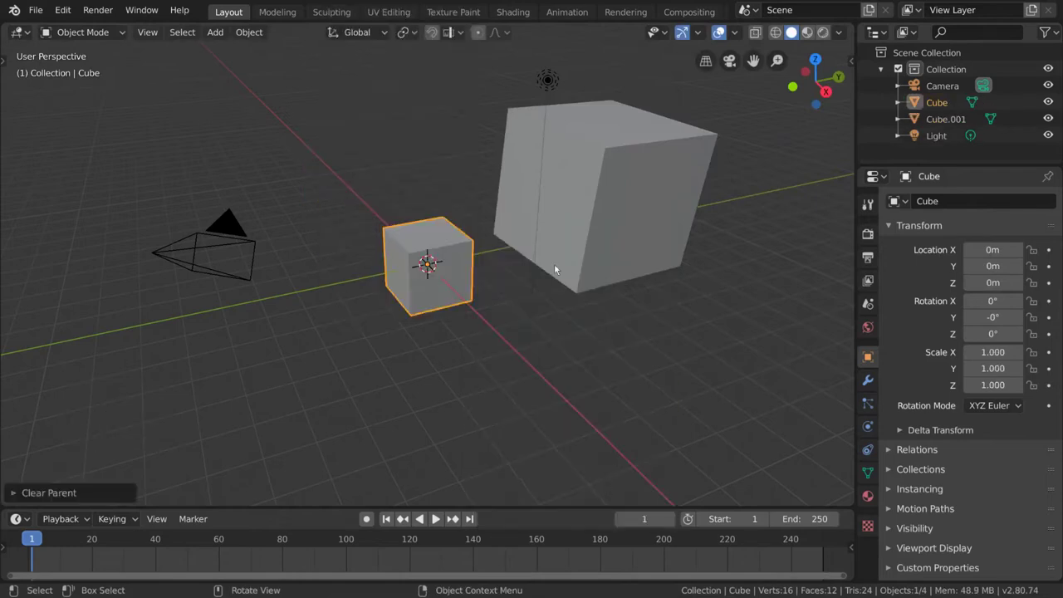